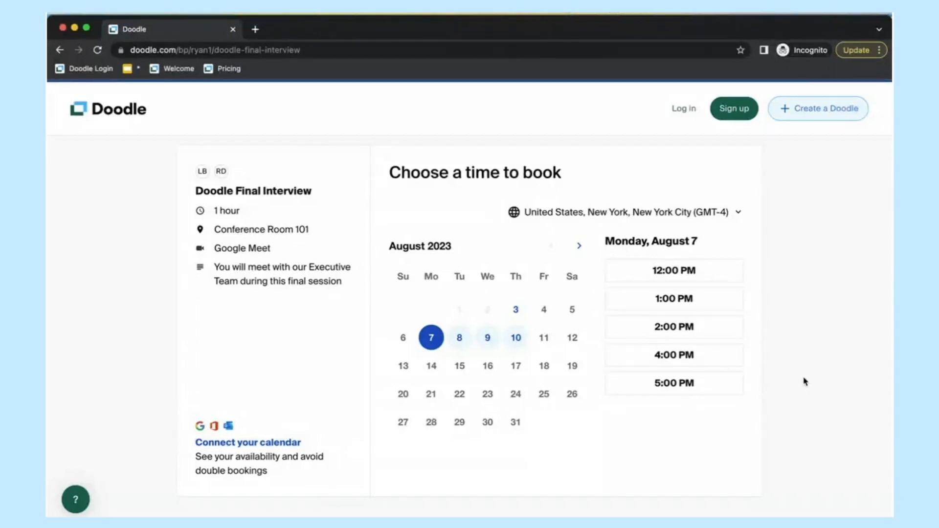
Step: Look over the Doodle Final Interview title on the booking page
scroll(802, 381, down, 1)
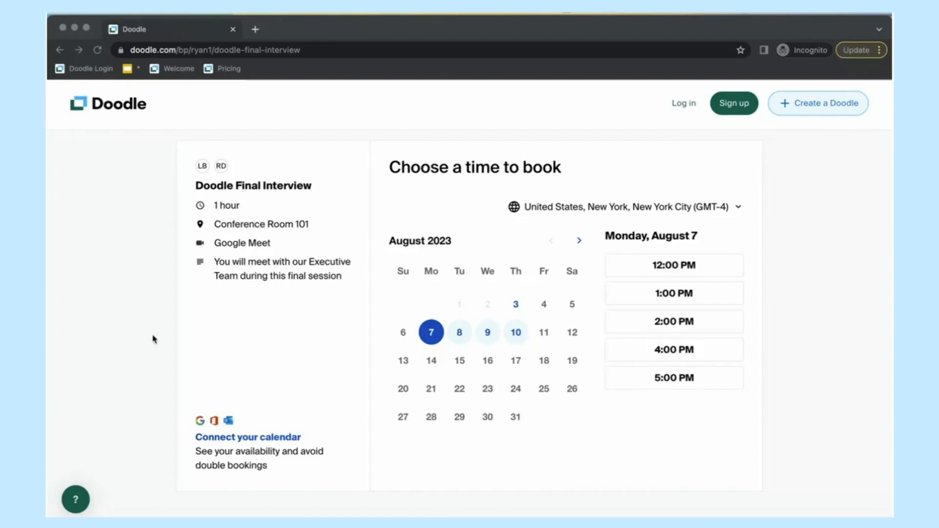
click(805, 401)
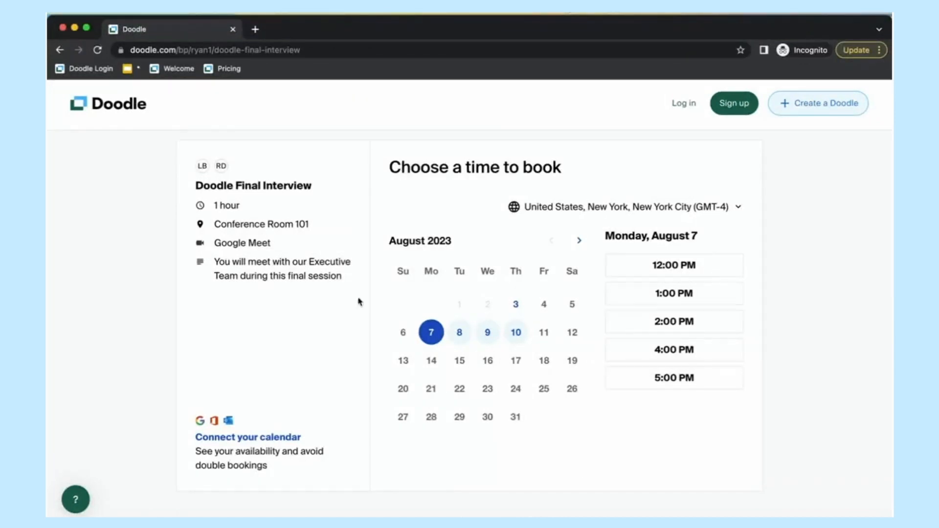
drag(195, 189, 323, 192)
click(323, 193)
drag(194, 186, 321, 187)
click(284, 186)
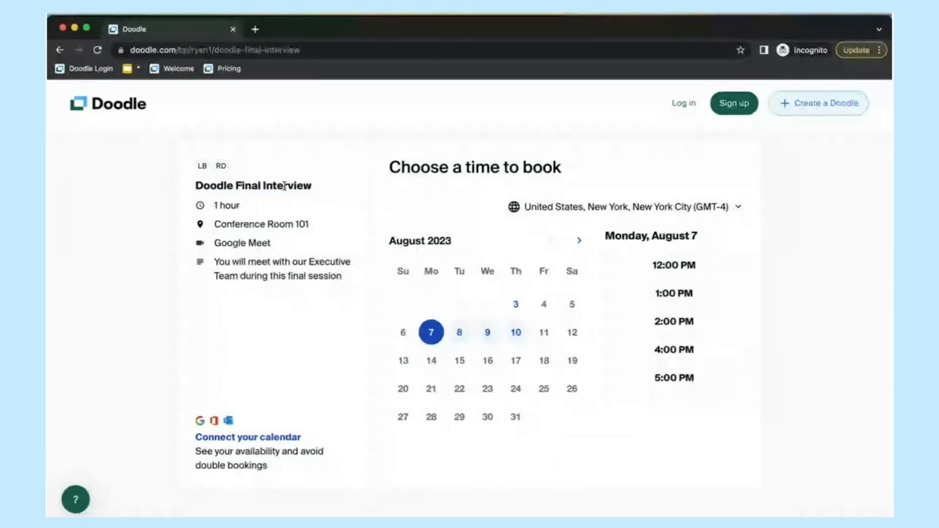
mouse_move(202, 164)
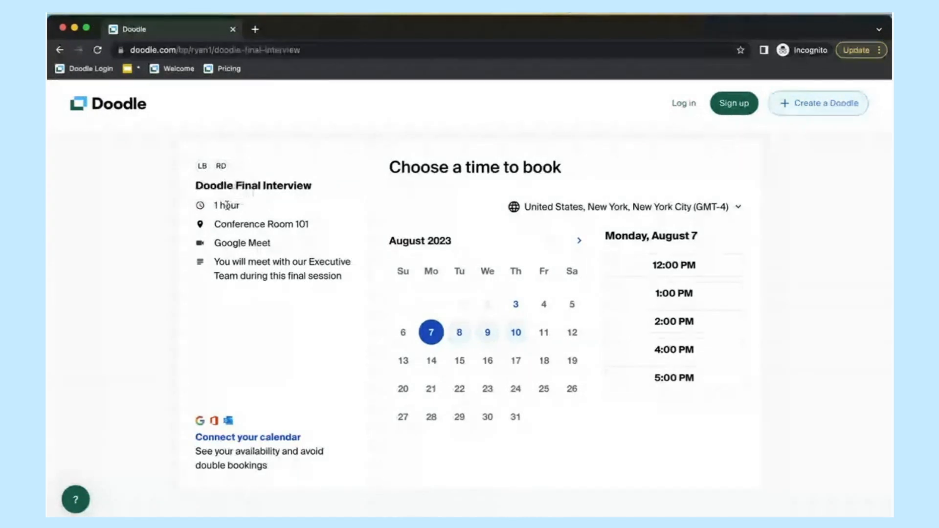
Step: Read the session description, then pick Wednesday, August 9 at 2:00 PM
drag(215, 256, 338, 285)
click(317, 280)
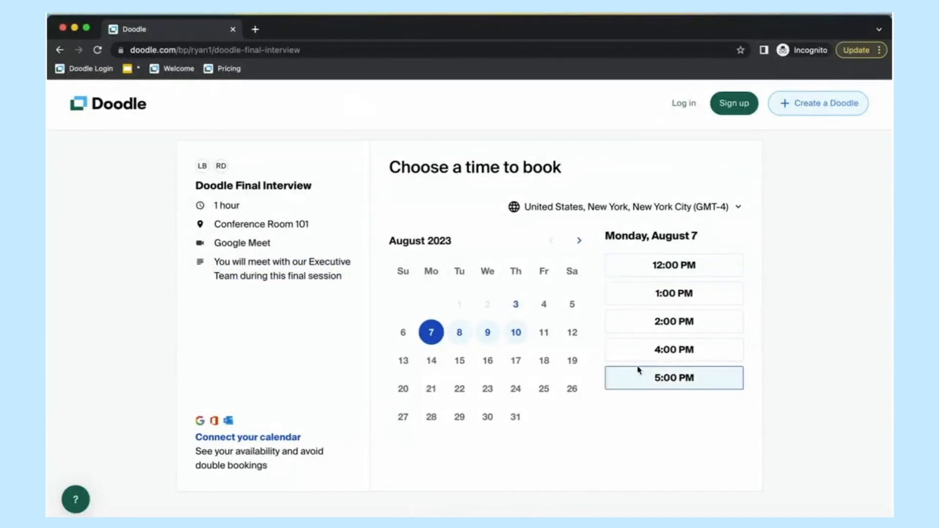
click(489, 335)
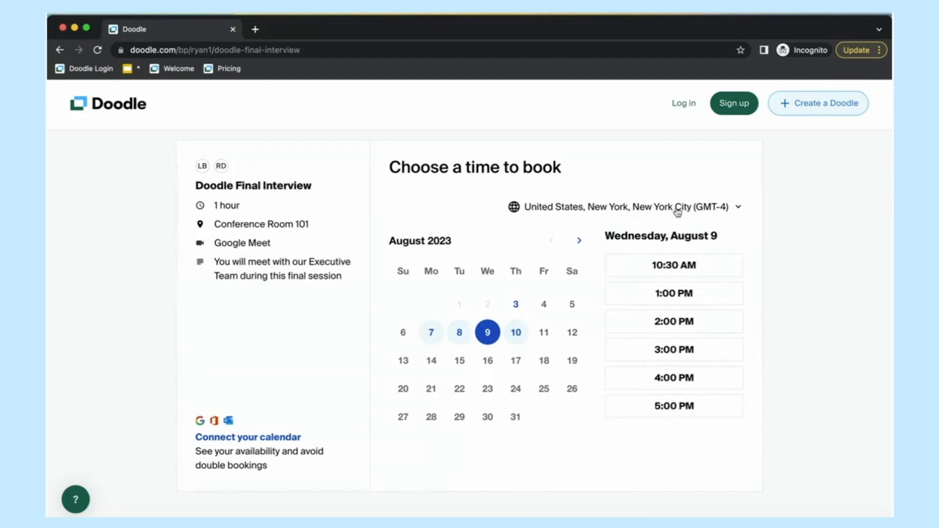
click(648, 327)
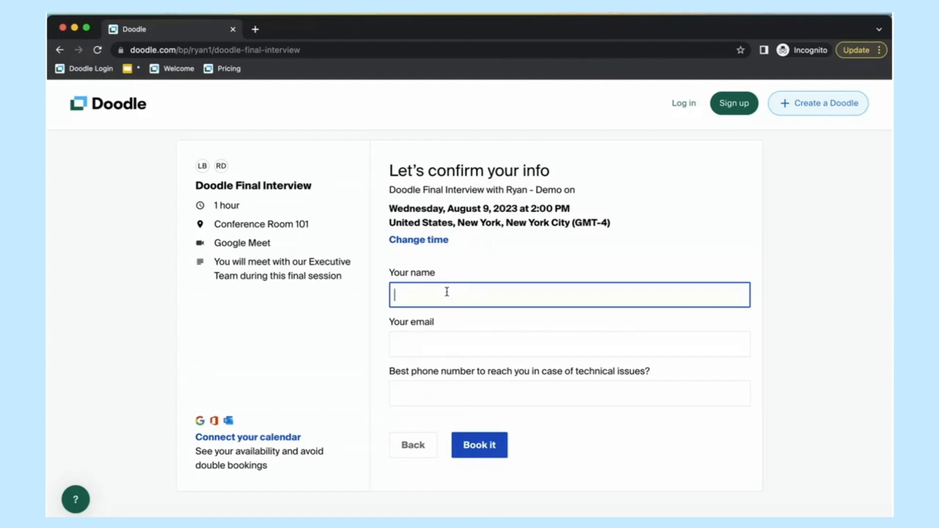
Step: Enter the invitee's full name, e-mail address and phone number, then submit the booking
text(Terri Candidate)
key(Tab)
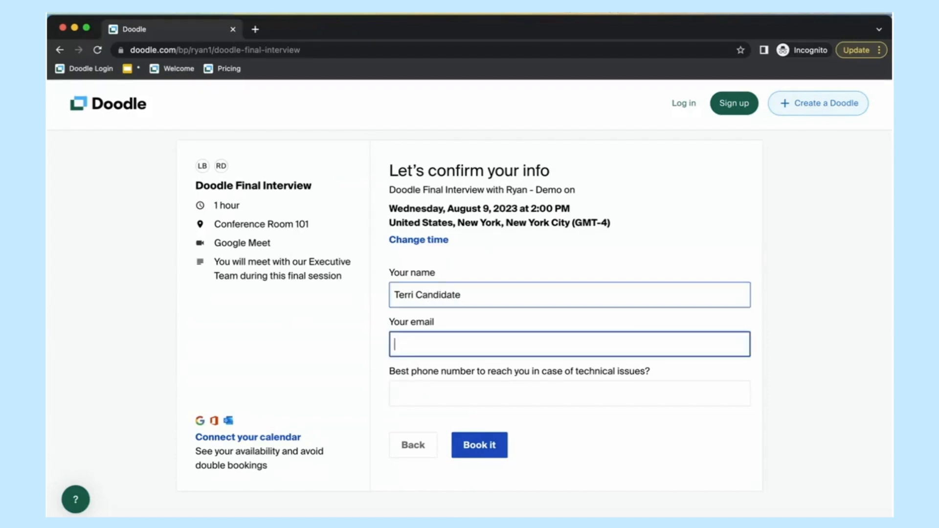
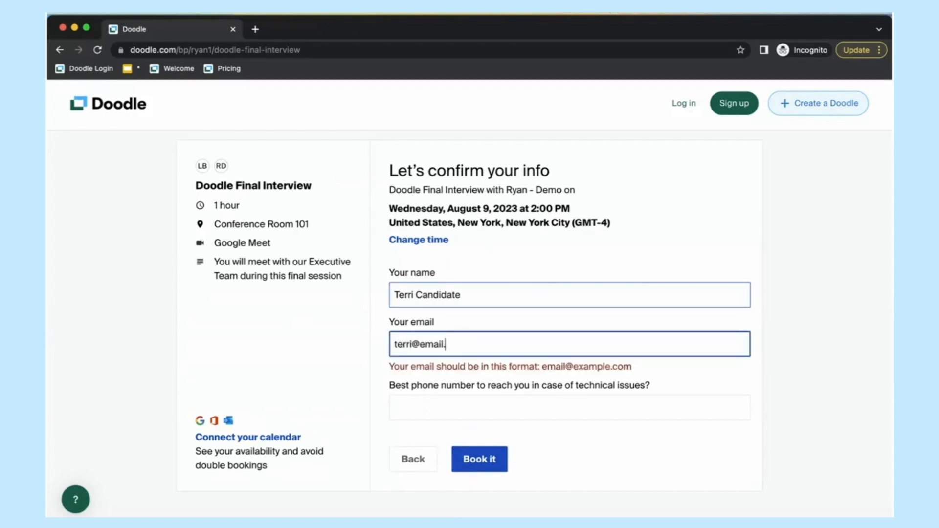
click(491, 393)
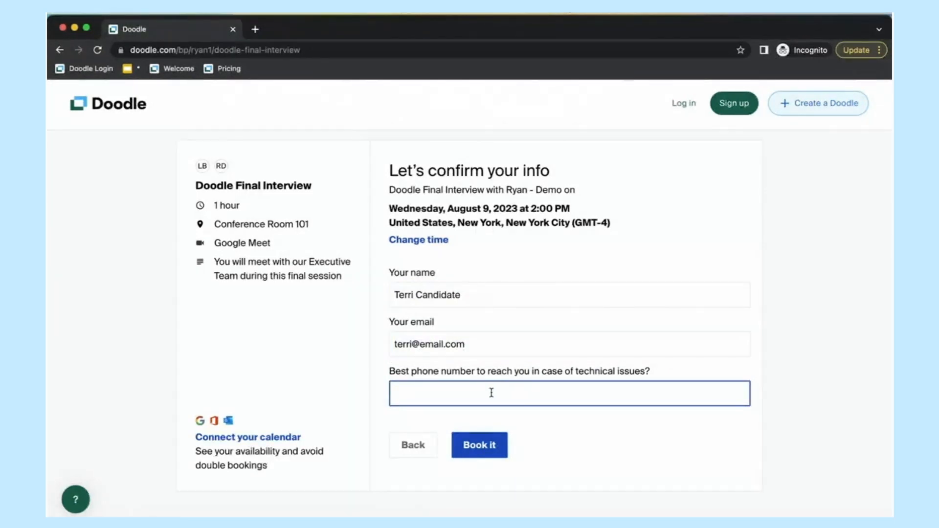
text(777-777-777)
scroll(491, 392, down, 1)
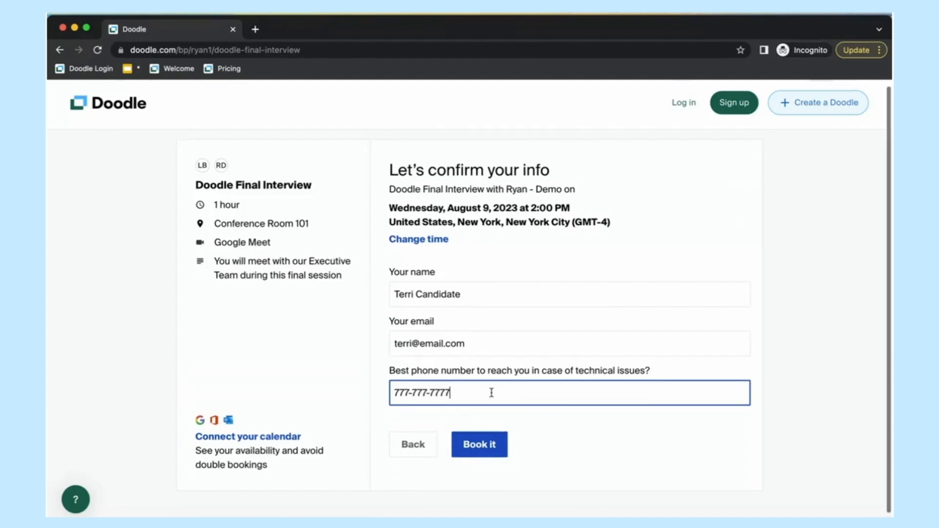
click(665, 423)
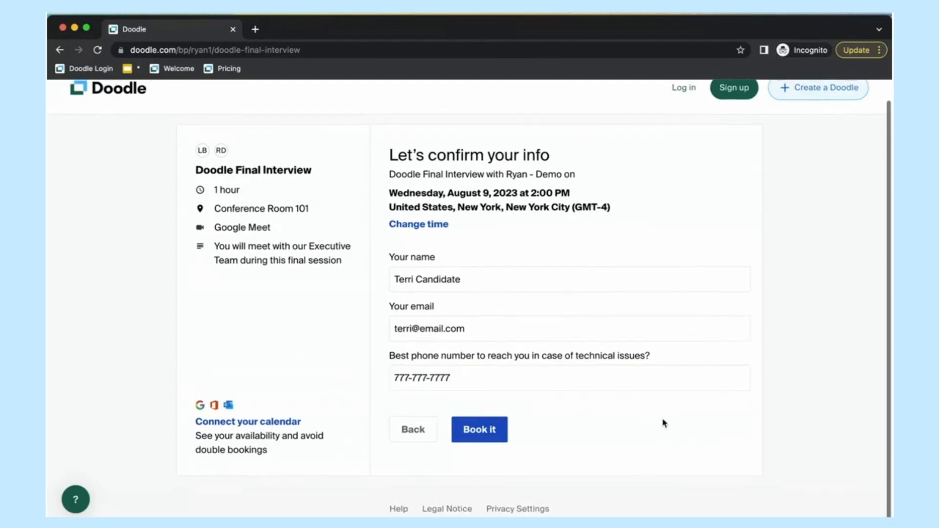
click(484, 439)
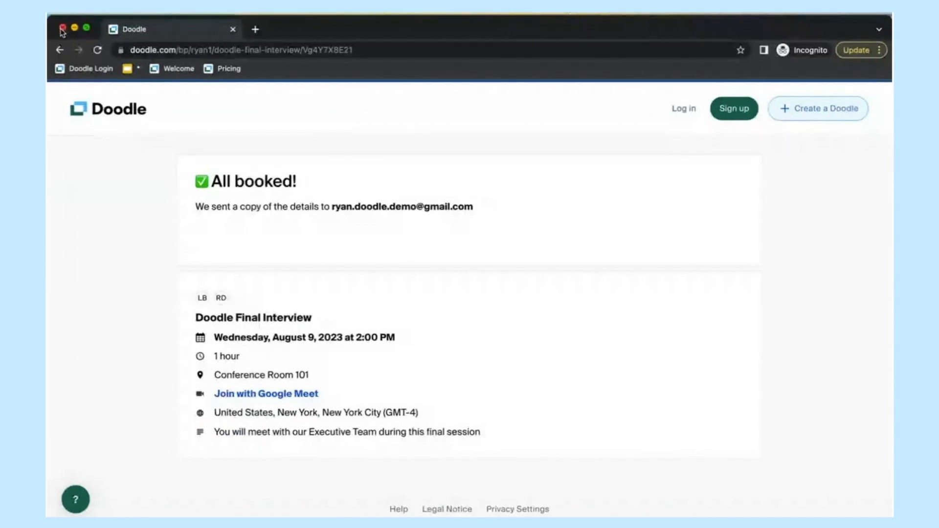
Step: Close the guest booking window and switch to the Gmail inbox
click(62, 28)
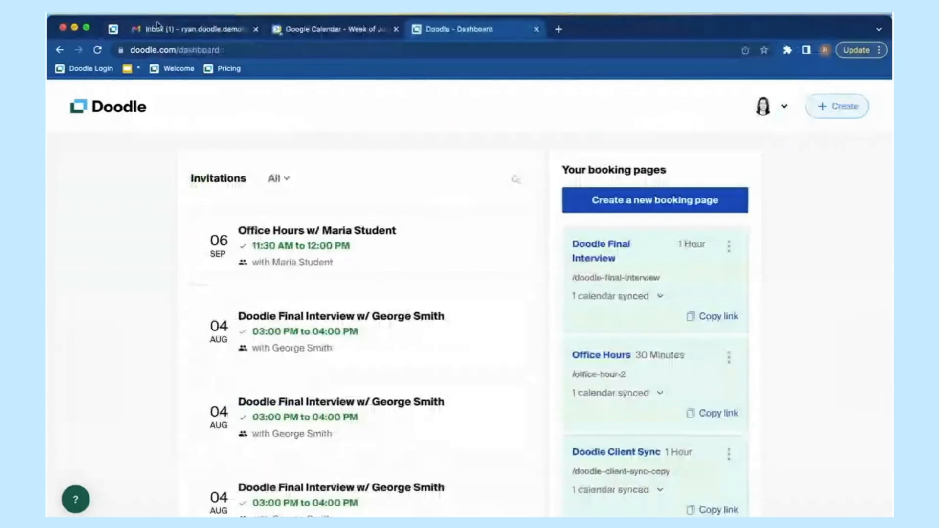
click(168, 30)
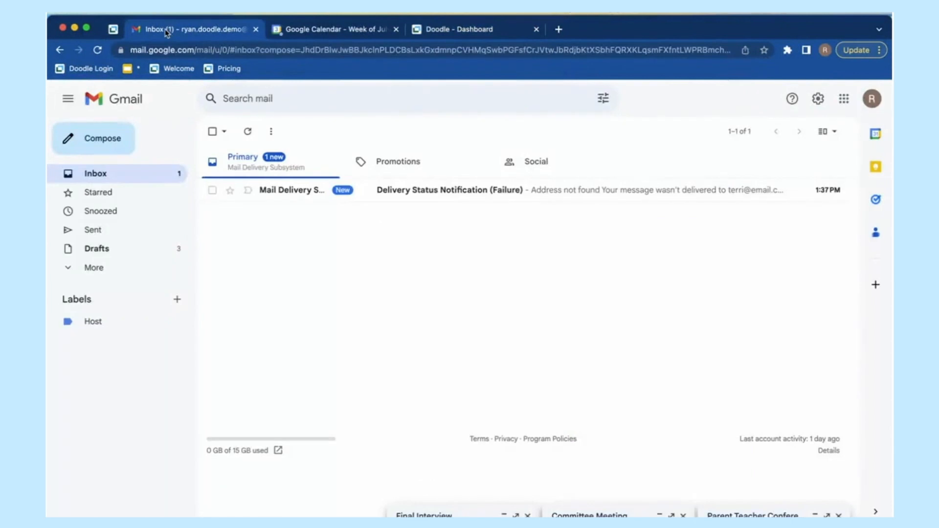
Step: Refresh the inbox and read the Doodle Final Interview booking notification and its Chicago start time
click(131, 174)
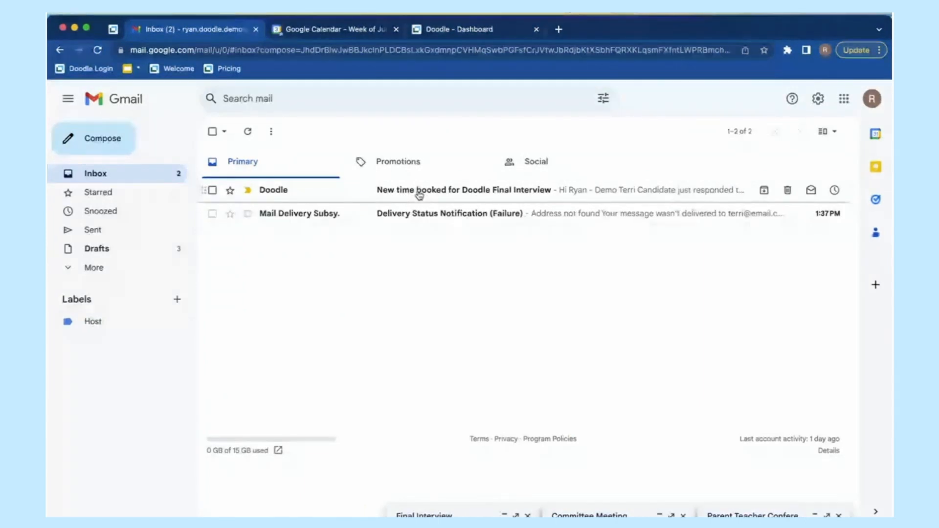
click(419, 195)
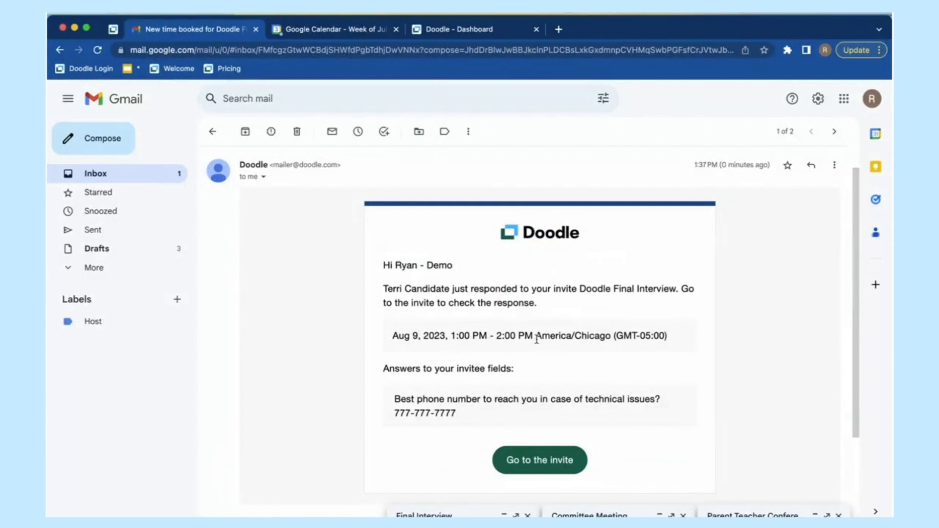
double_click(593, 336)
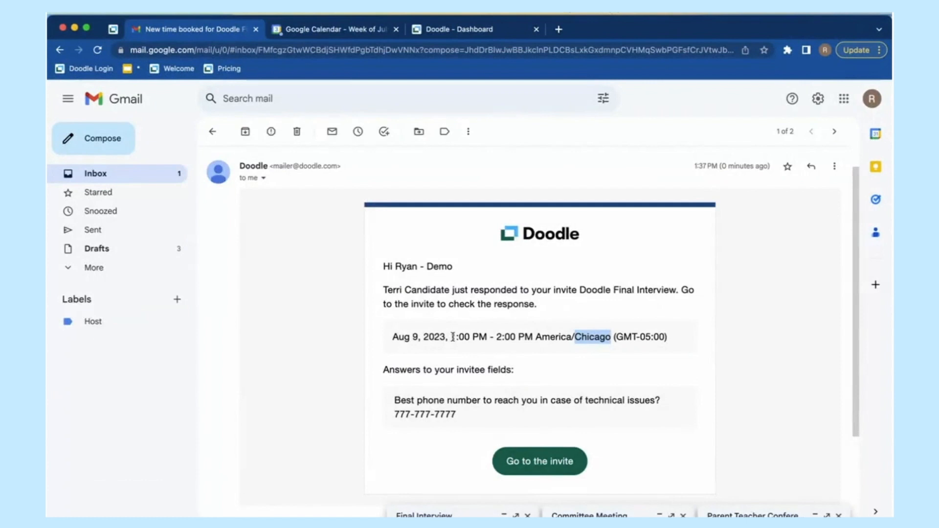
click(454, 337)
scroll(455, 338, up, 1)
drag(452, 338, 481, 338)
click(482, 338)
scroll(406, 338, down, 1)
scroll(415, 338, down, 1)
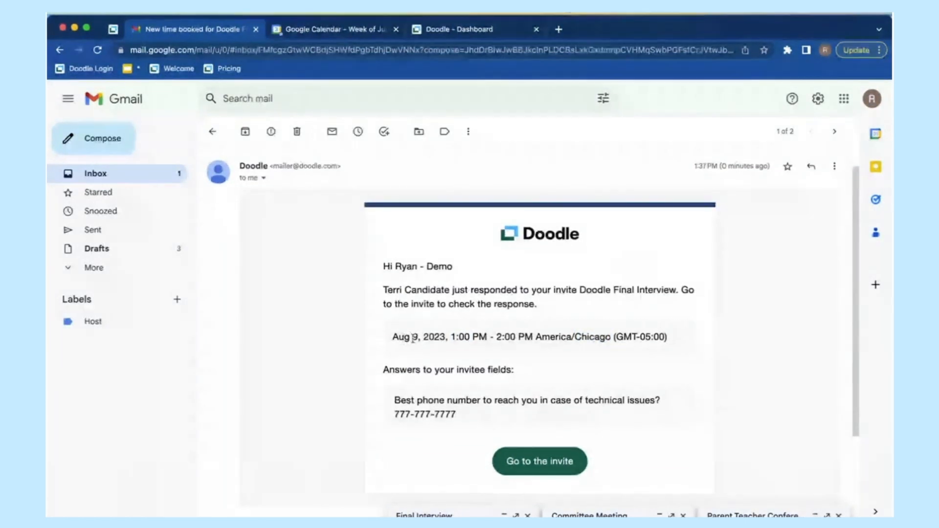
Step: In Google Calendar, dismiss the reminder alert and move to the August 6–12 week
click(328, 30)
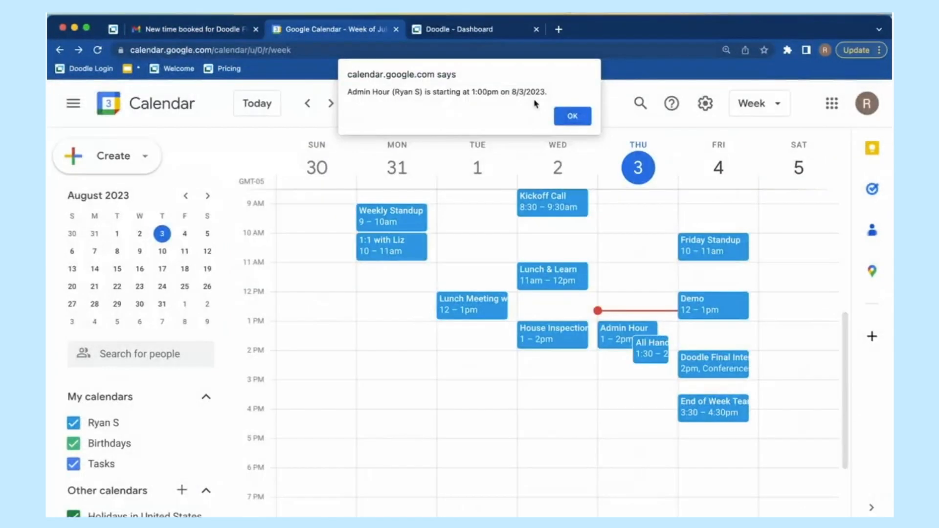
click(572, 117)
click(330, 103)
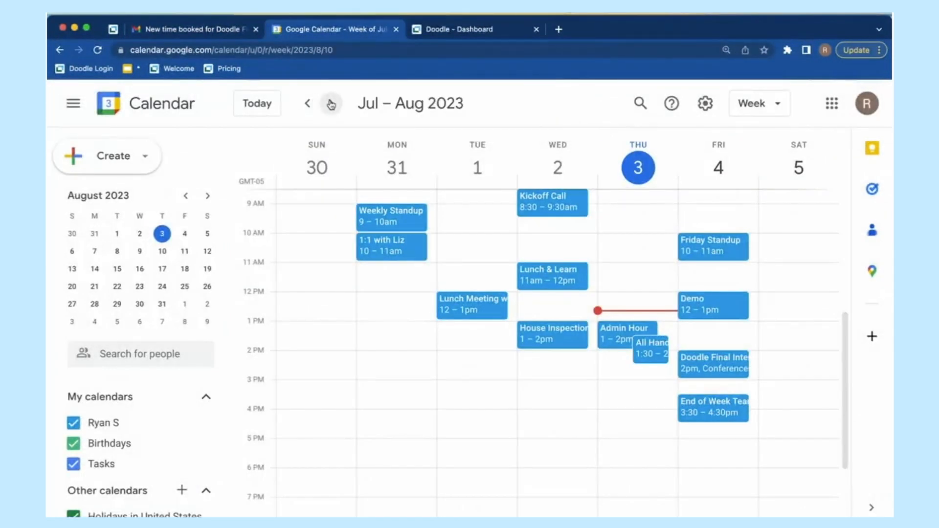
scroll(557, 347, up, 2)
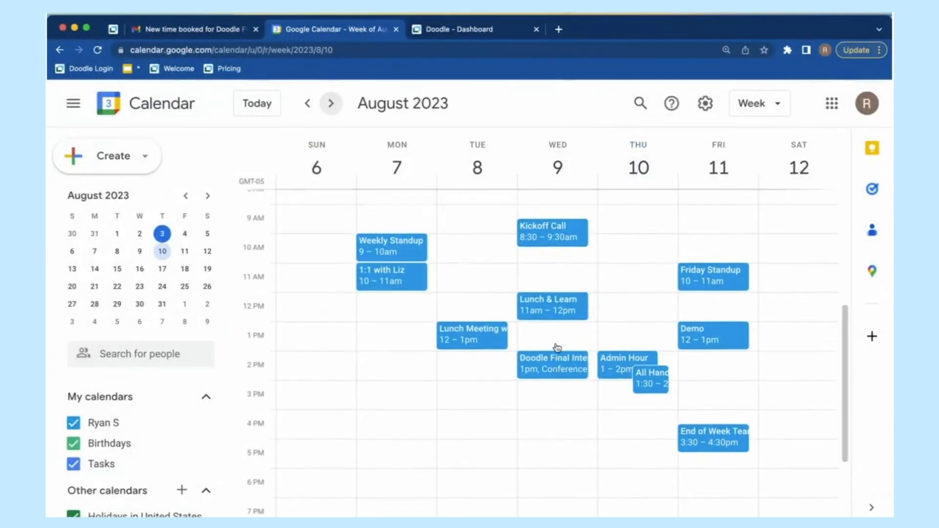
Step: Open the Doodle Final Interview event's details, then reload the calendar page
click(548, 372)
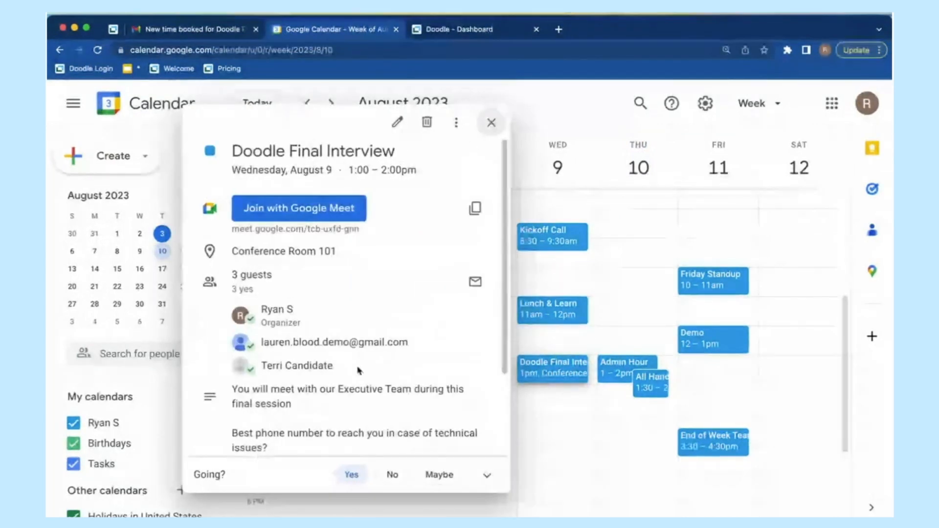
mouse_move(290, 341)
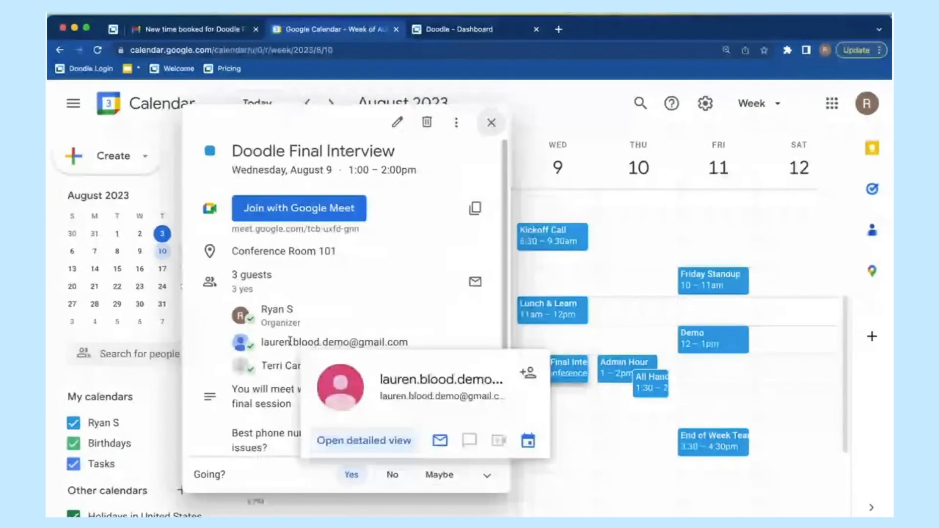
mouse_move(294, 366)
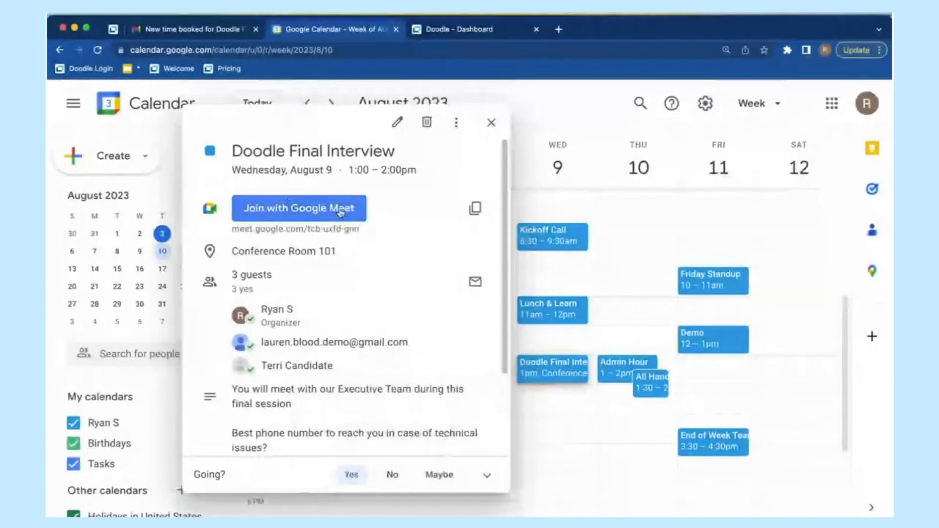
scroll(318, 410, down, 2)
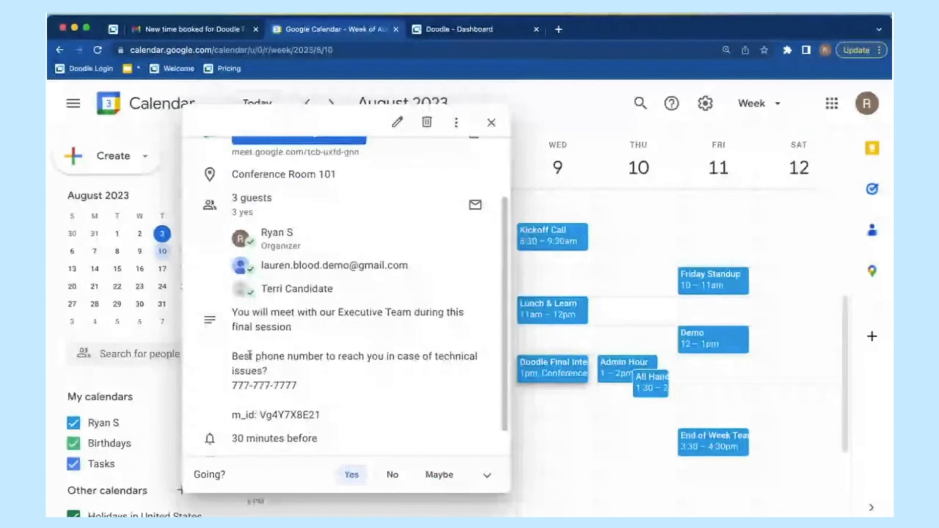
right_click(236, 357)
click(300, 366)
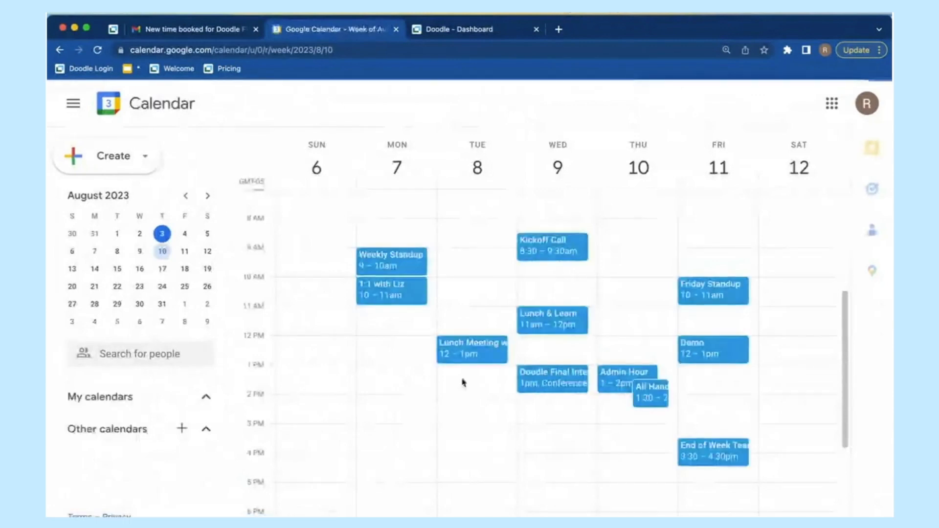
Step: Reopen the event to review its room, guests and description, then return to the Doodle dashboard
click(553, 387)
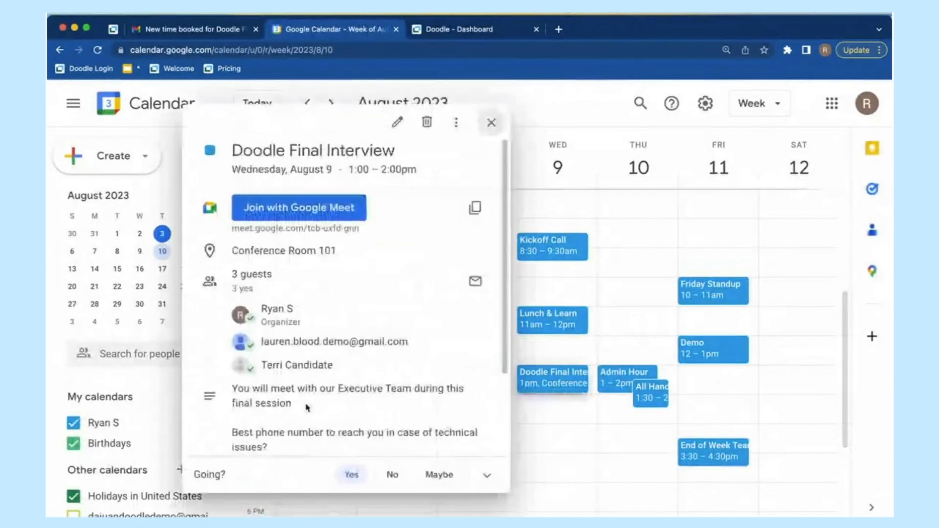
scroll(307, 408, down, 1)
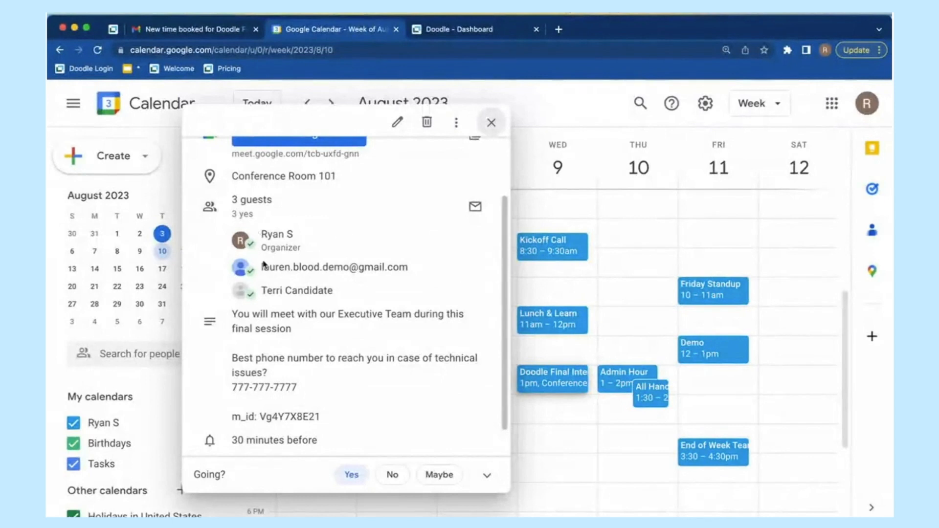
mouse_move(293, 237)
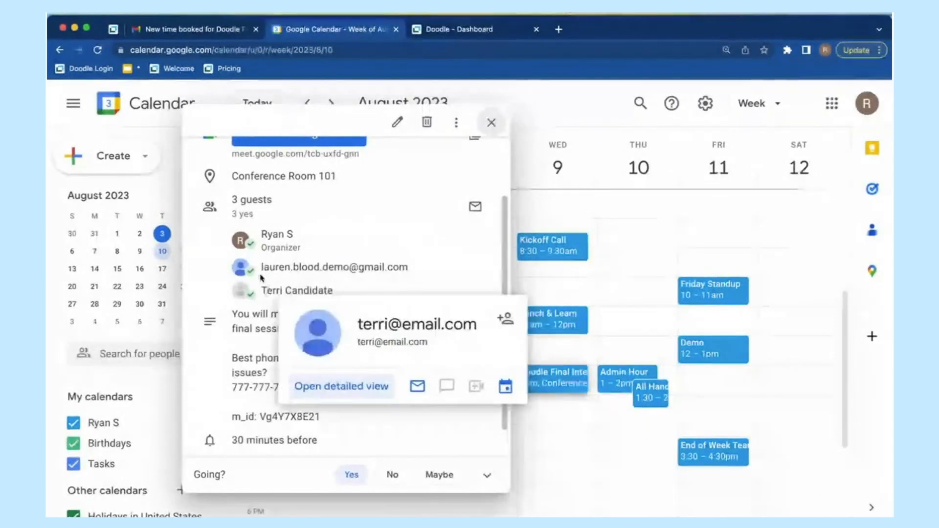
mouse_move(261, 266)
drag(261, 267, 415, 270)
click(414, 270)
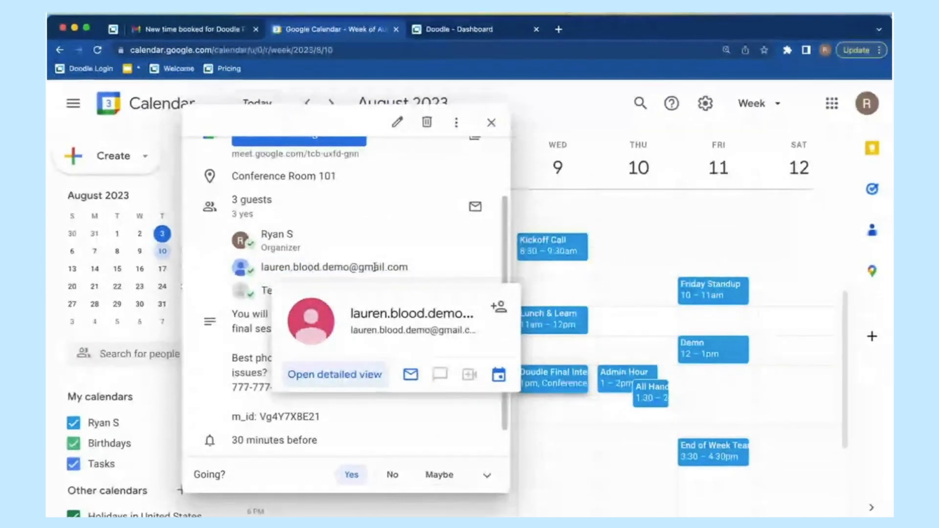
mouse_move(265, 290)
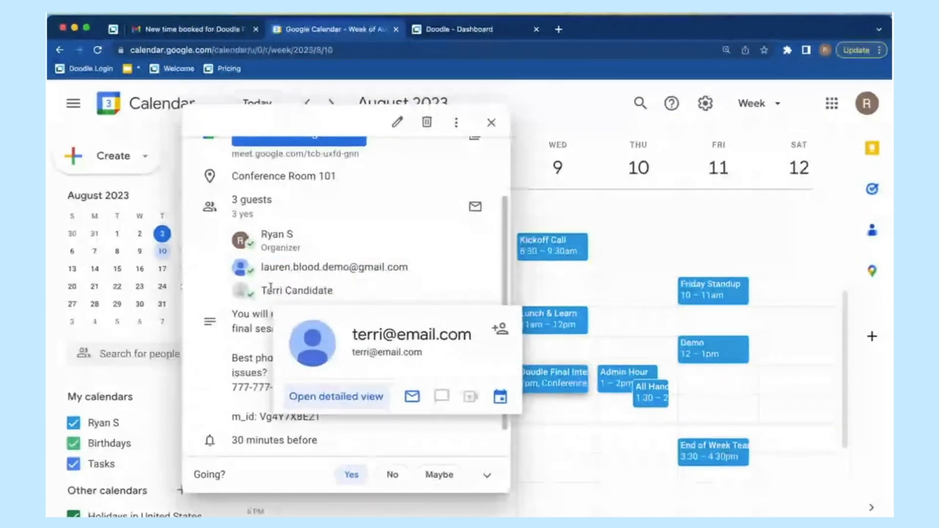
click(491, 122)
click(478, 32)
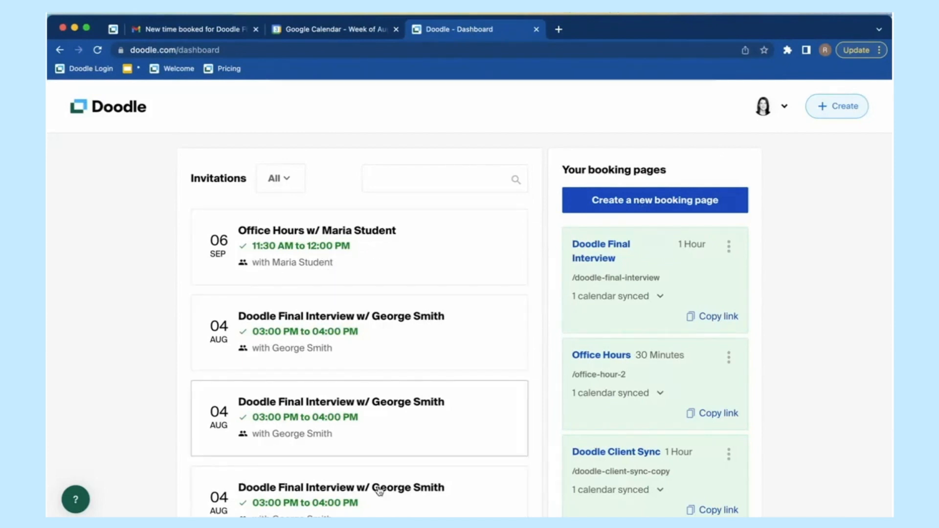
Step: Scroll through the dashboard's invitations and booking pages, then open the avatar's account menu
scroll(357, 377, down, 4)
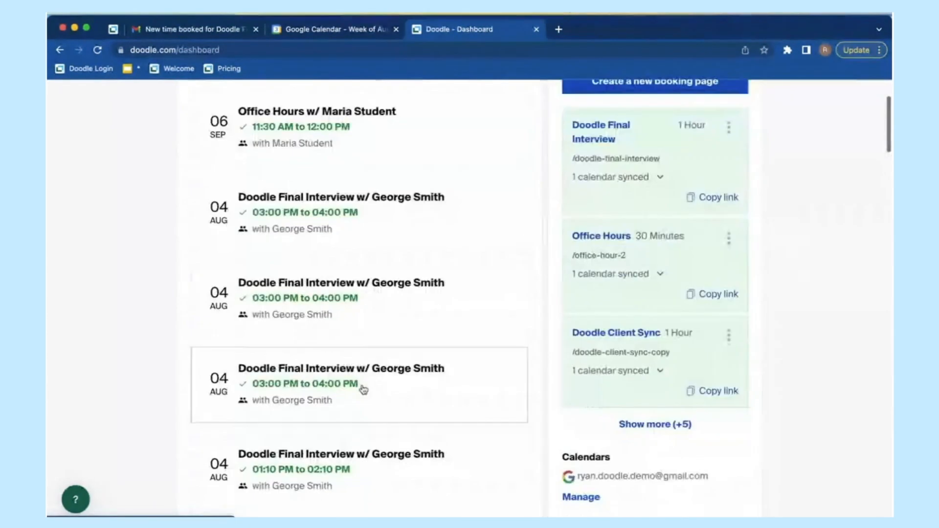
scroll(340, 393, down, 4)
scroll(339, 392, up, 8)
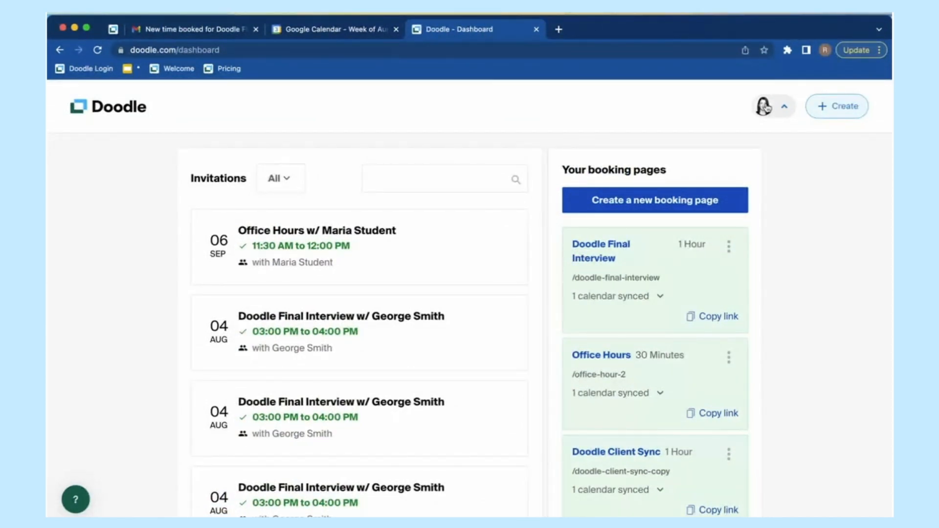
click(766, 107)
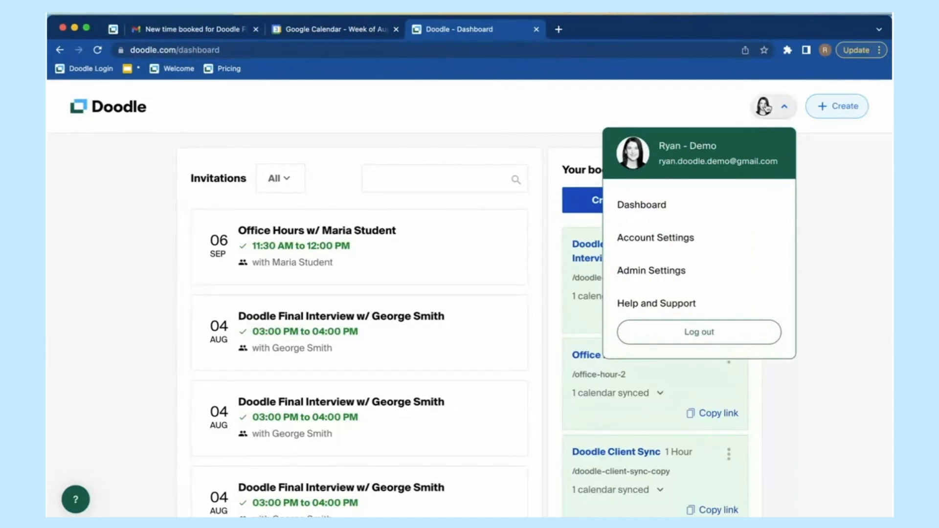
Step: Go to Account Settings and view the Profile page with photo, display name and Google account
click(662, 246)
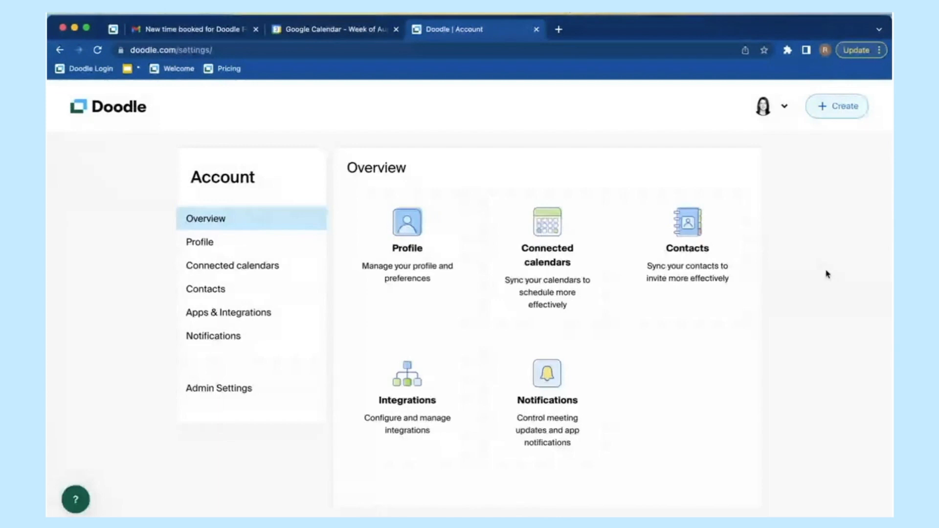
click(259, 249)
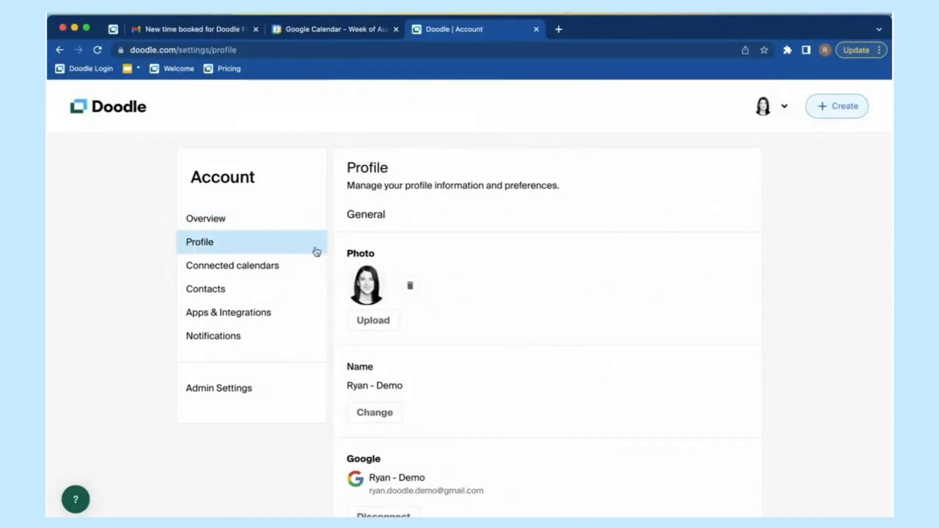
click(771, 111)
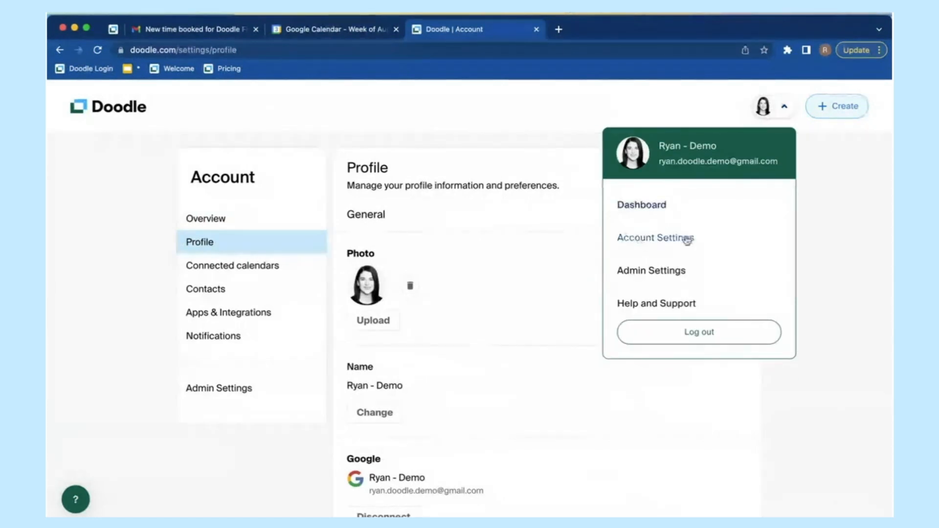
Step: Close the account menu, check the Preferences language and time zone, then go to Connected calendars
click(246, 249)
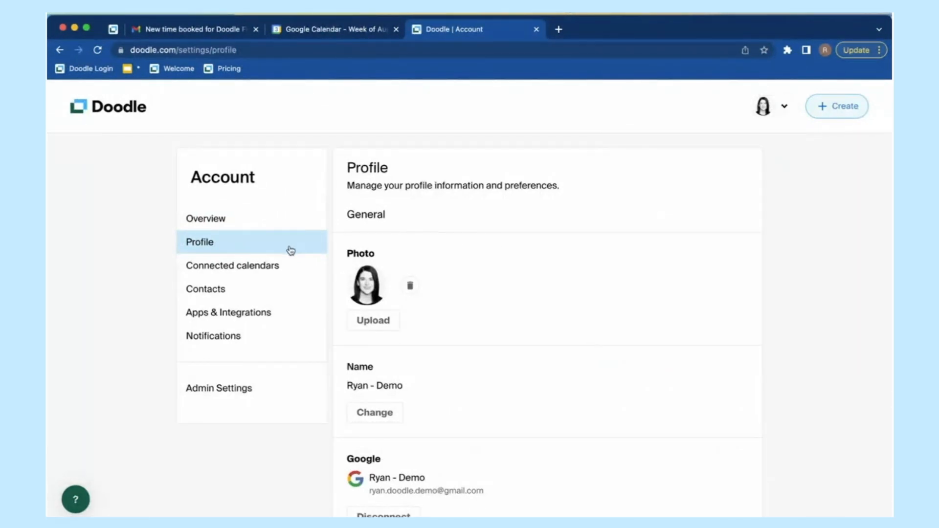
scroll(555, 321, down, 6)
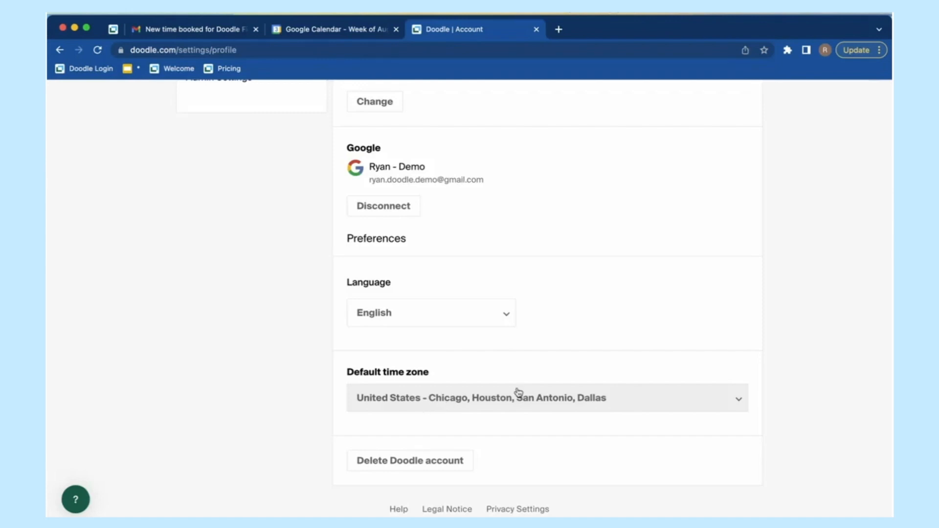
scroll(245, 368, up, 10)
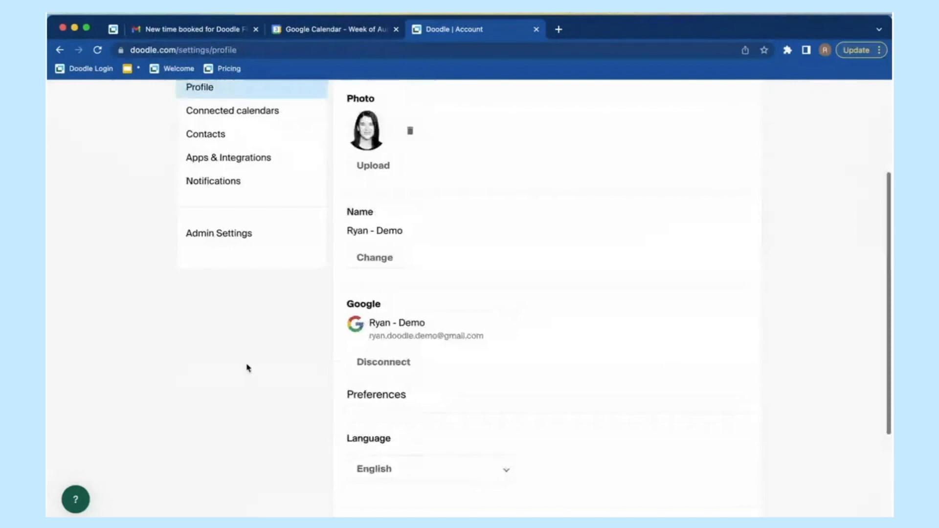
click(256, 272)
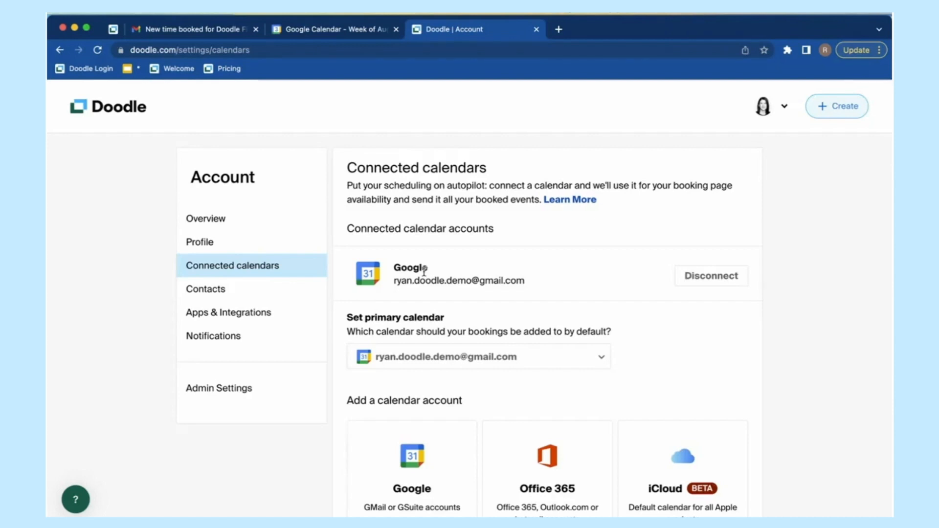
click(845, 105)
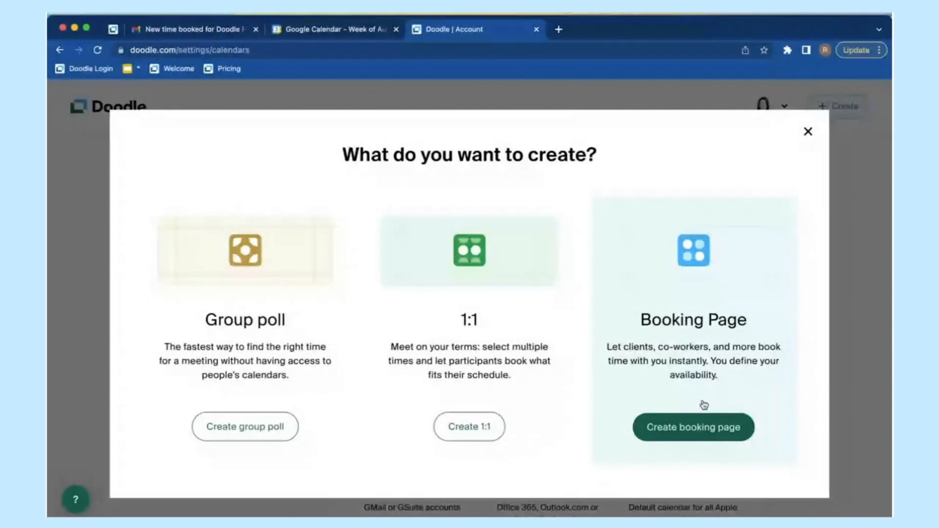
click(808, 132)
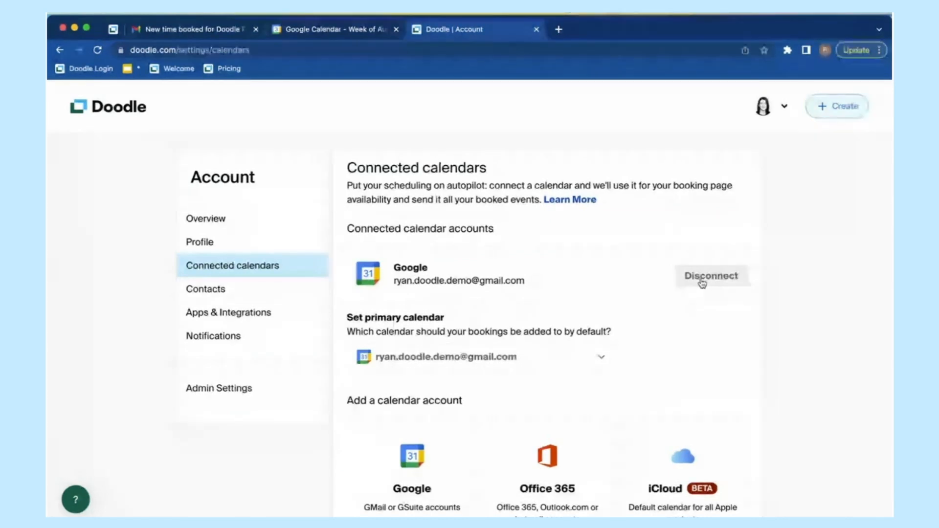
Step: Disconnect the Google calendar, then reconnect the same account and allow Doodle to view and edit events
click(703, 282)
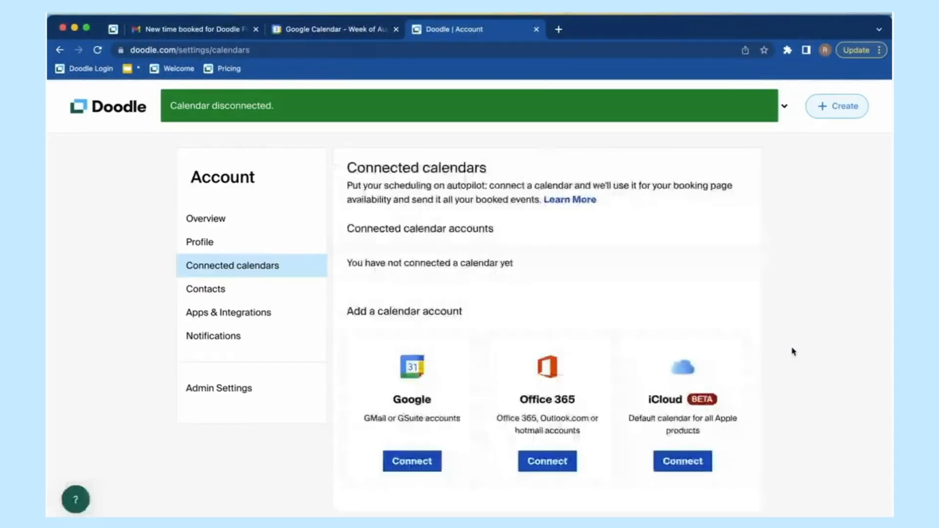
scroll(793, 351, down, 2)
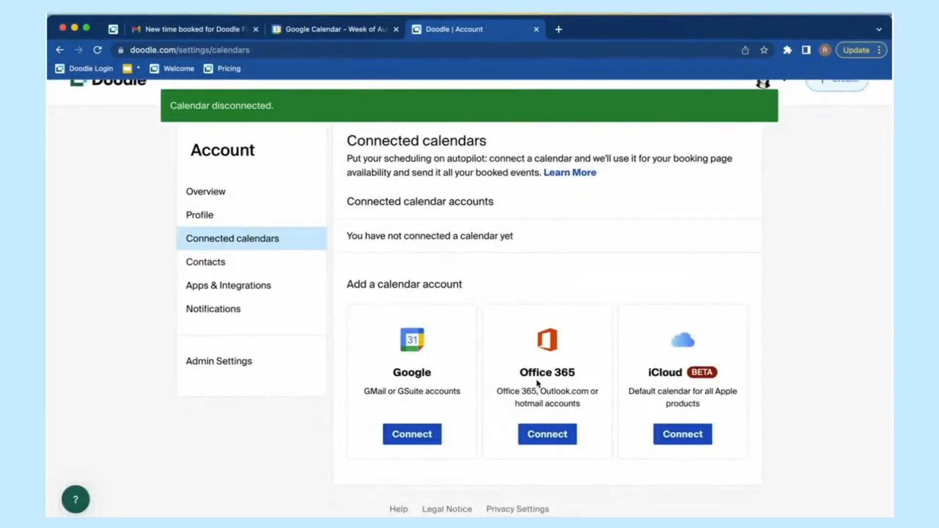
click(419, 442)
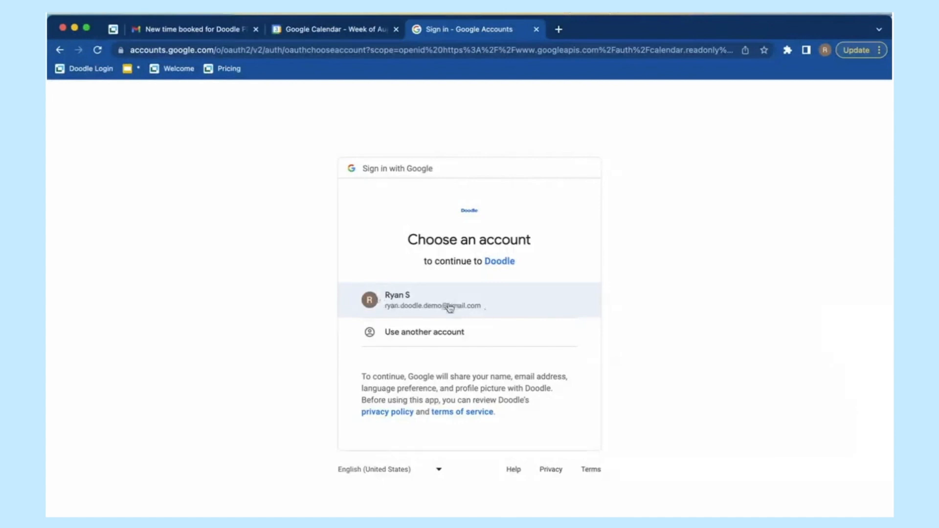
click(449, 307)
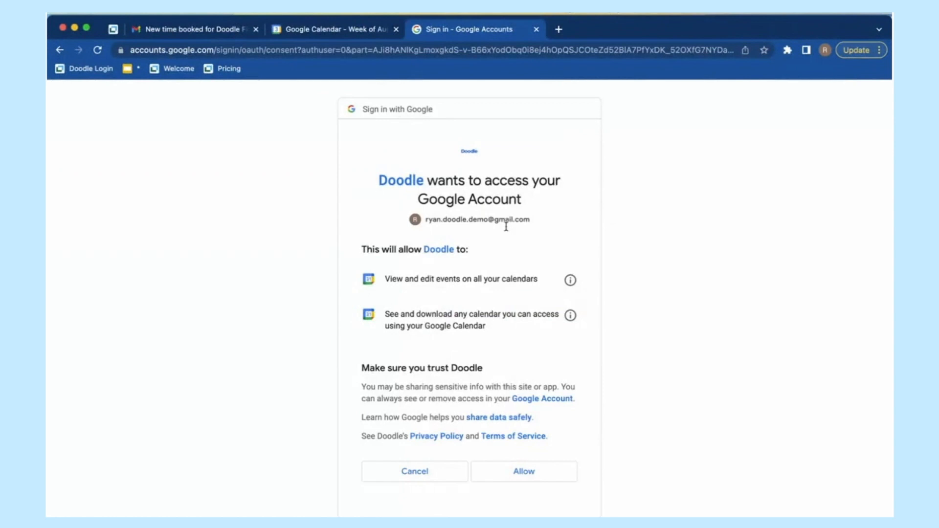
click(527, 475)
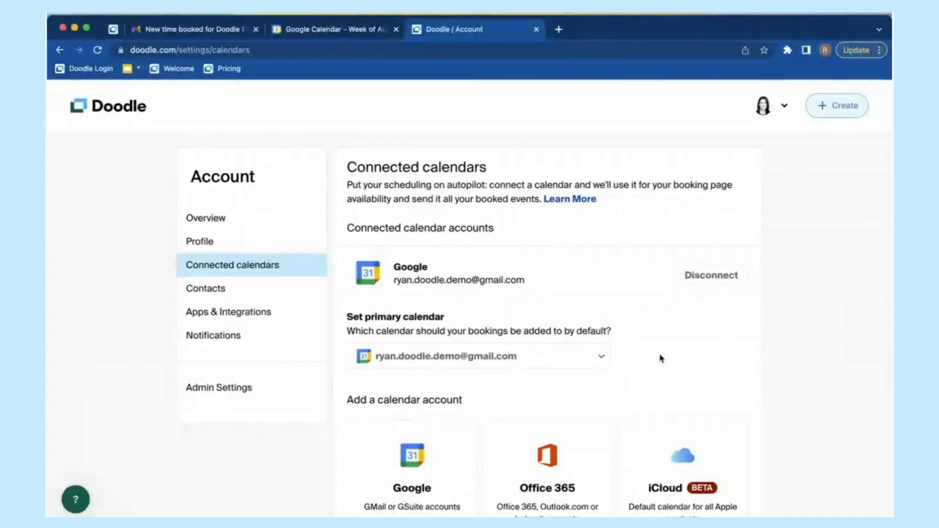
scroll(662, 358, down, 3)
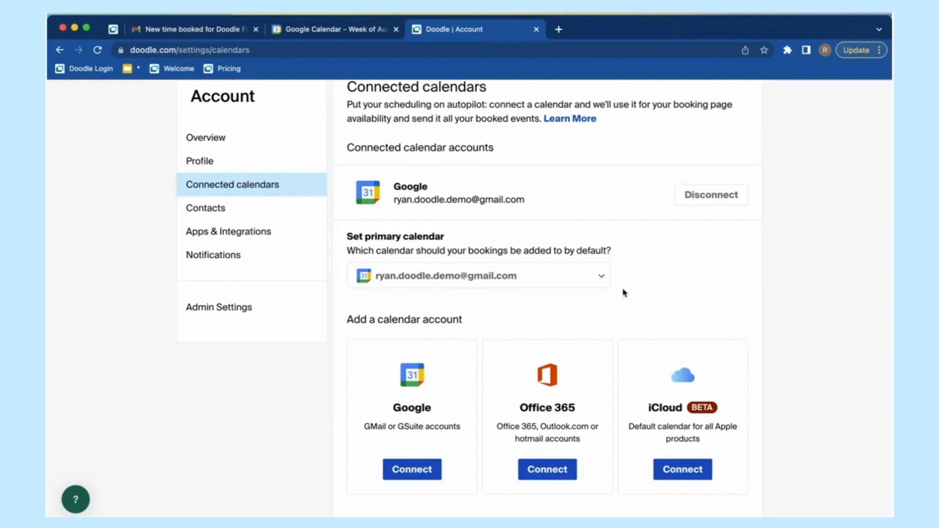
scroll(206, 277, up, 2)
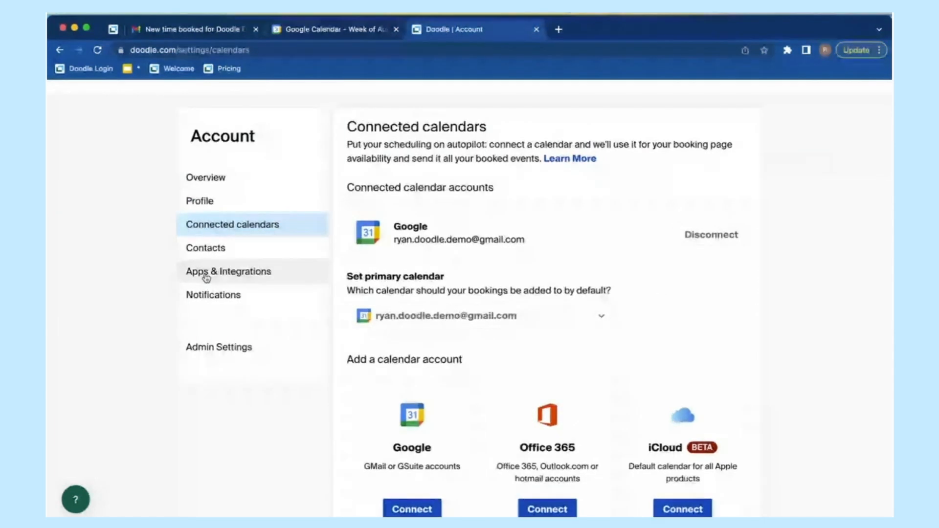
Step: Show Apps & Integrations, then view the interview event in Google Calendar, declining guest update e-mails
click(252, 279)
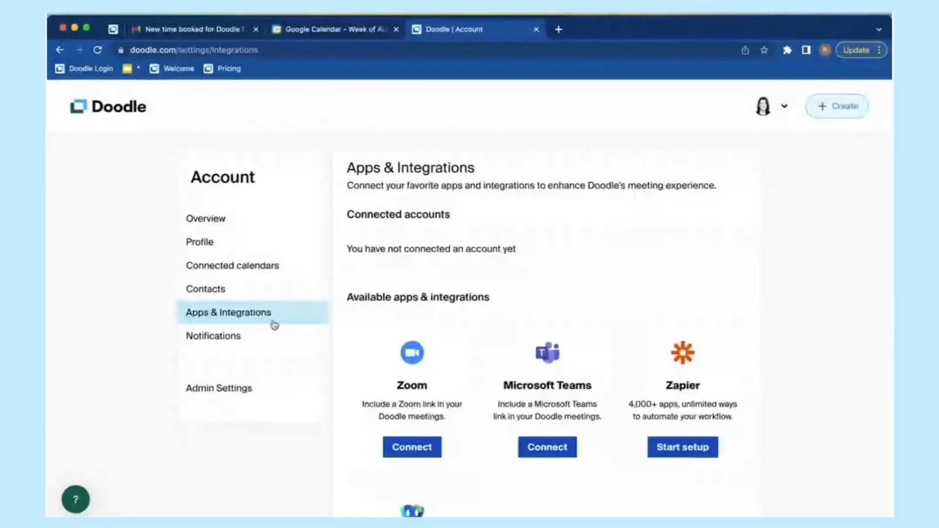
scroll(558, 482, down, 3)
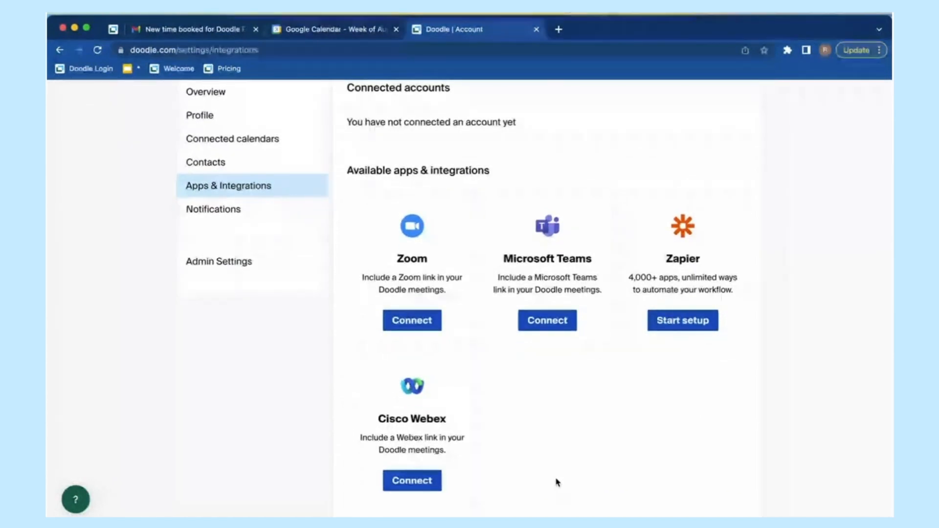
click(341, 31)
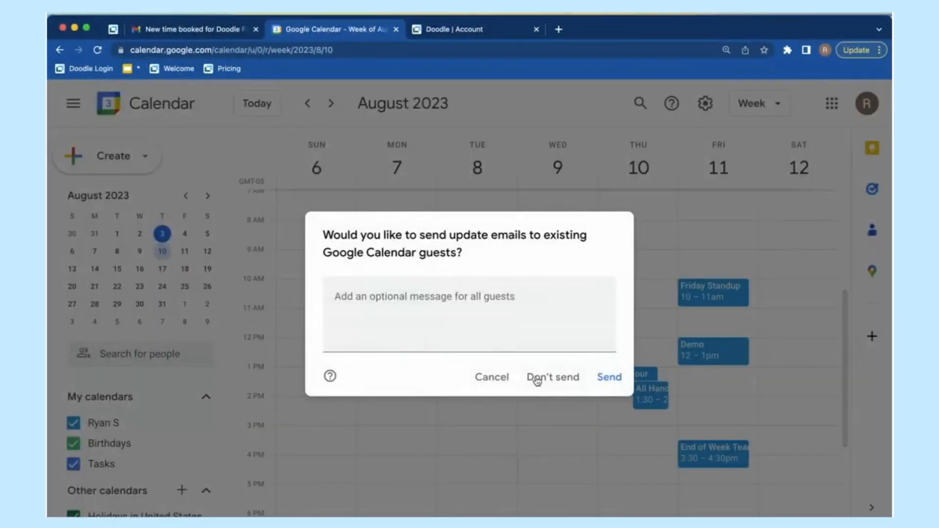
click(492, 380)
click(544, 381)
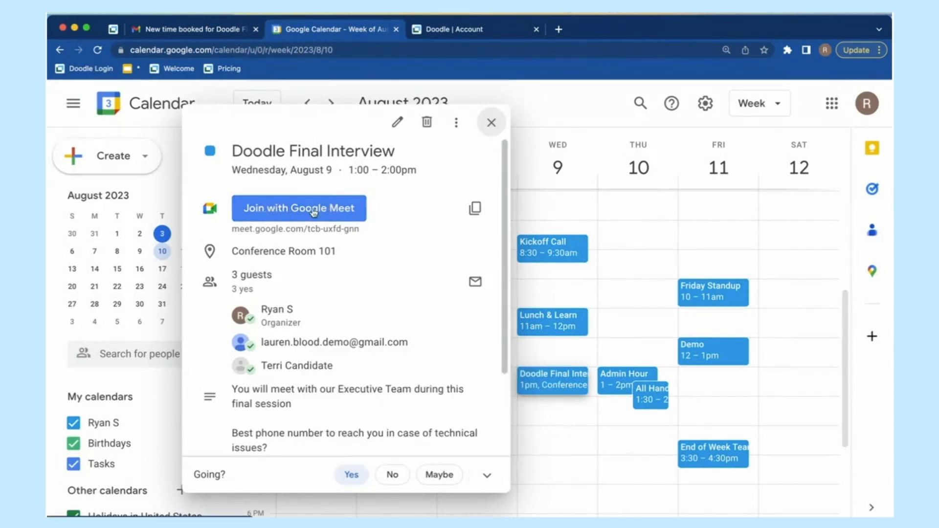
Step: Scroll through the Zoom, Microsoft Teams, Zapier and Cisco Webex integrations, then return to Google Calendar
click(481, 31)
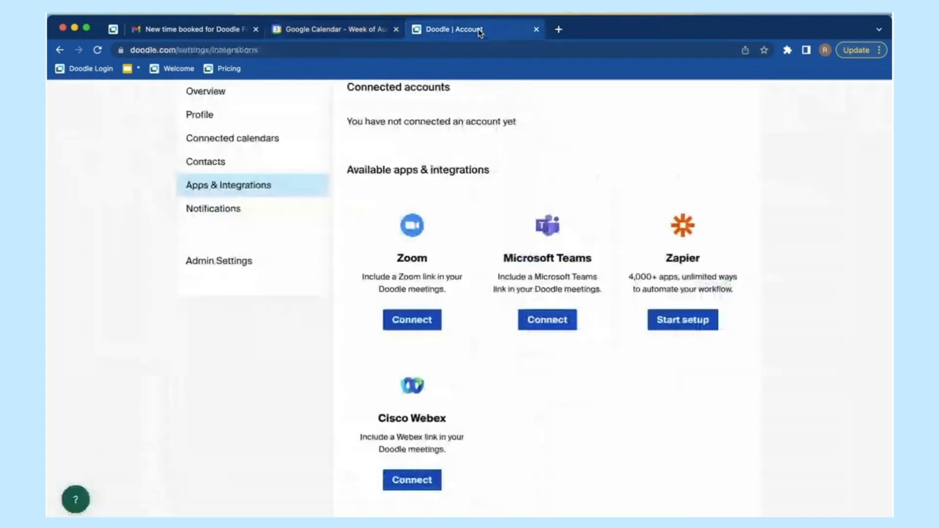
scroll(550, 401, up, 1)
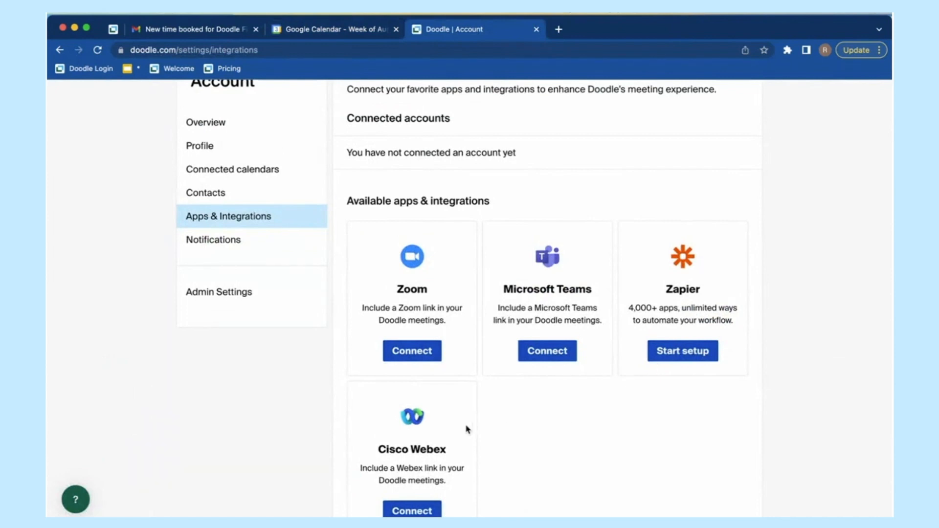
click(420, 511)
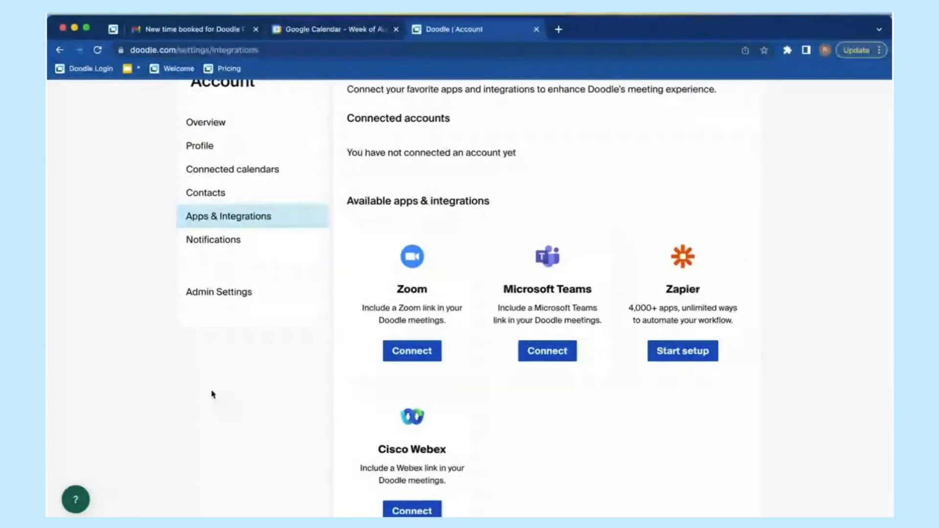
scroll(639, 449, down, 1)
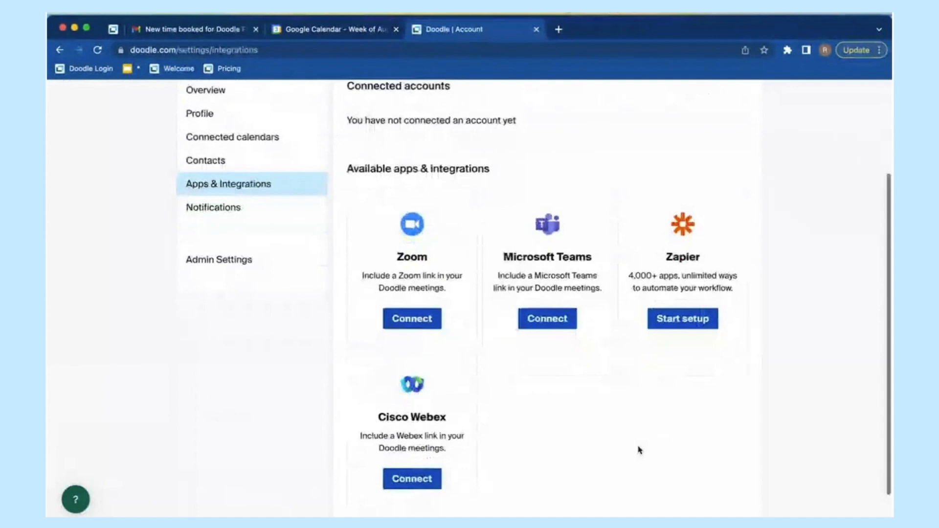
scroll(639, 449, down, 1)
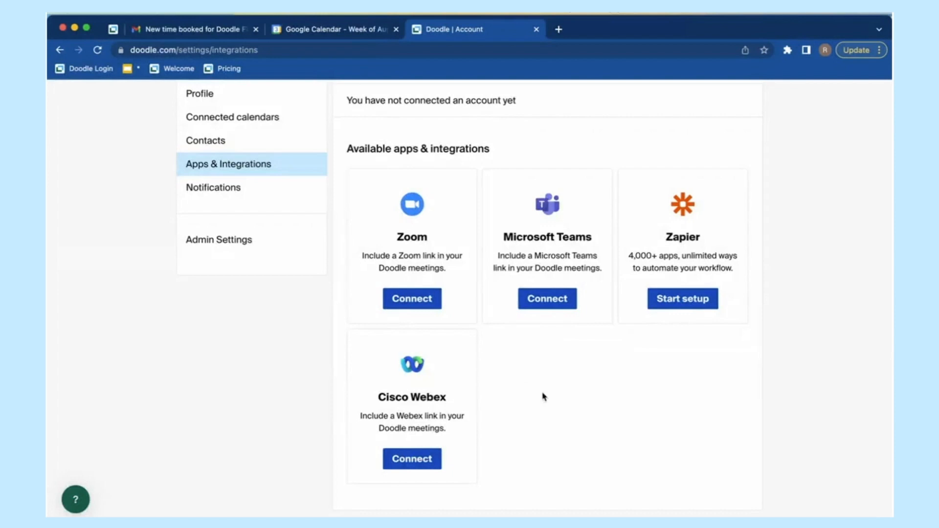
scroll(543, 396, up, 1)
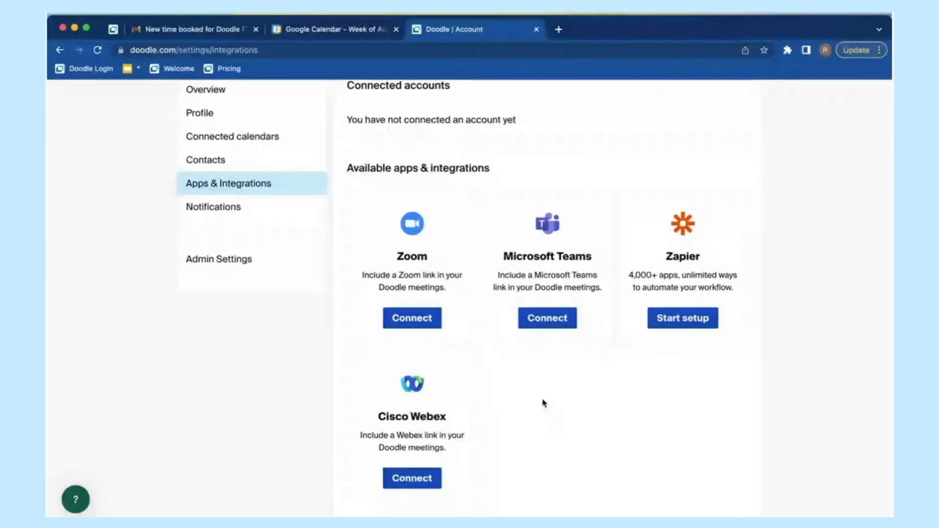
click(349, 30)
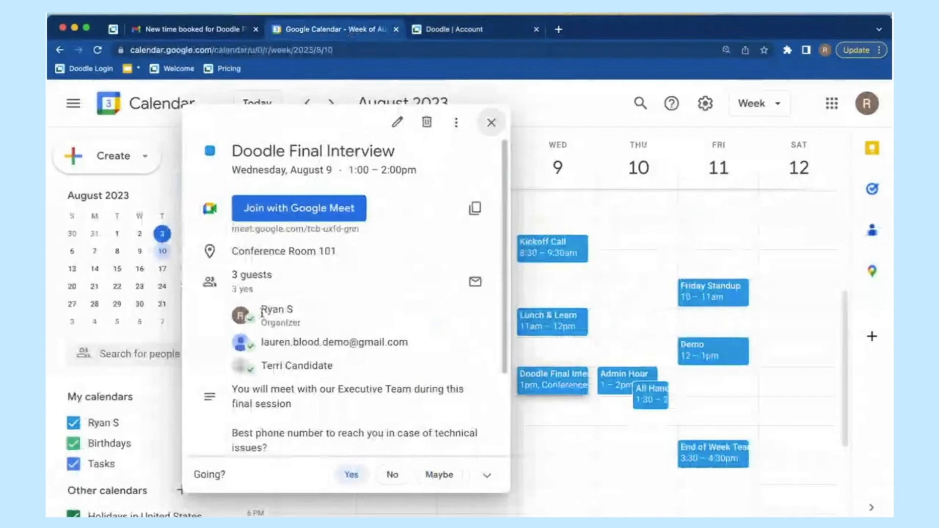
Step: Look over the Doodle Final Interview event on August 9, then go back to Doodle's Apps & Integrations page
mouse_move(279, 349)
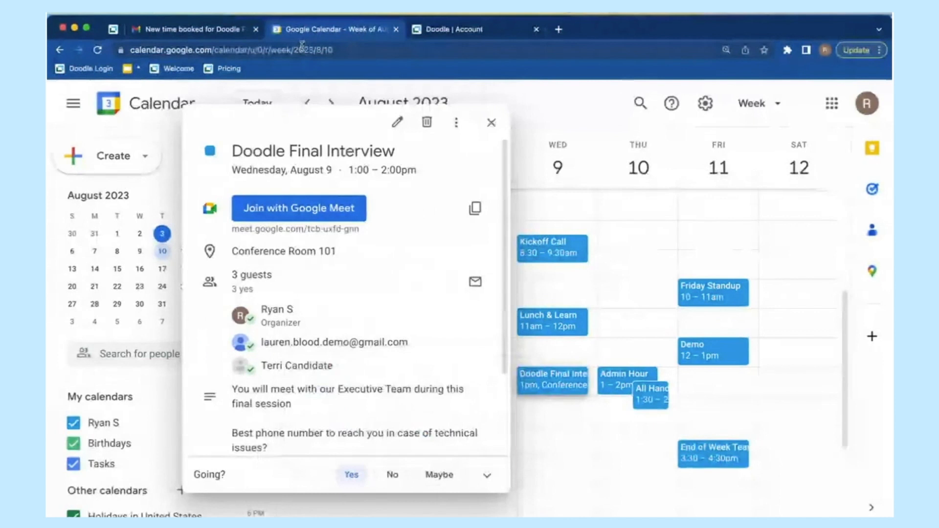
click(454, 29)
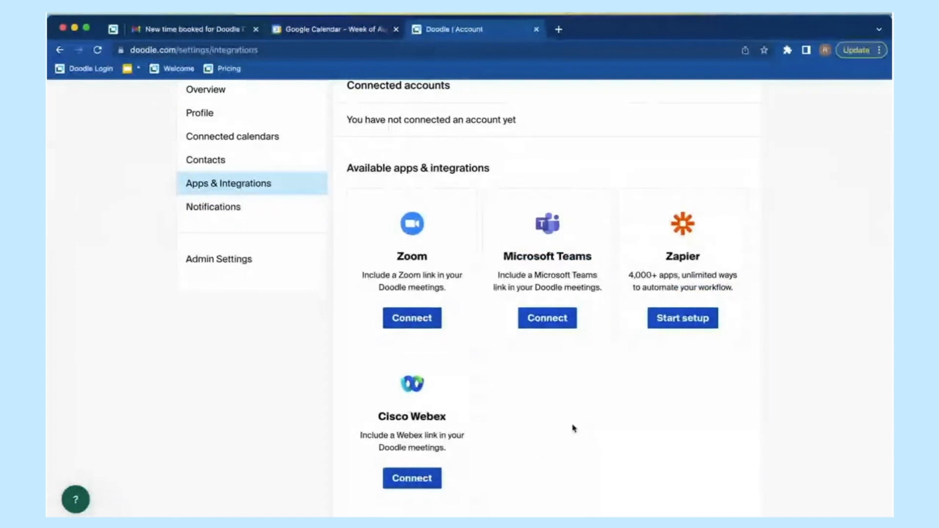
Step: Scroll back to the top and go to the Doodle dashboard from the account menu
scroll(557, 423, up, 2)
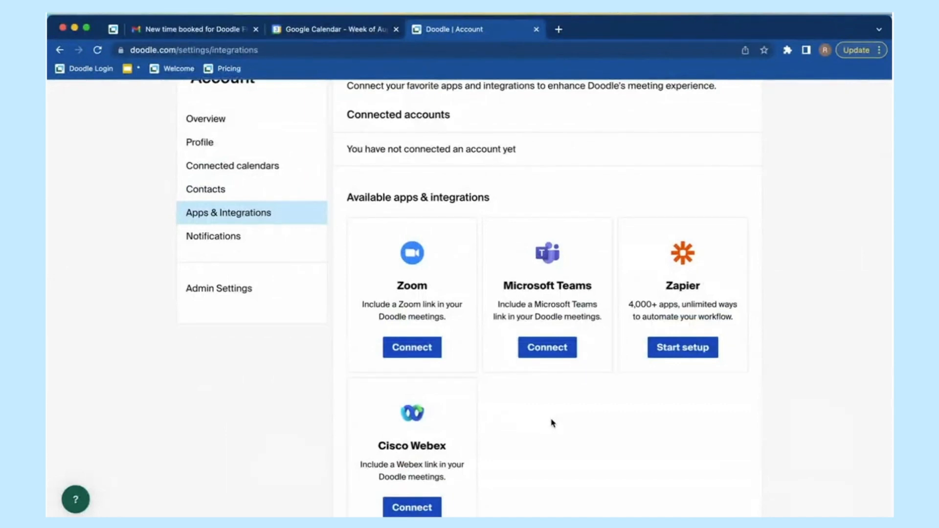
scroll(552, 424, up, 3)
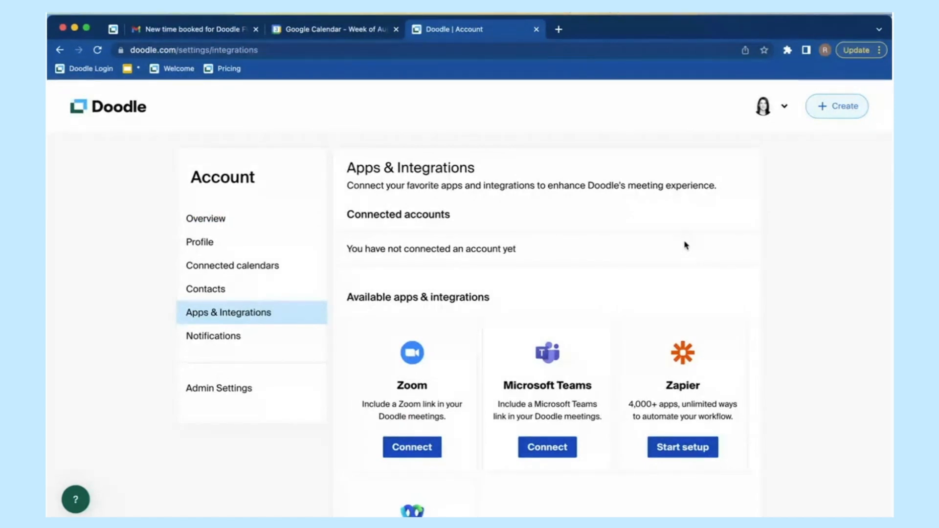
click(769, 113)
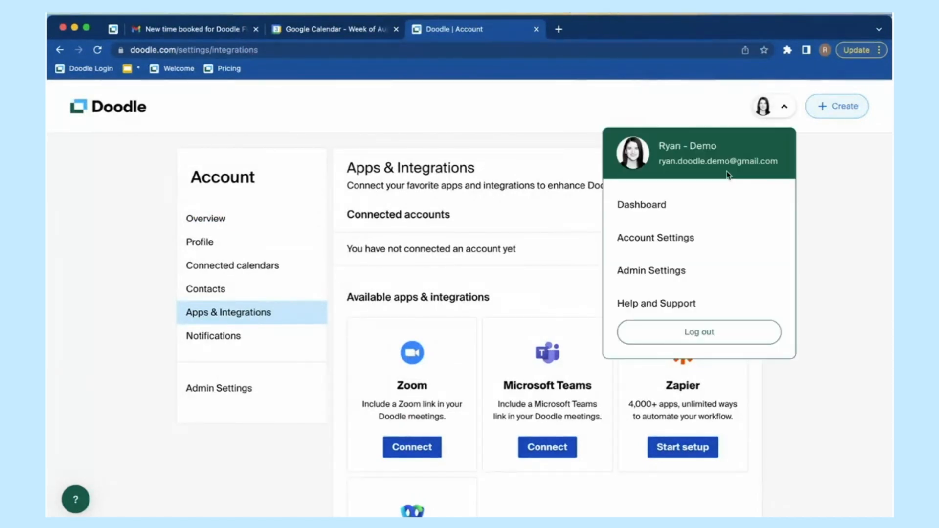
click(667, 209)
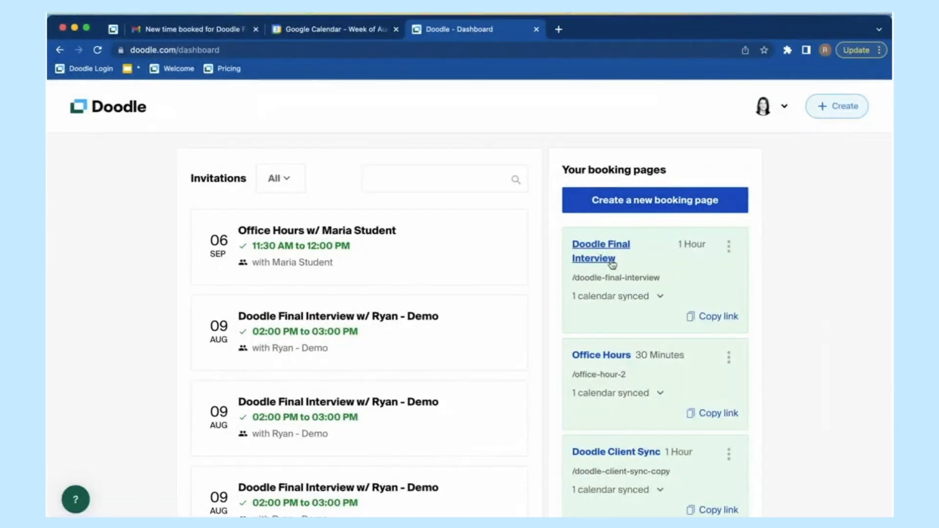
click(729, 247)
click(765, 265)
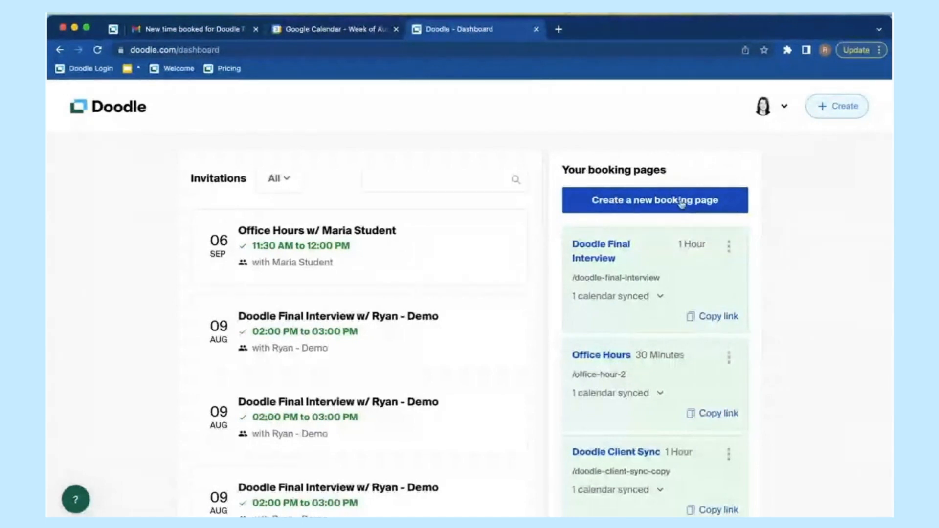
click(838, 109)
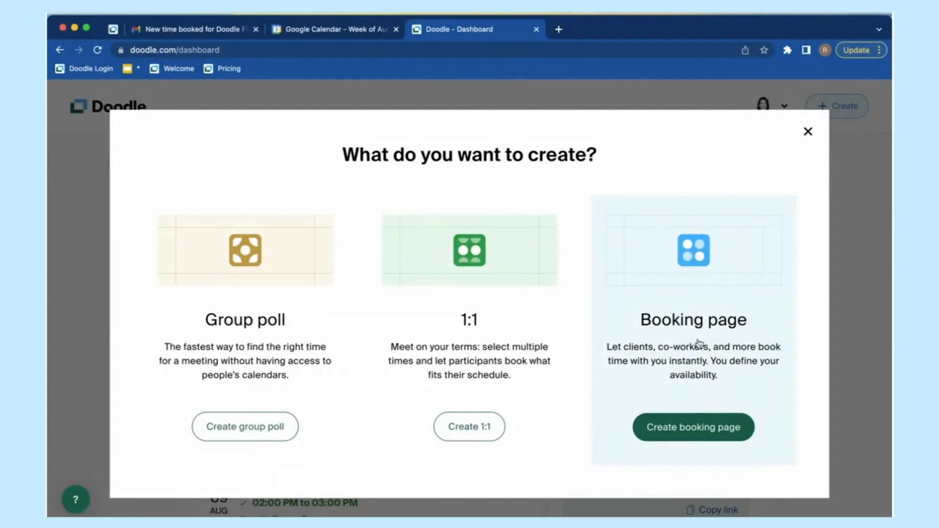
click(809, 132)
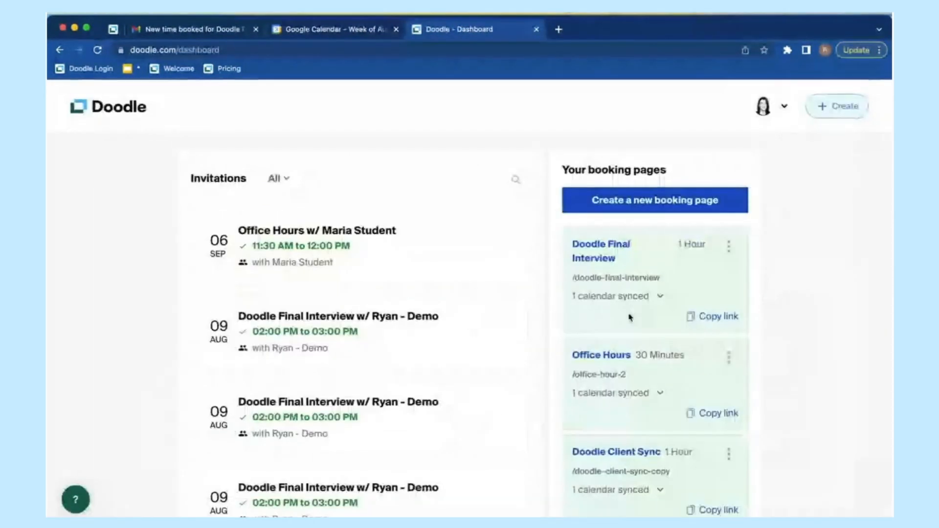
click(729, 250)
Step: Open the Doodle Final Interview booking page in the editor and reveal the hint about adding hosts
click(687, 263)
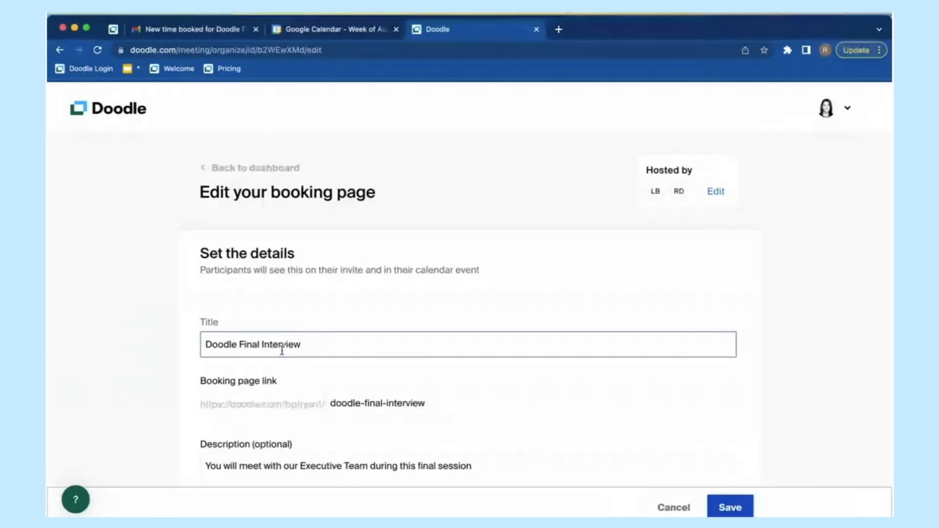
scroll(325, 342, down, 2)
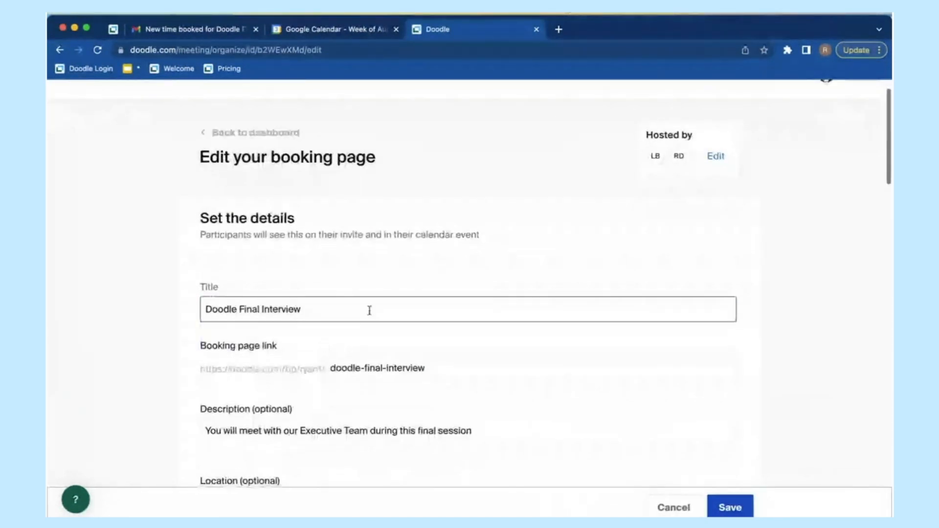
scroll(369, 311, up, 2)
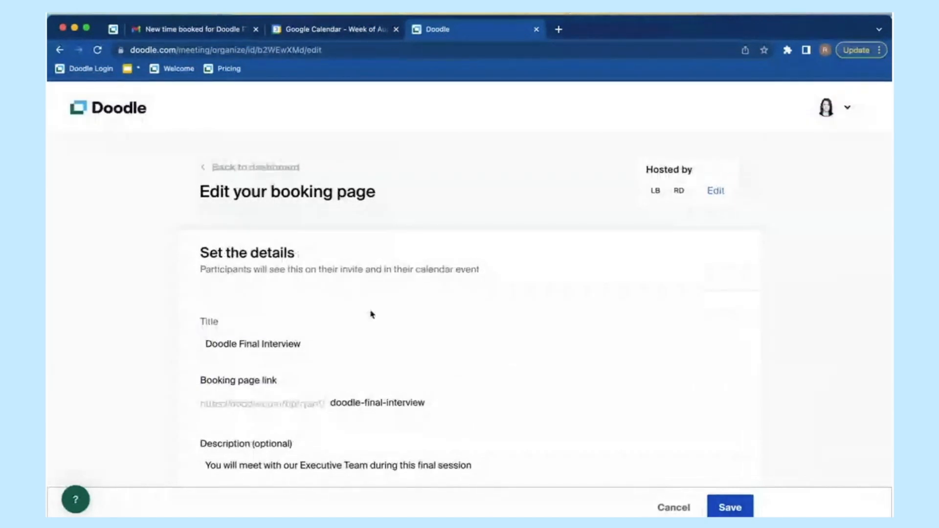
click(295, 342)
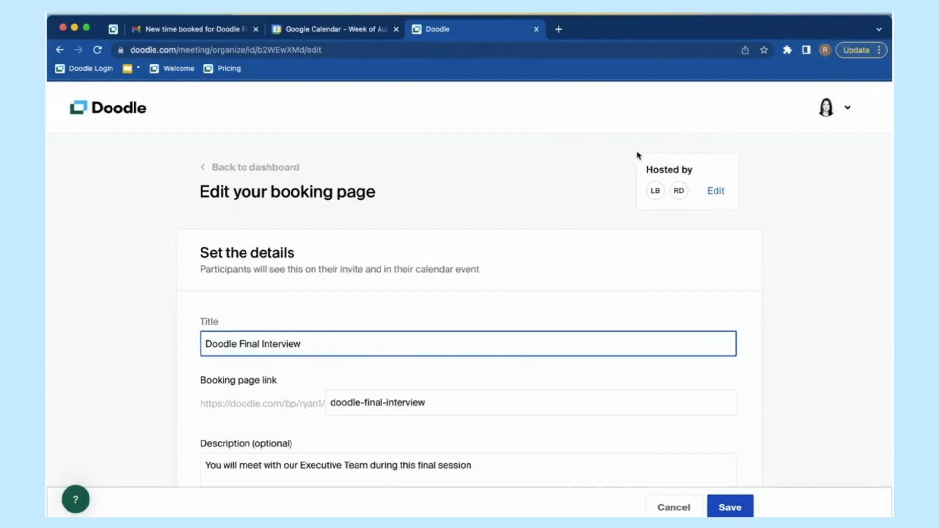
click(718, 196)
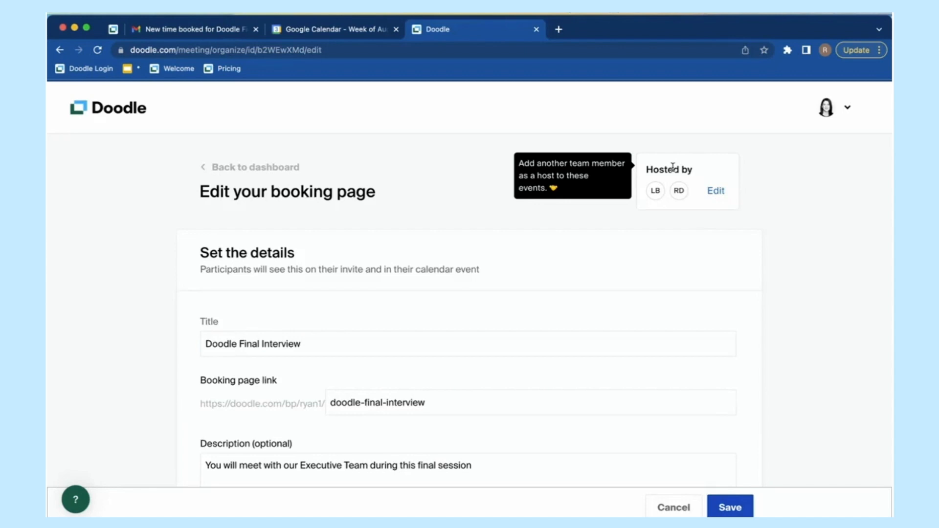
Step: Open the booking page's host list and remove the second host
click(716, 192)
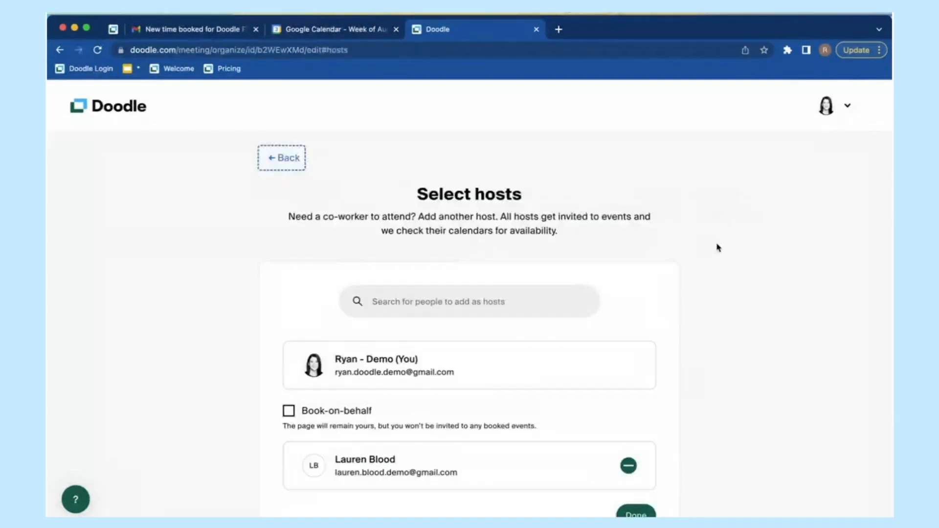
scroll(702, 306, down, 3)
scroll(701, 307, up, 1)
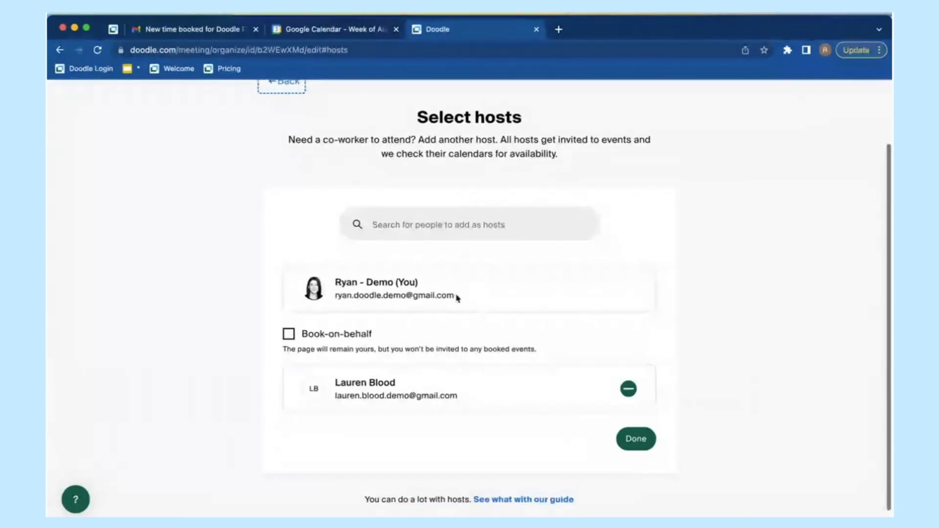
click(629, 389)
scroll(391, 340, up, 1)
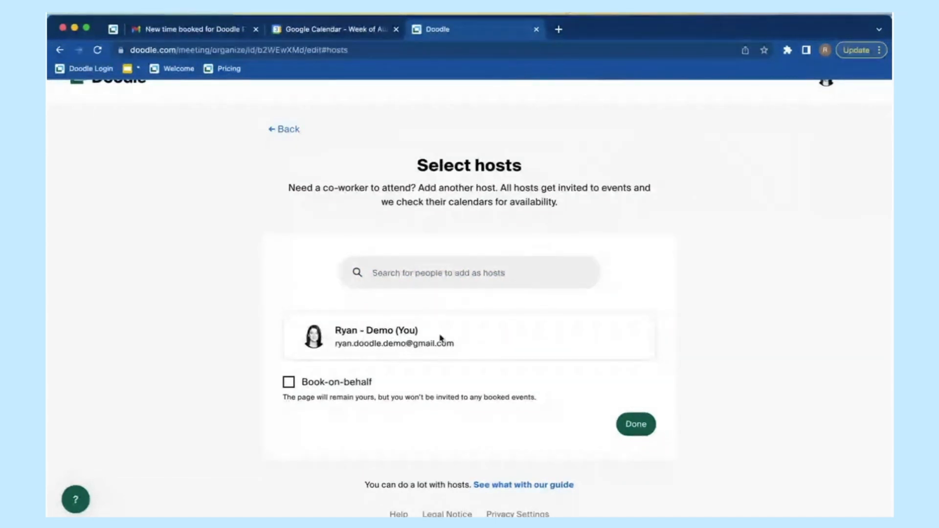
Step: Search the people directory for a co-worker by name and add them as a host
click(452, 273)
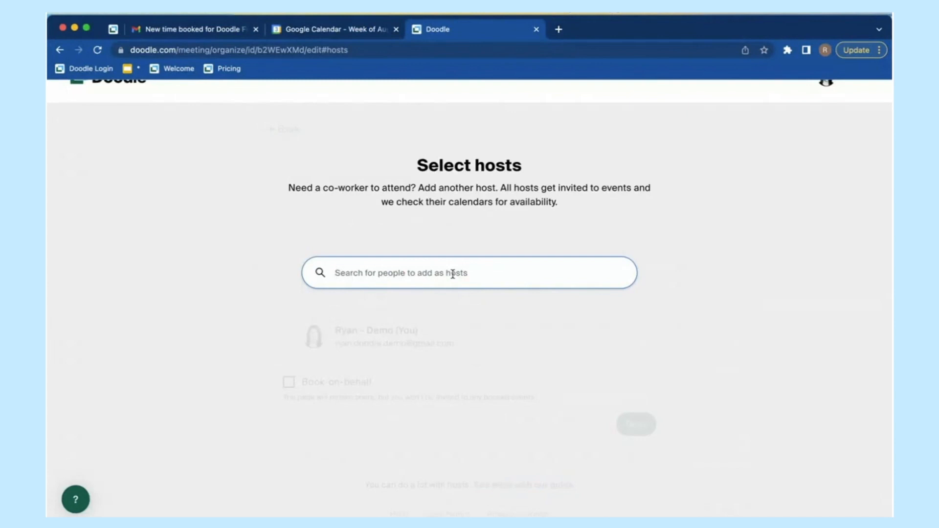
text(lauren)
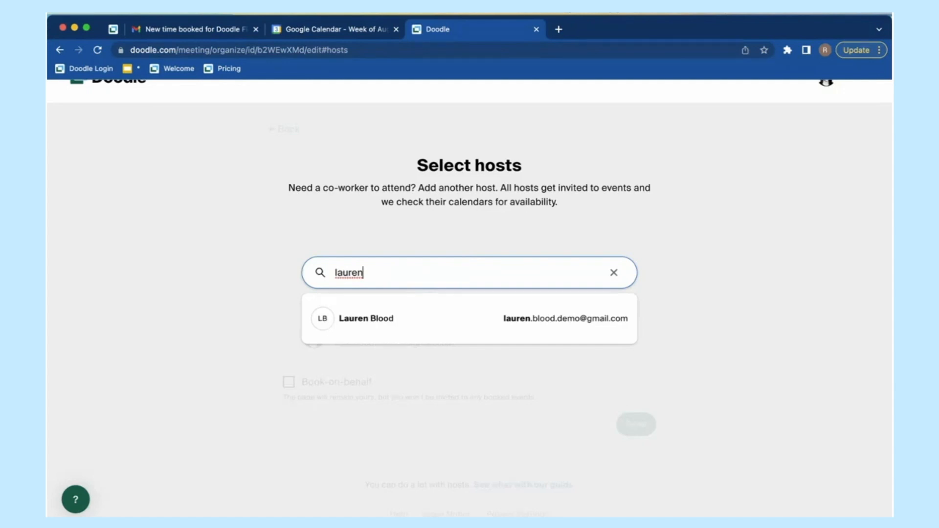
key(BackSpace)
key(BackSpace)
key(BackSpace)
key(BackSpace)
key(BackSpace)
key(BackSpace)
text(ash)
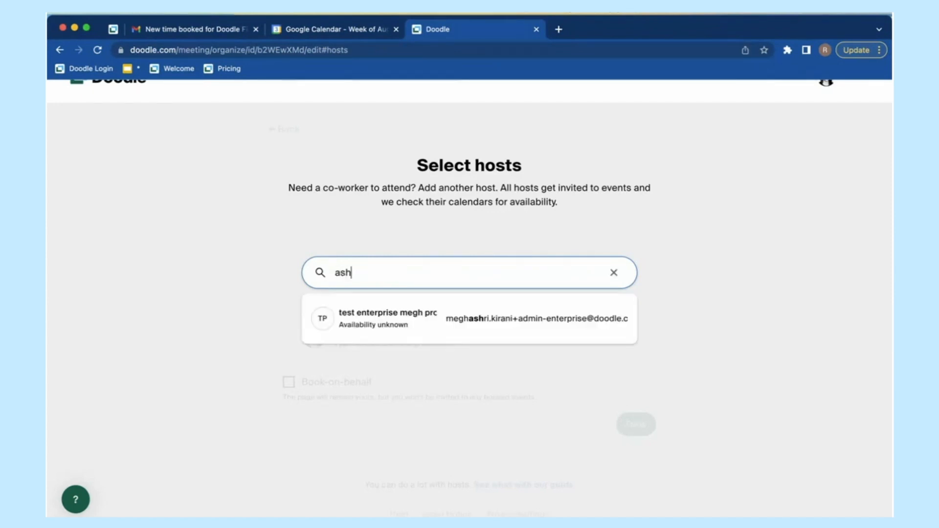
text(ley)
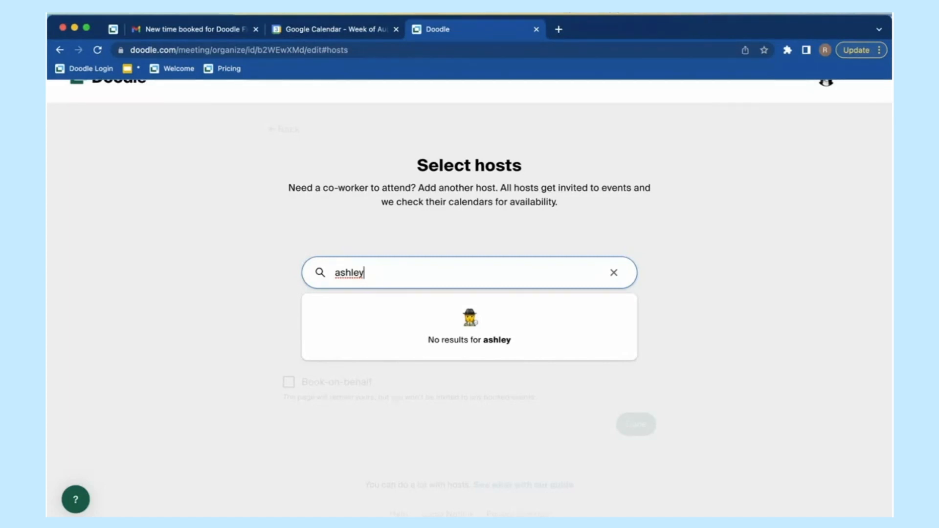
key(BackSpace)
key(BackSpace)
key(BackSpace)
key(BackSpace)
key(BackSpace)
key(BackSpace)
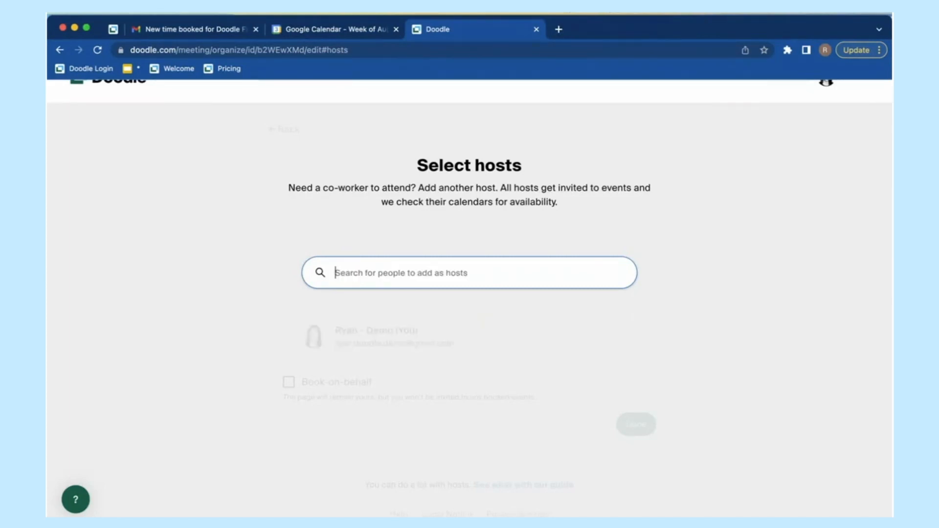
text(lauren)
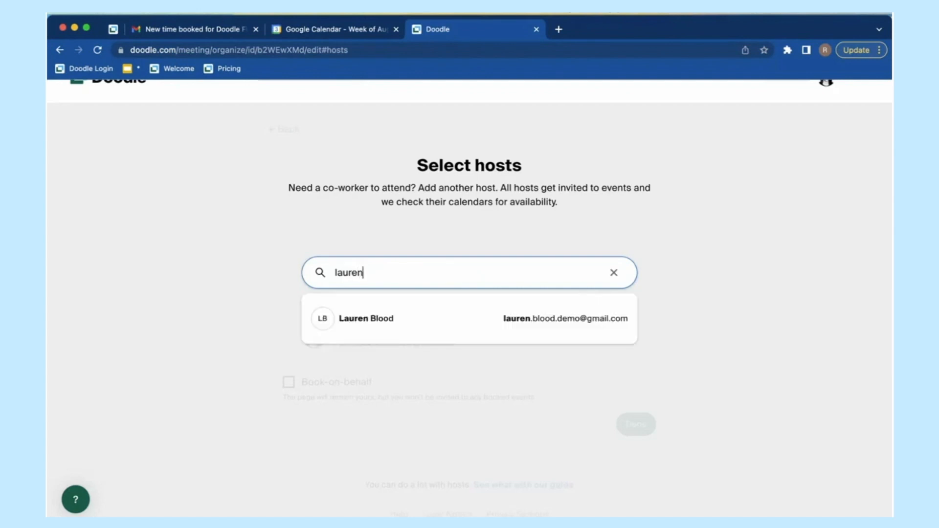
click(485, 319)
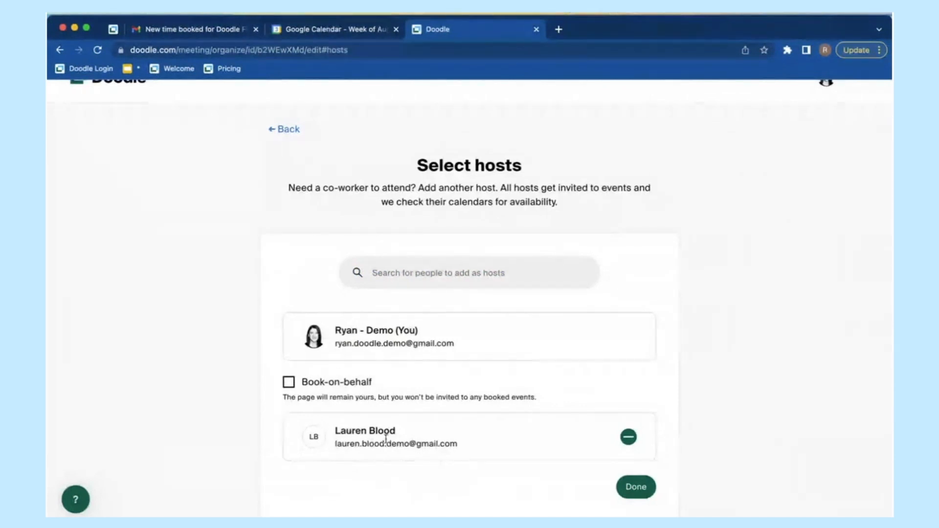
Step: Search for a second co-worker and add them as a host, shown with unknown availability
click(429, 273)
text(n)
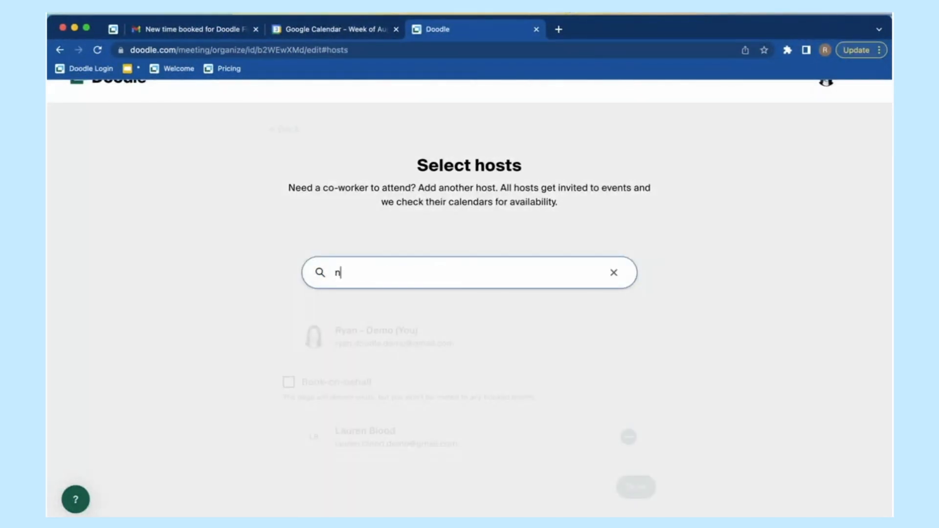
text(ina)
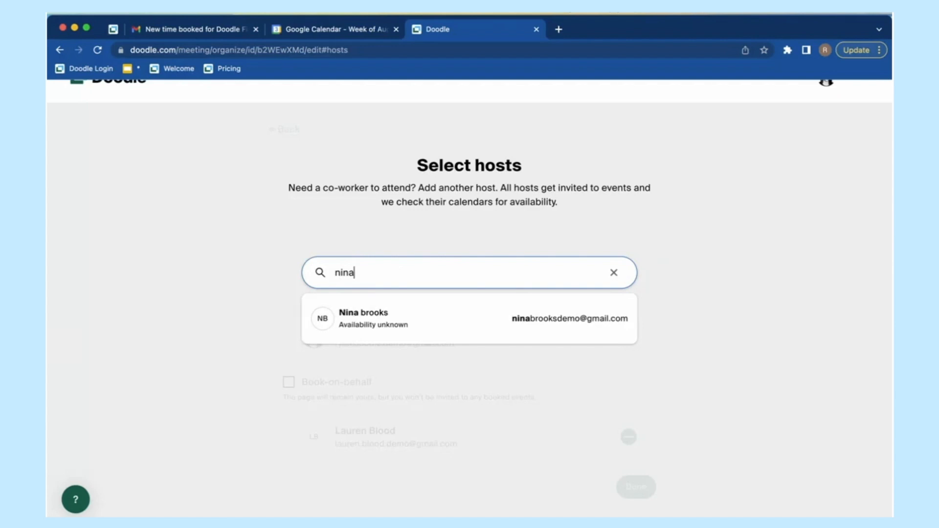
click(383, 325)
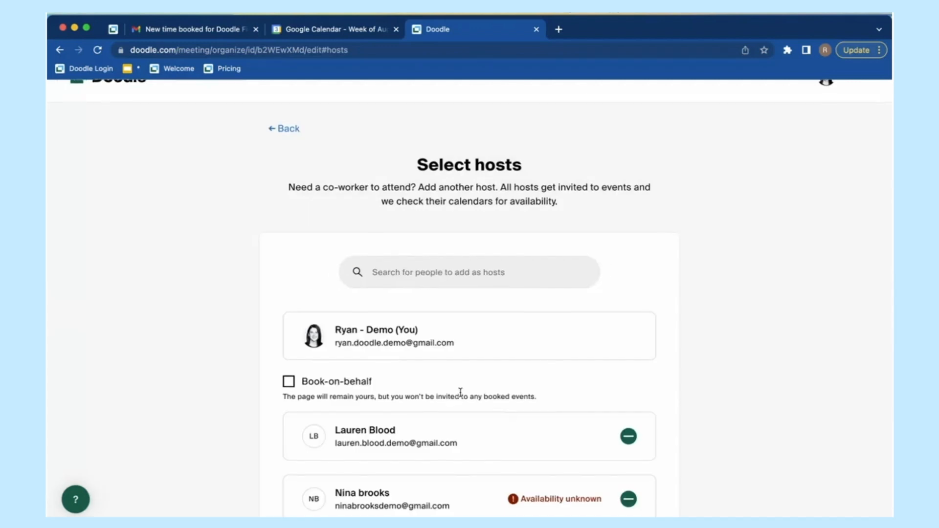
scroll(462, 394, down, 3)
Step: Remove the third host, the one marked Availability unknown, from the host list
mouse_move(515, 426)
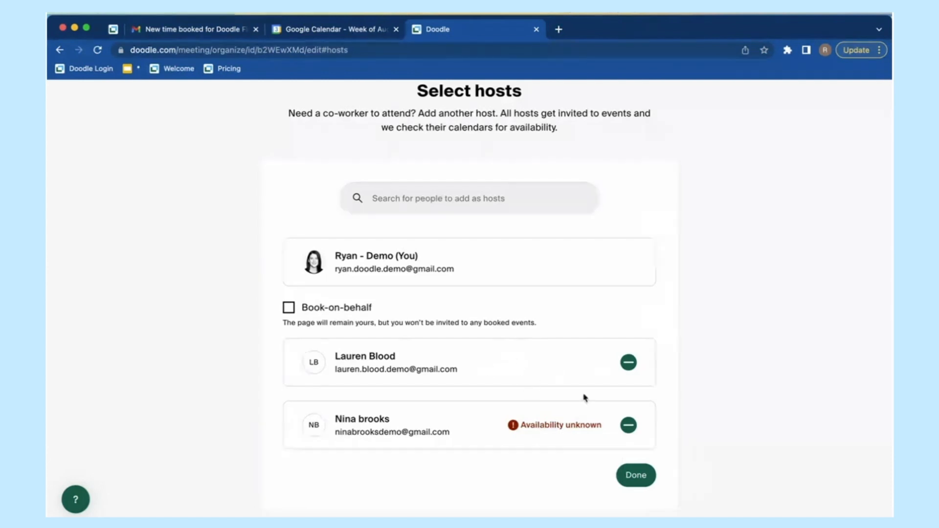
click(629, 425)
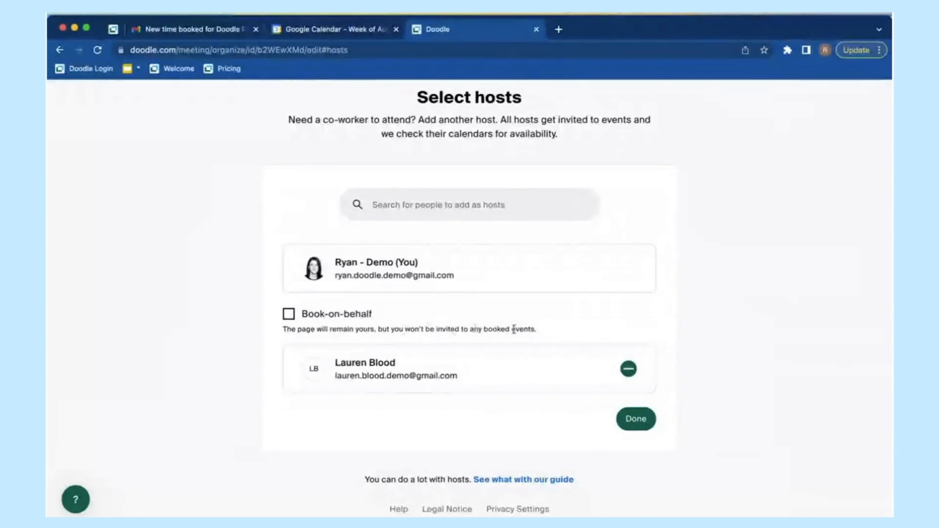
Step: Switch Book-on-behalf on and back off, then view the interview event in Google Calendar
click(305, 314)
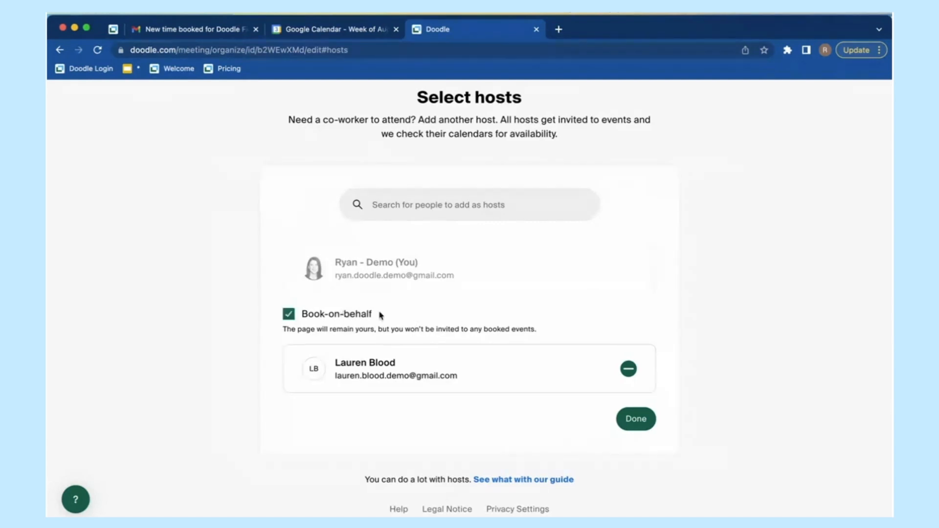
click(326, 318)
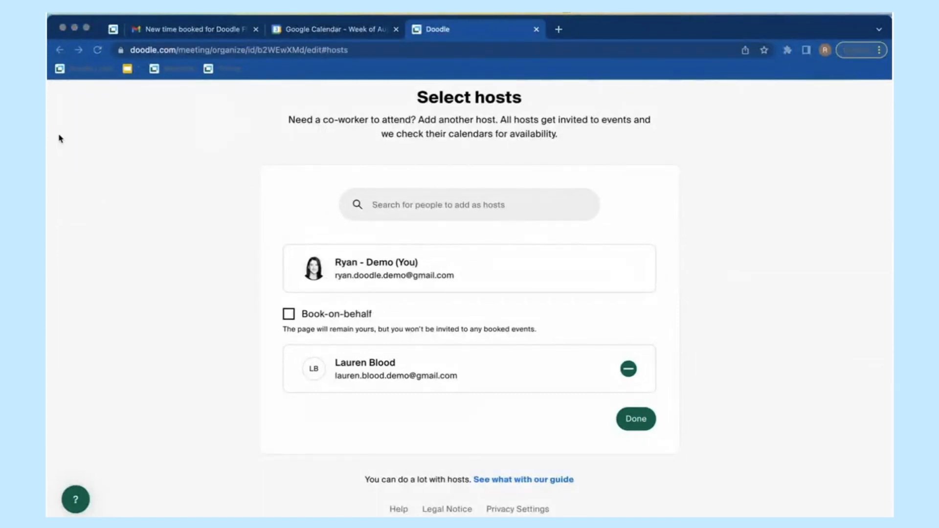
click(333, 31)
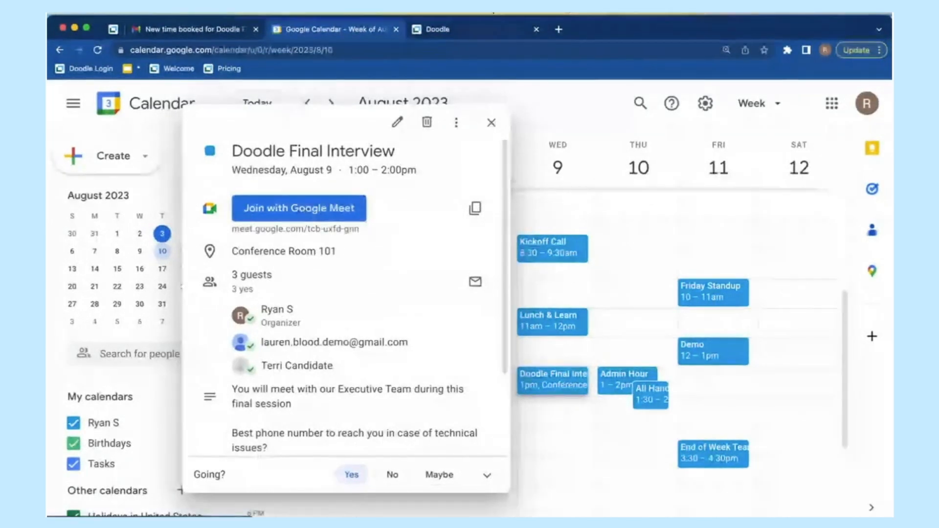
Step: Check the interview's guests in Calendar, then leave Book-on-behalf on and confirm the host selection with Done
click(471, 28)
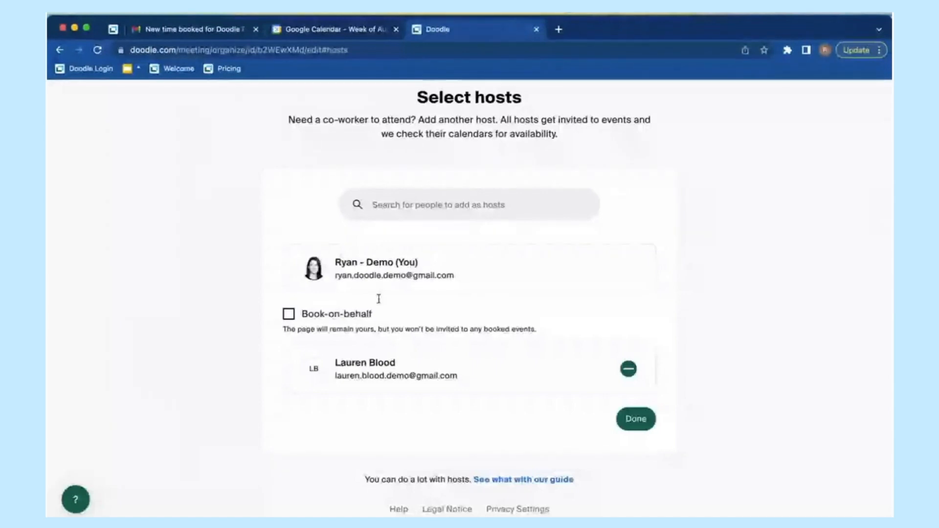
click(334, 317)
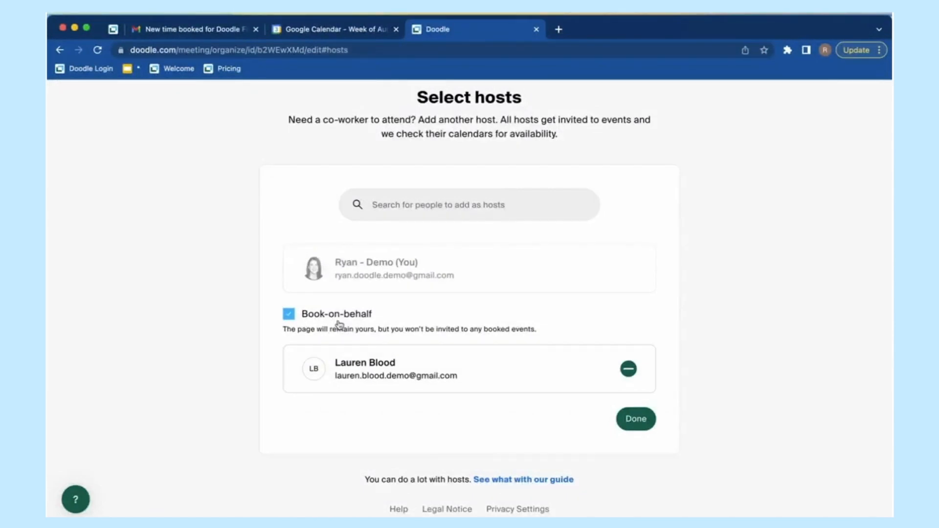
click(339, 321)
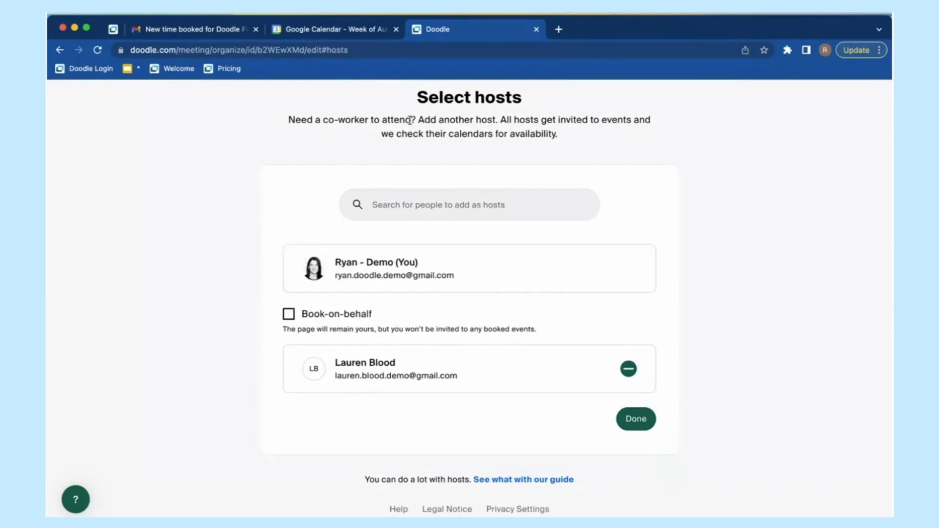
click(347, 30)
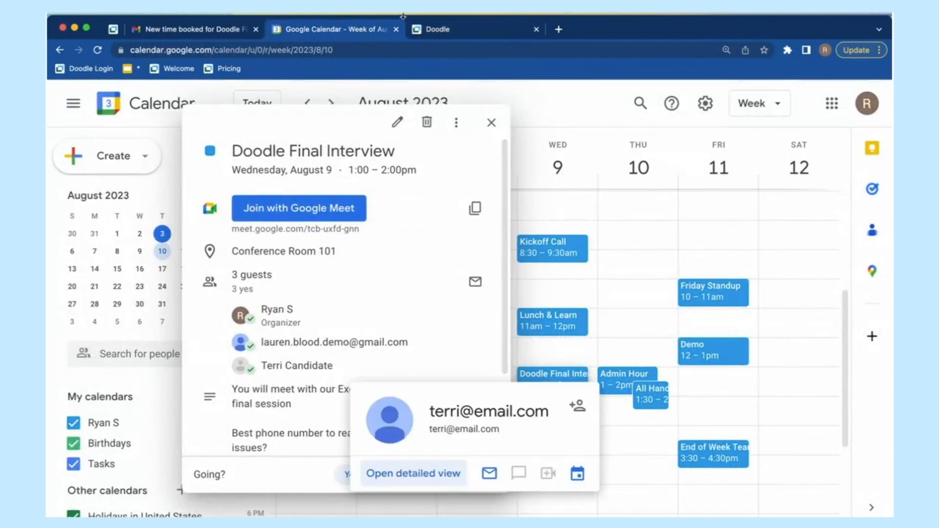
click(445, 31)
click(326, 317)
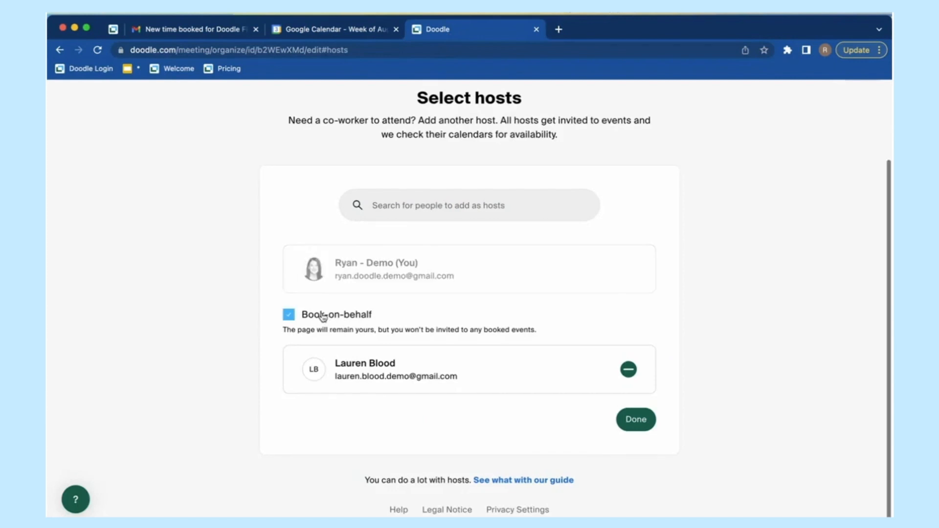
click(636, 425)
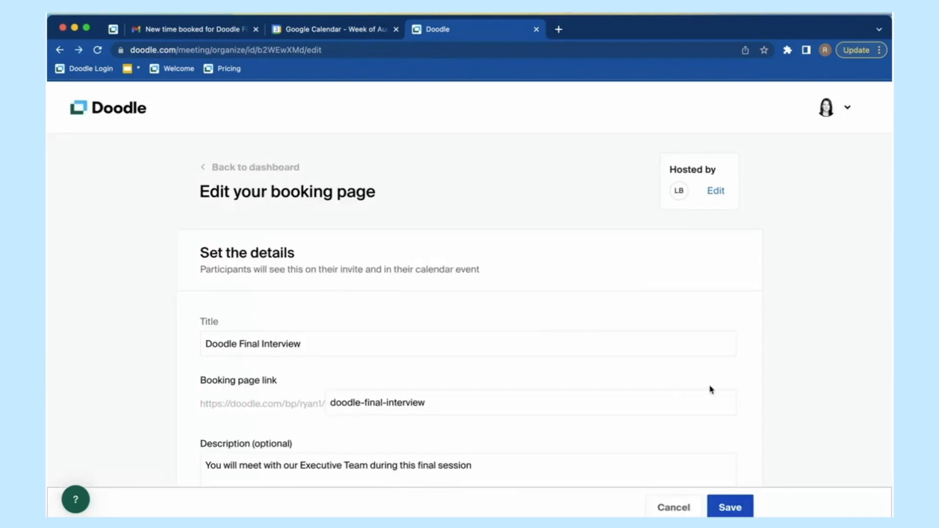
scroll(782, 369, down, 2)
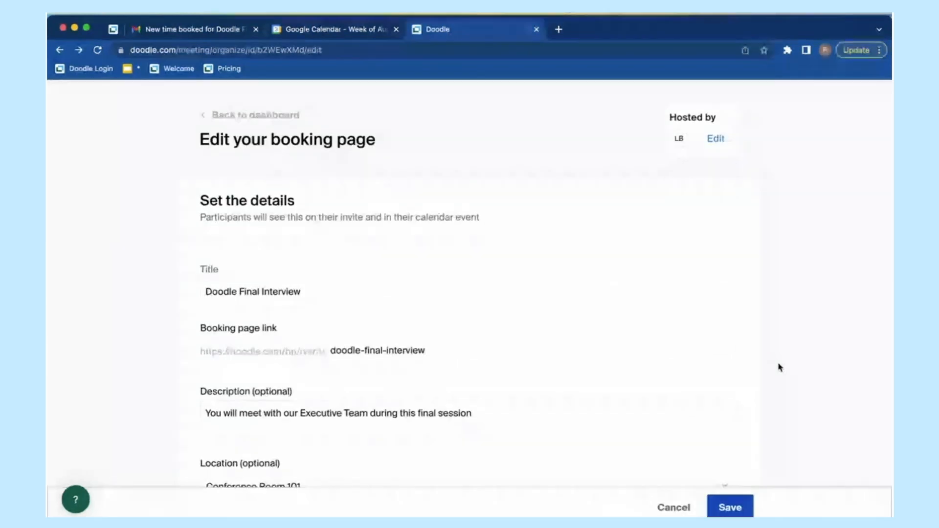
scroll(779, 367, down, 2)
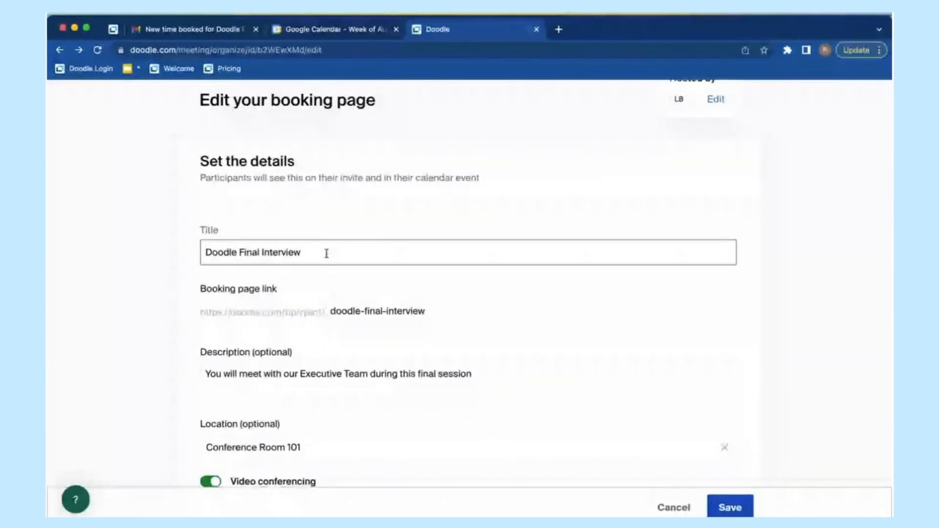
click(435, 314)
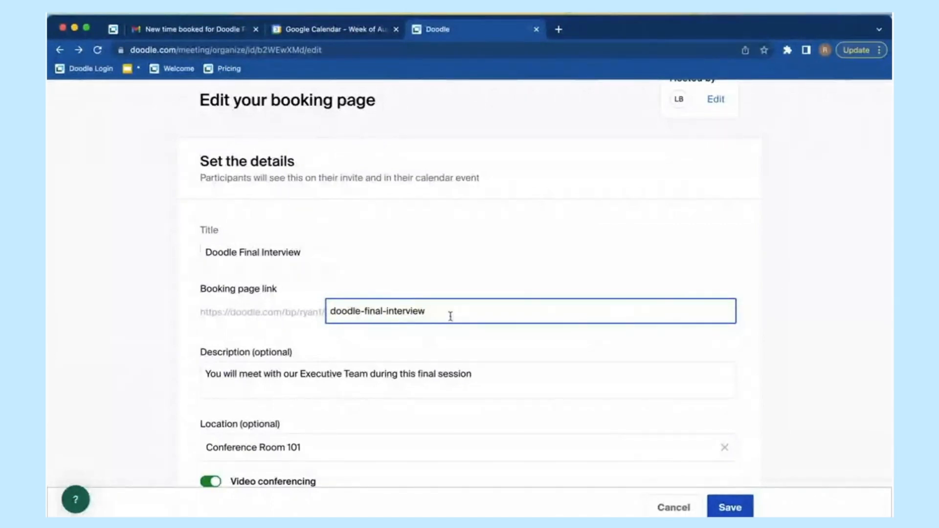
scroll(533, 320, down, 1)
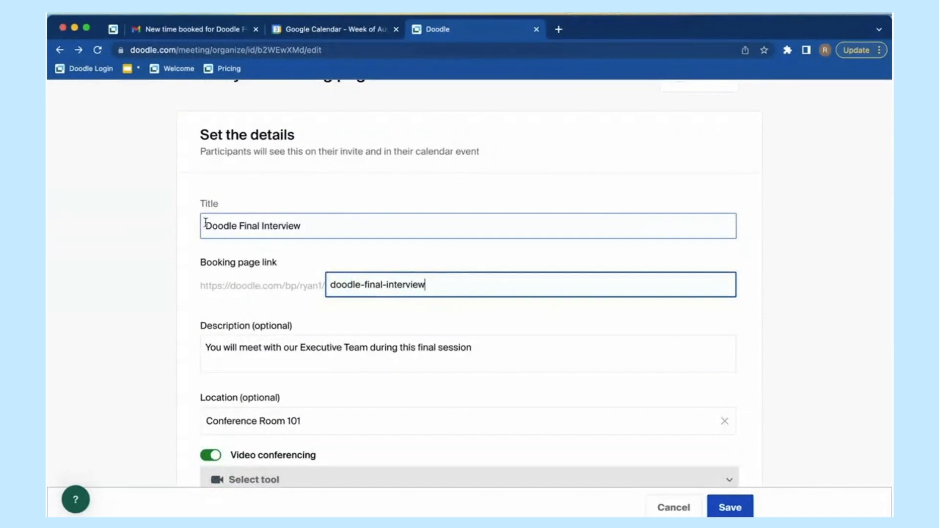
scroll(512, 346, down, 1)
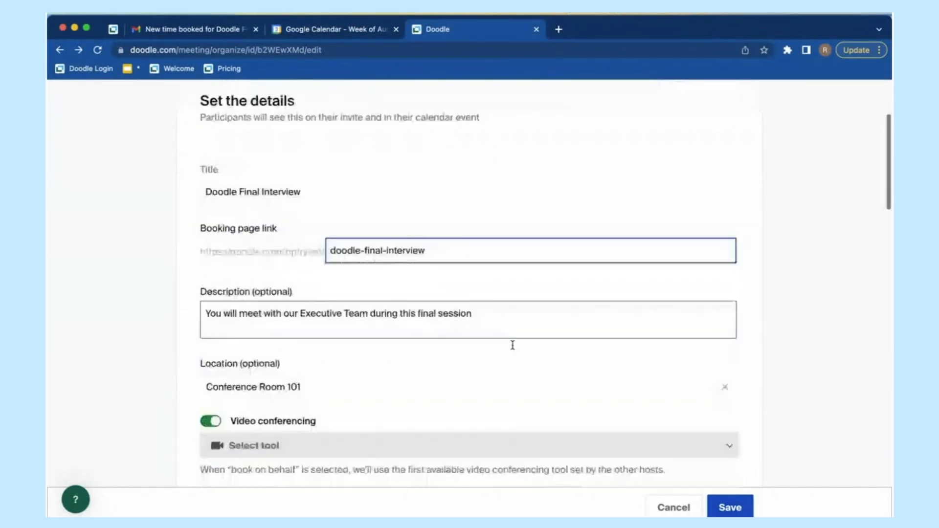
click(296, 296)
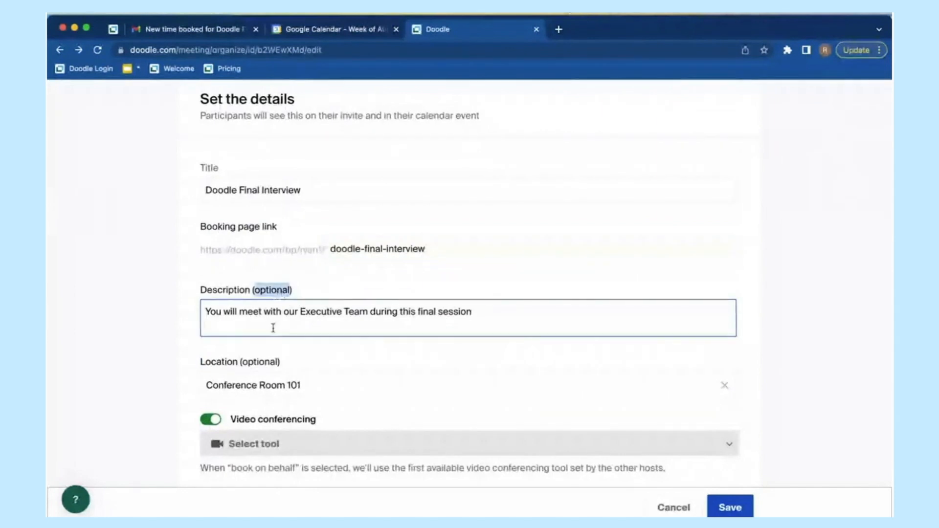
drag(205, 312, 474, 312)
click(488, 313)
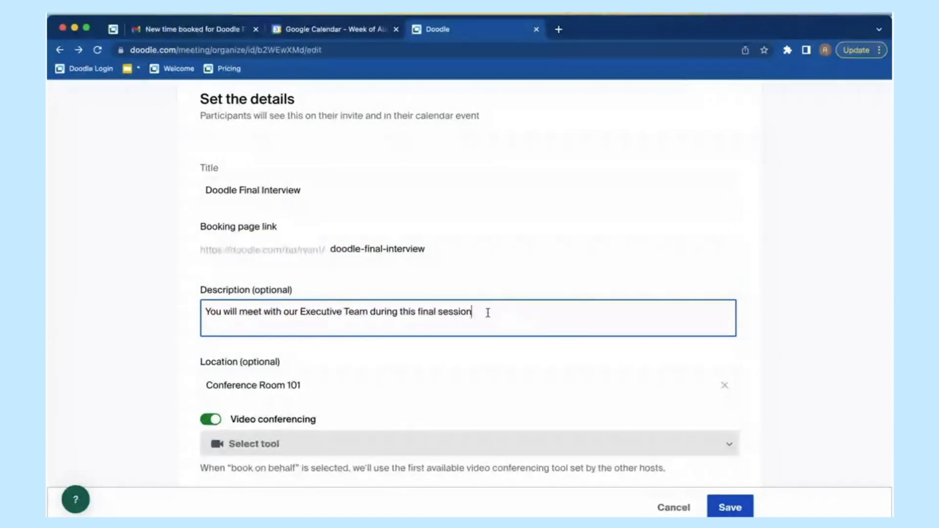
scroll(488, 313, down, 3)
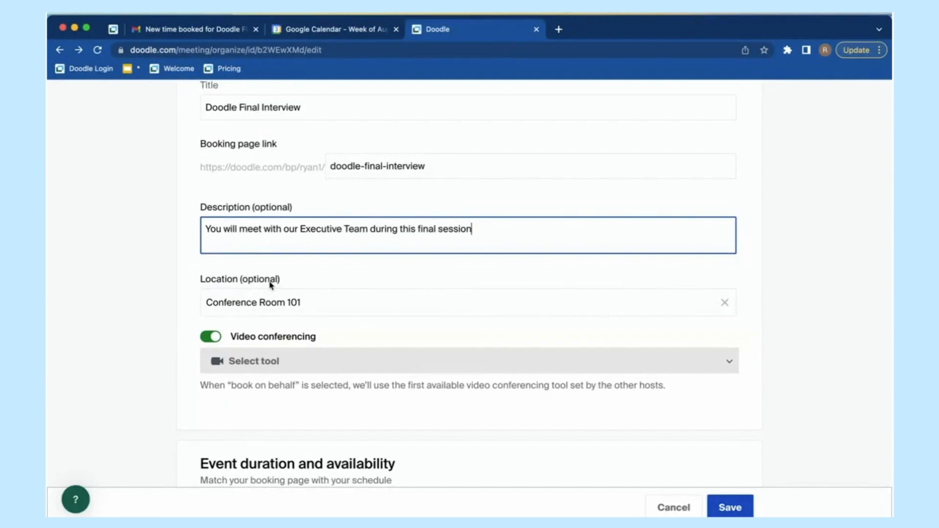
click(316, 304)
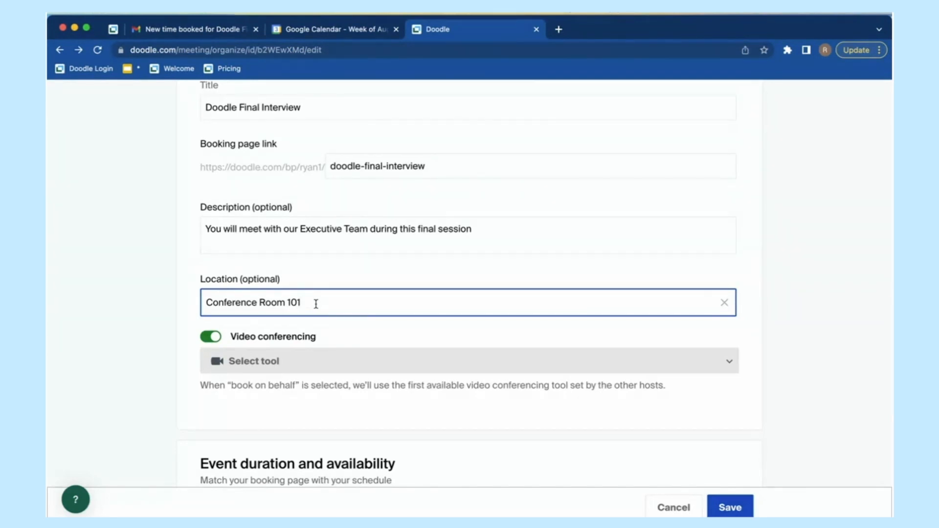
Step: Set the meeting location to Conference Room 101
click(211, 337)
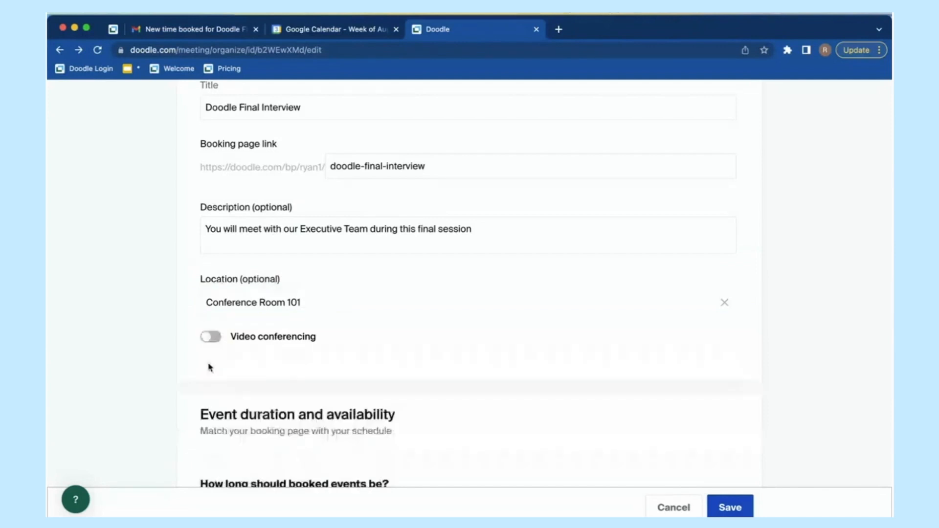
click(329, 300)
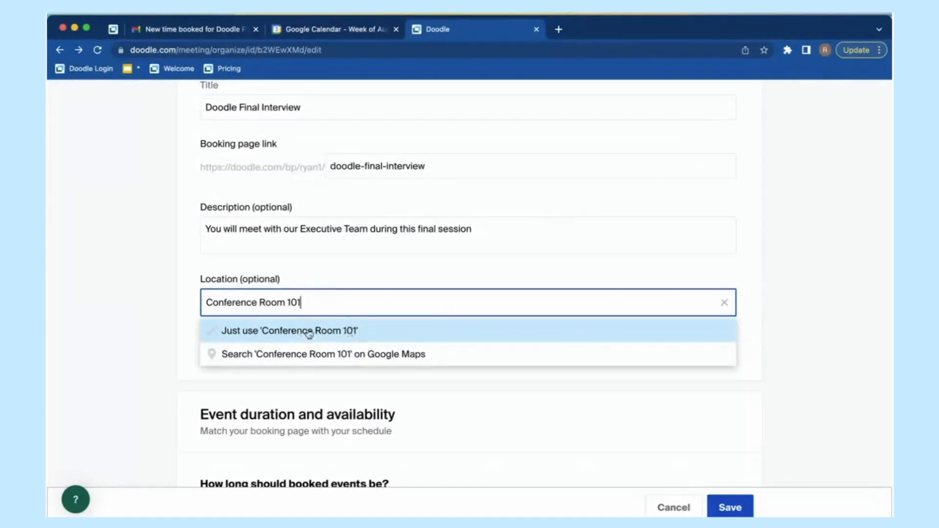
click(328, 331)
click(314, 304)
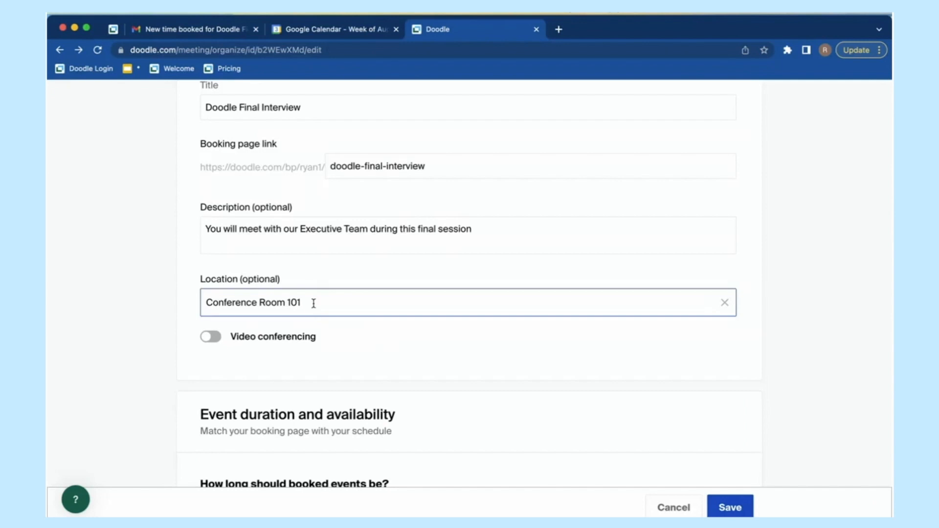
Step: Turn video conferencing back on and read its note about book-on-behalf tools
click(211, 337)
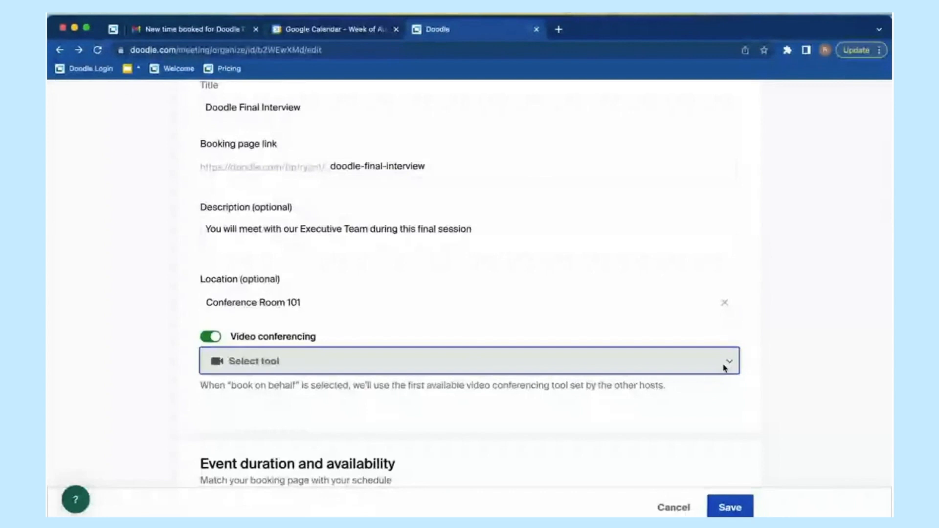
scroll(318, 350, down, 1)
drag(237, 355, 295, 358)
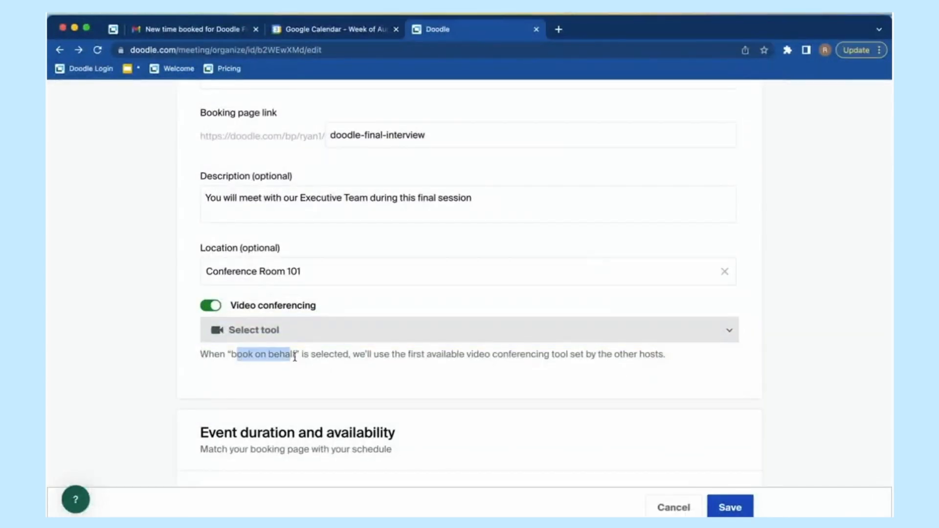
drag(353, 354, 629, 363)
scroll(629, 362, down, 1)
click(671, 347)
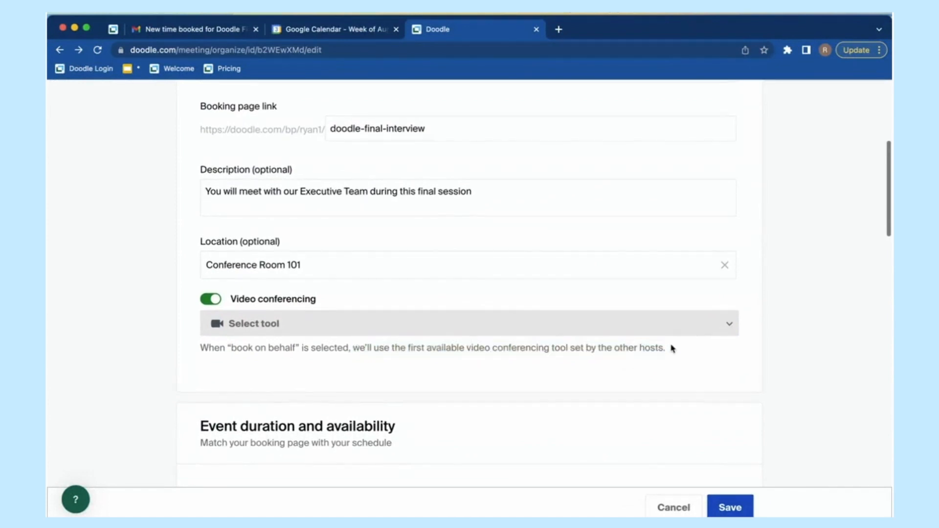
scroll(670, 348, up, 1)
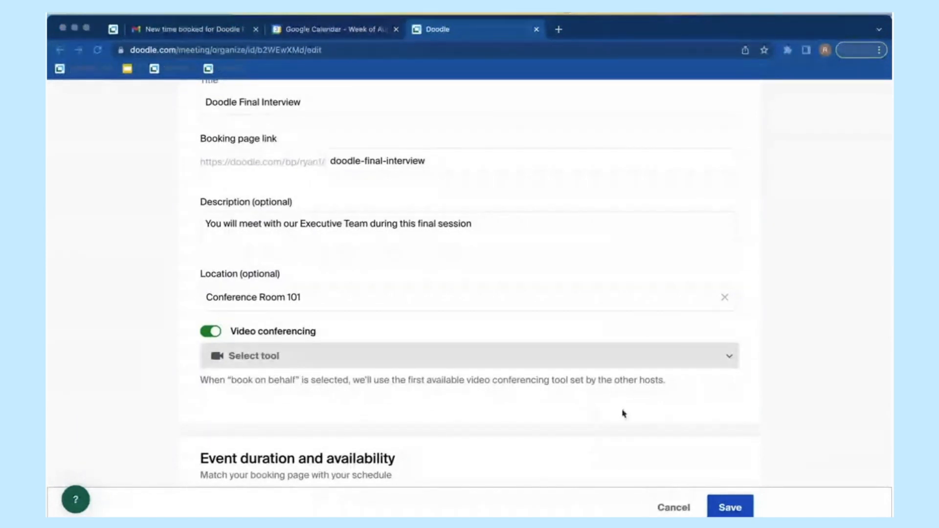
Step: Try a custom event duration, then set booked events back to 60 min
scroll(623, 414, down, 2)
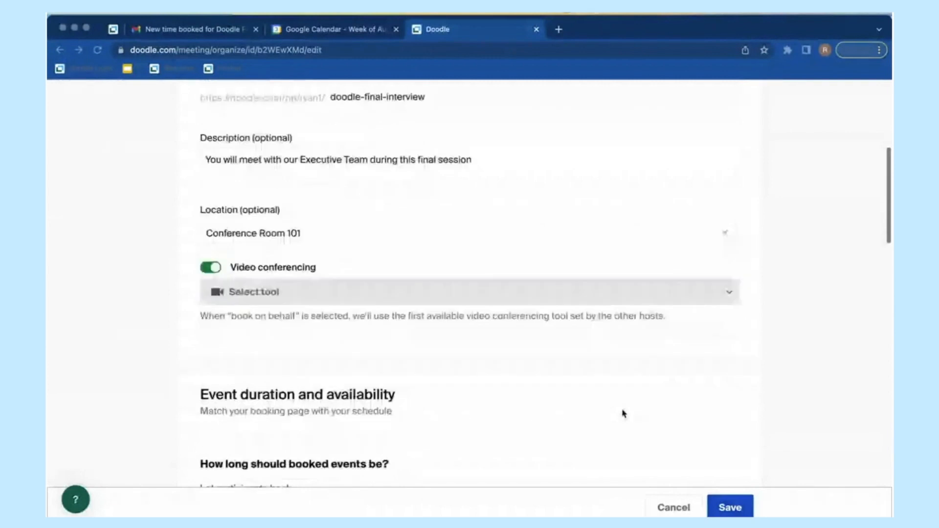
scroll(623, 413, down, 6)
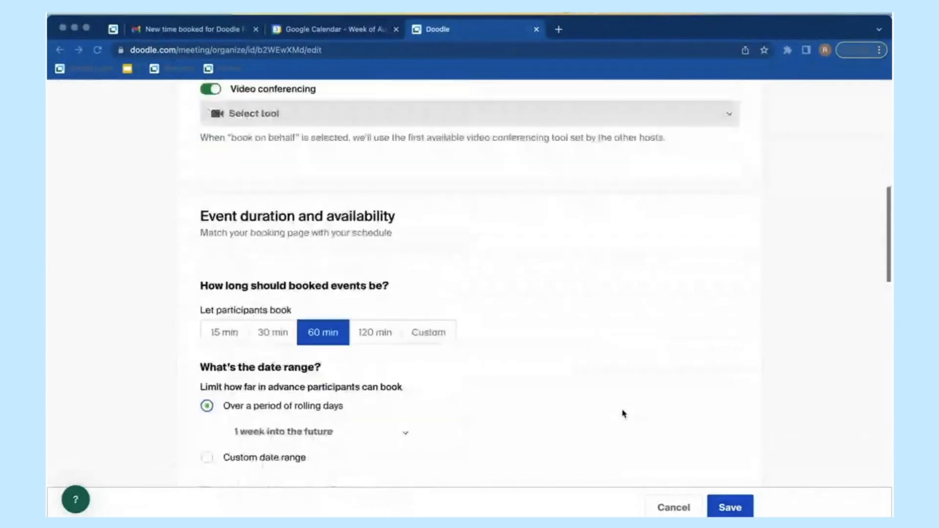
scroll(623, 414, down, 1)
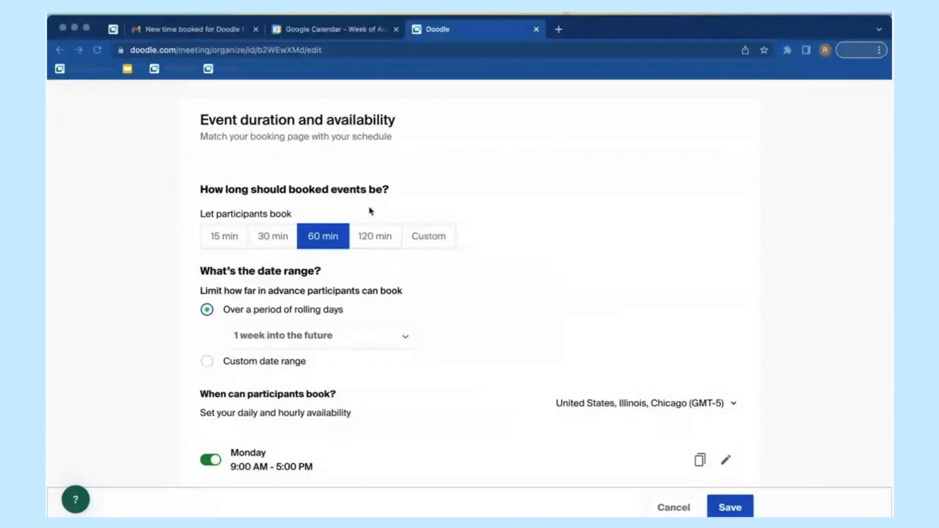
scroll(574, 240, down, 1)
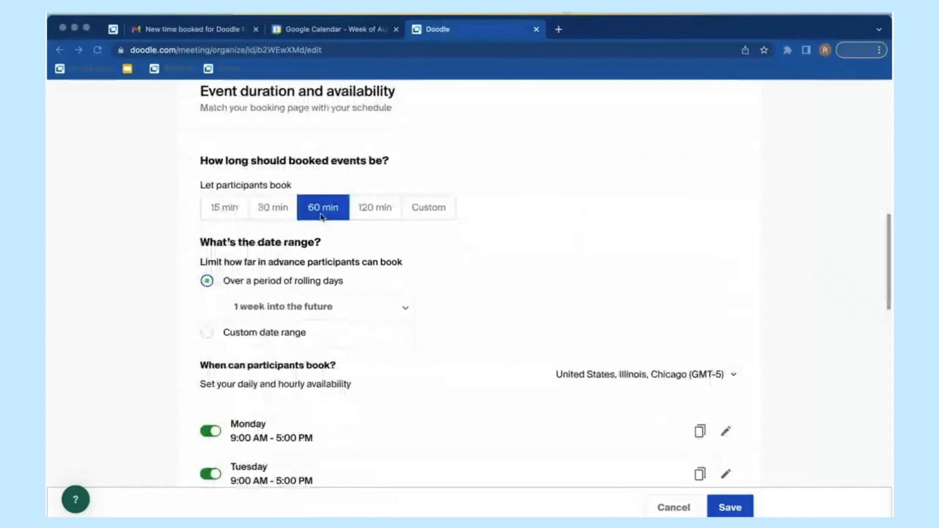
click(426, 211)
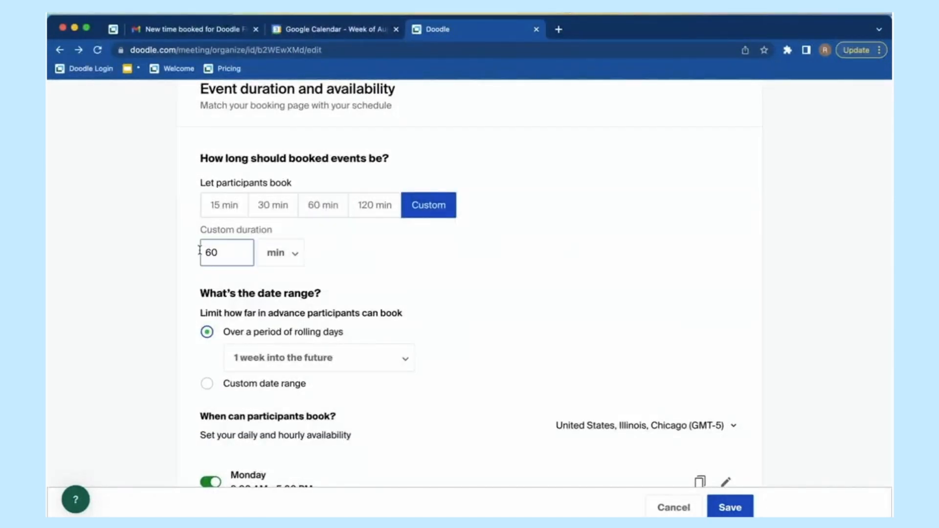
click(324, 211)
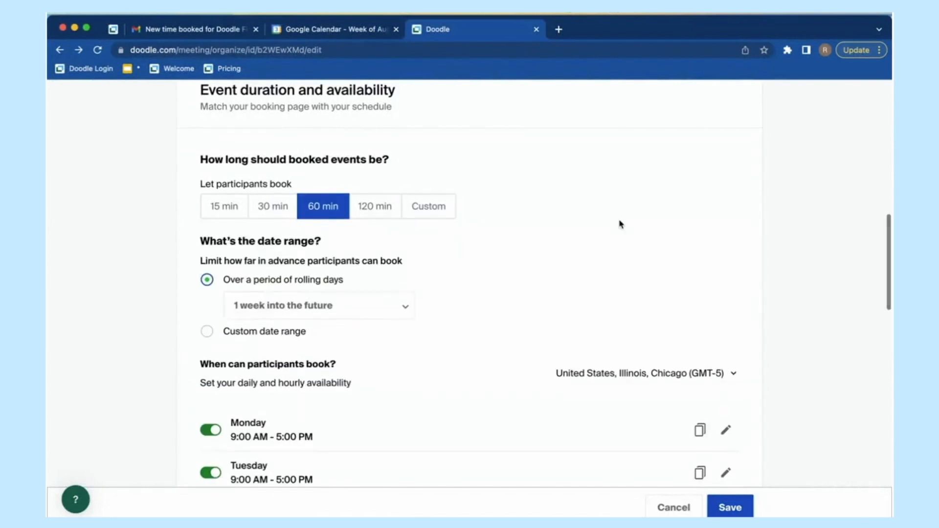
Step: Switch the bookable date range to Custom date range
scroll(623, 243, down, 2)
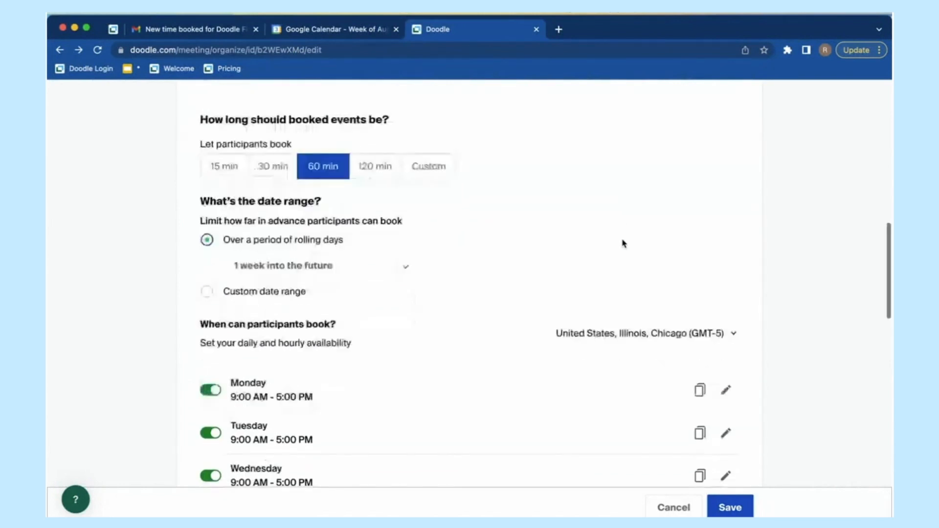
drag(201, 185, 340, 189)
click(339, 189)
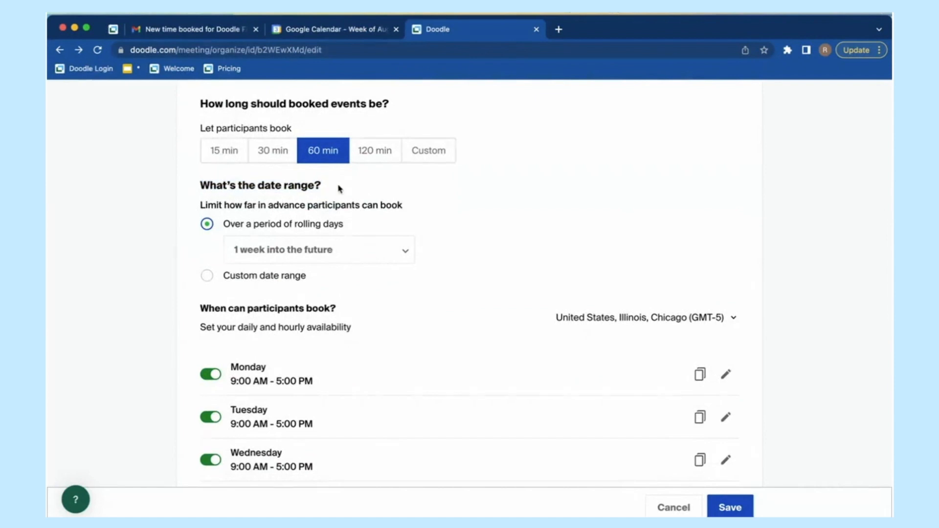
click(208, 276)
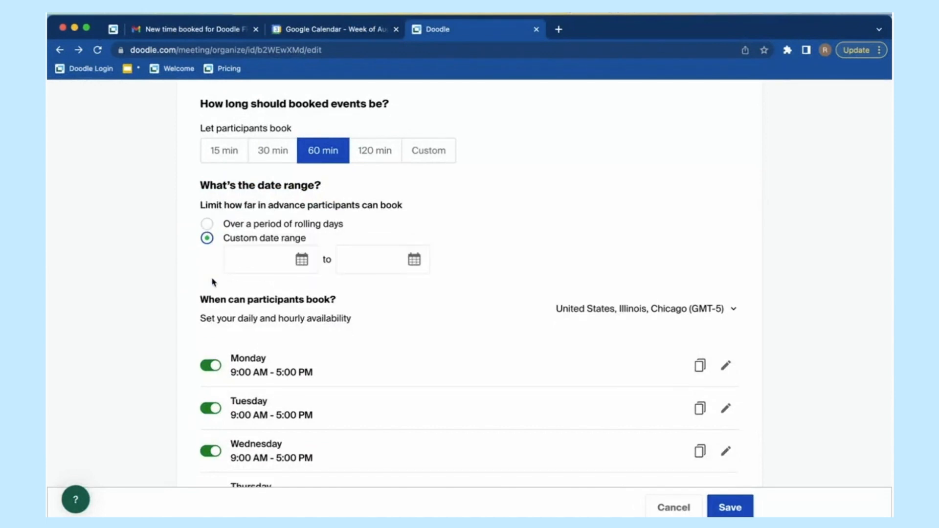
Step: Set the custom range start date to 3 August 2023 and open the end-date picker
click(302, 268)
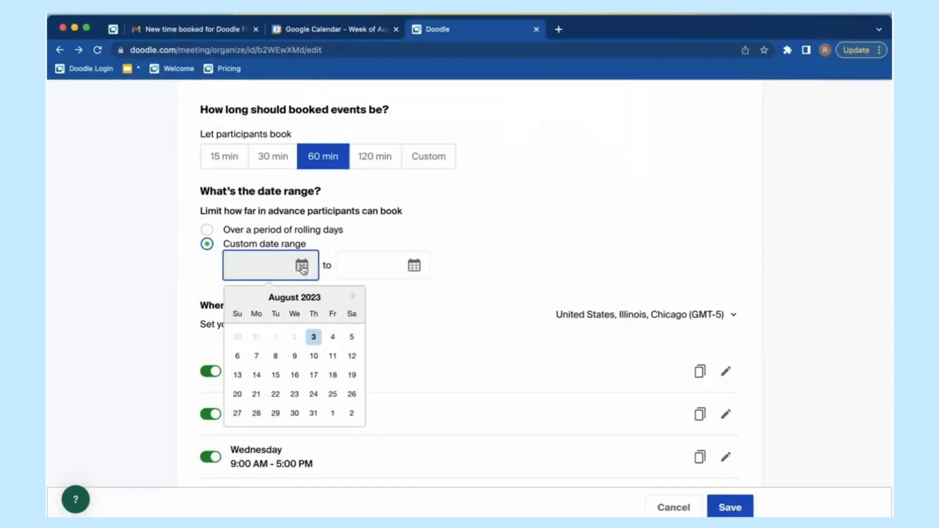
click(314, 338)
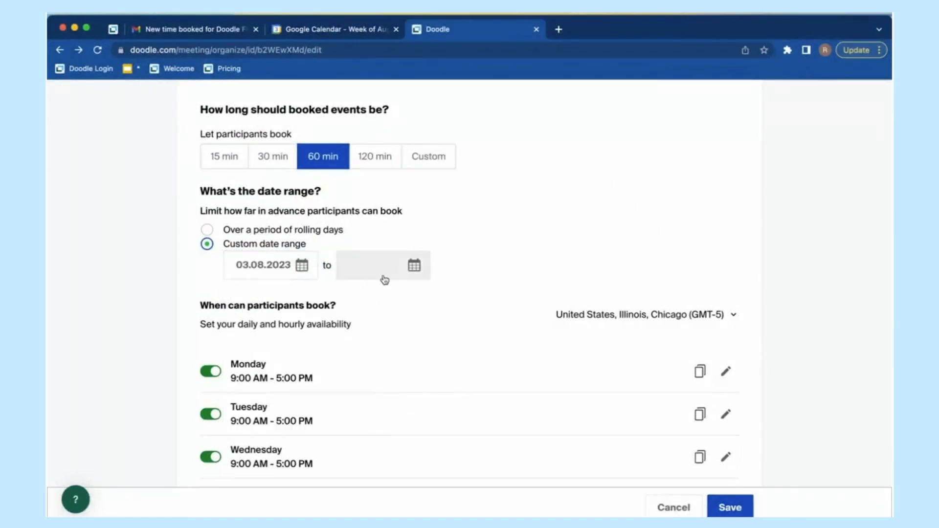
click(414, 270)
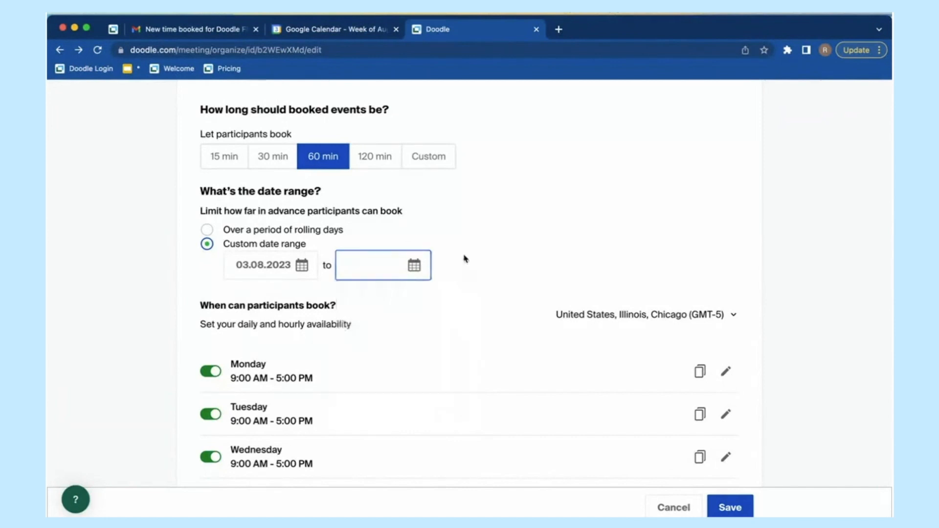
Step: Switch to a rolling booking period, trying 1 week before settling on 2 weeks into the future
click(284, 235)
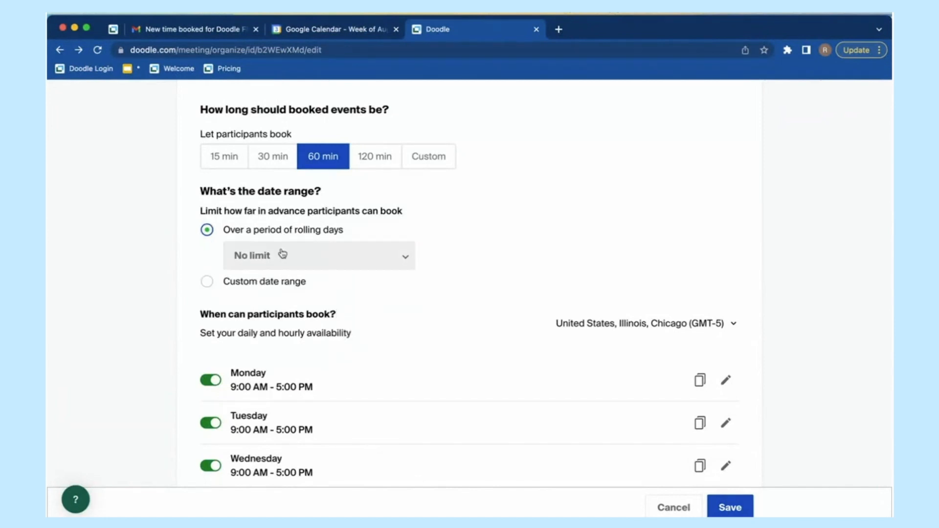
click(299, 262)
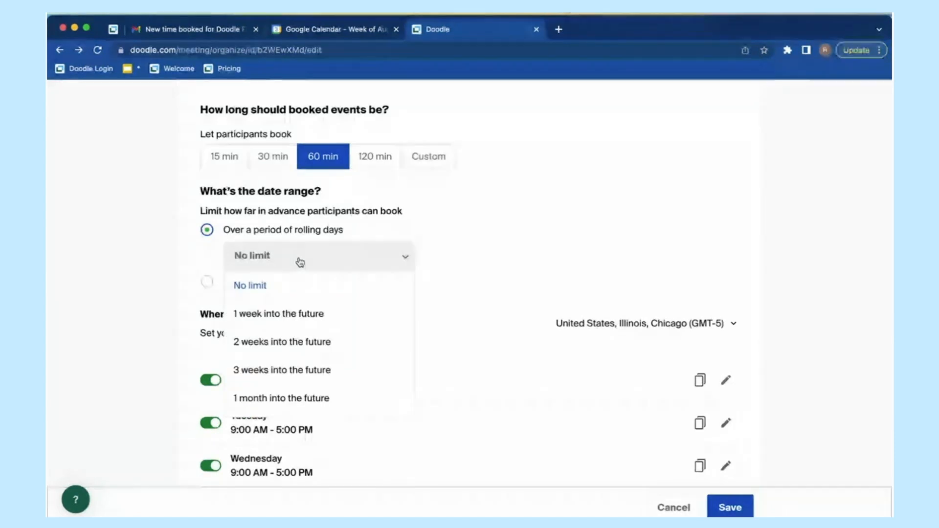
click(297, 317)
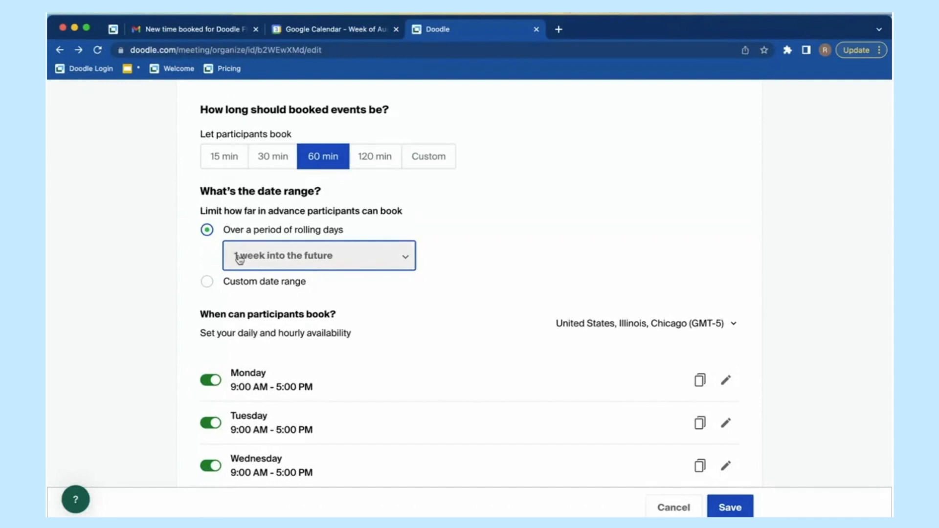
click(296, 260)
click(300, 342)
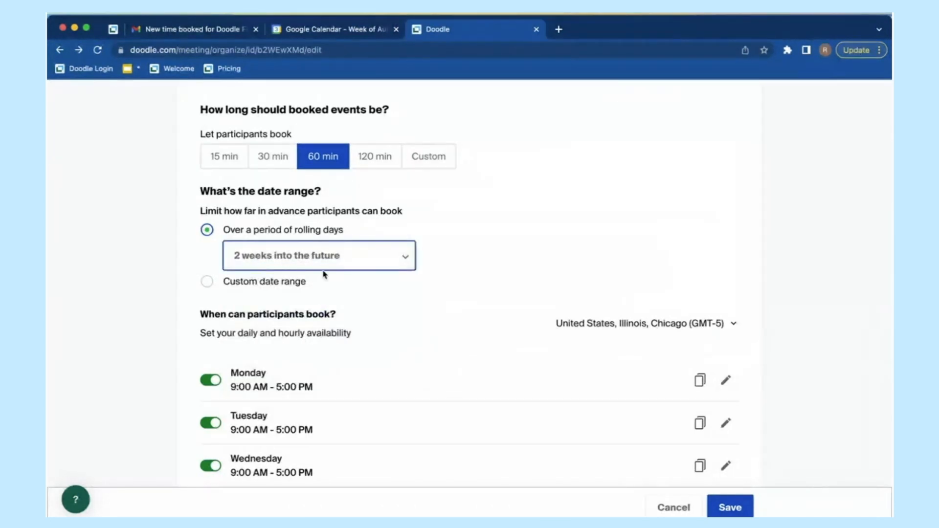
click(453, 260)
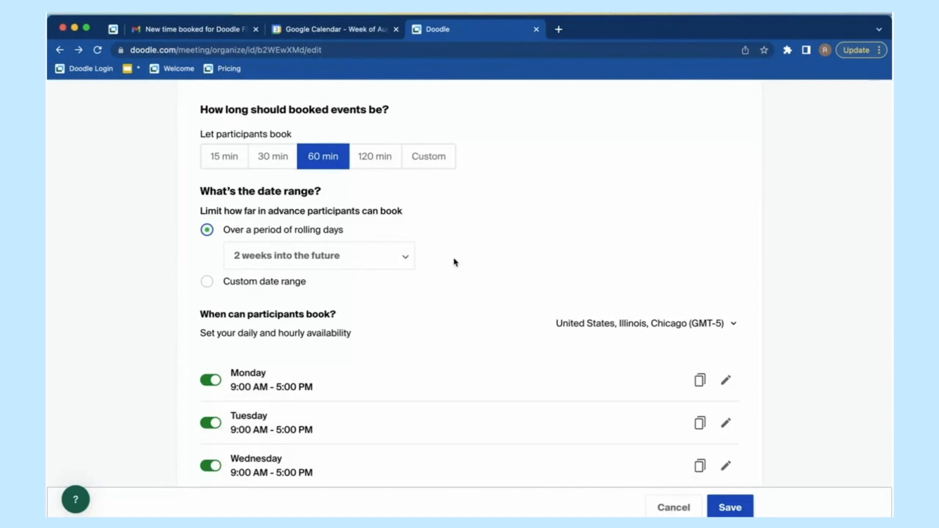
Step: Use a custom date range starting 28 August 2023 and ending 1 September 2023
click(284, 283)
click(298, 274)
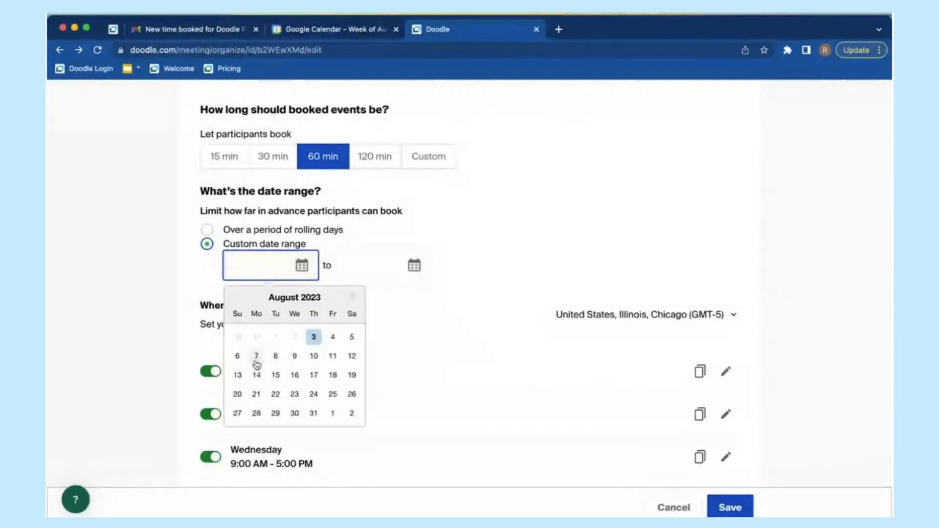
click(256, 414)
click(414, 268)
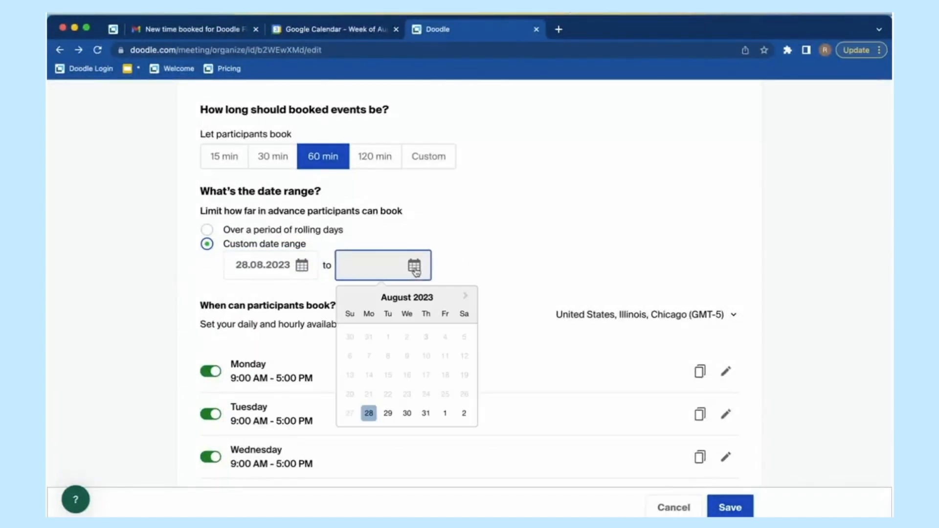
click(445, 414)
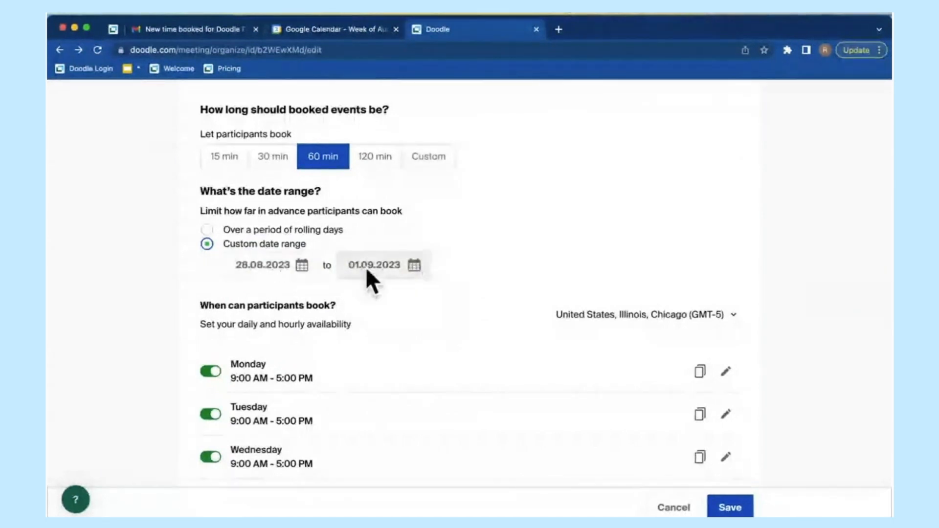
scroll(539, 270, down, 1)
scroll(538, 270, down, 1)
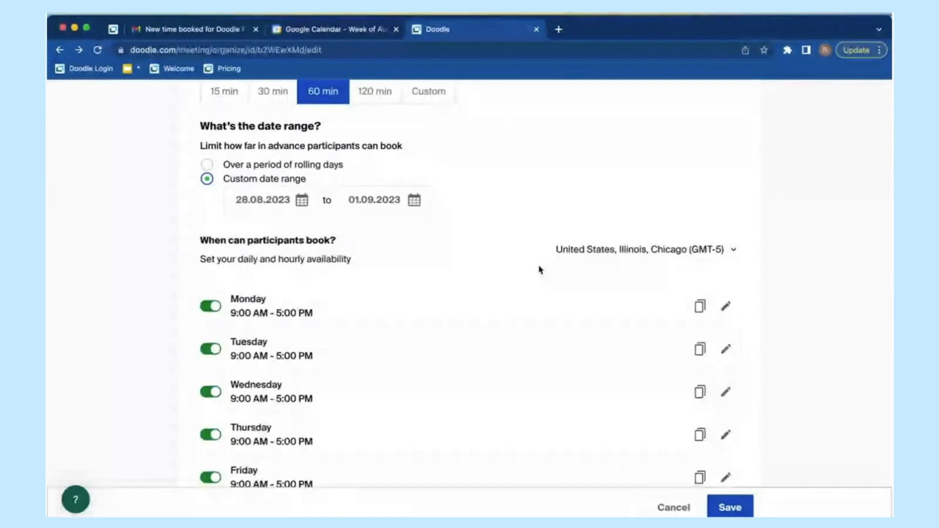
Step: Scroll down to the weekly hours and edit Monday's 9:00 AM–5:00 PM row
scroll(815, 320, down, 1)
scroll(815, 319, down, 2)
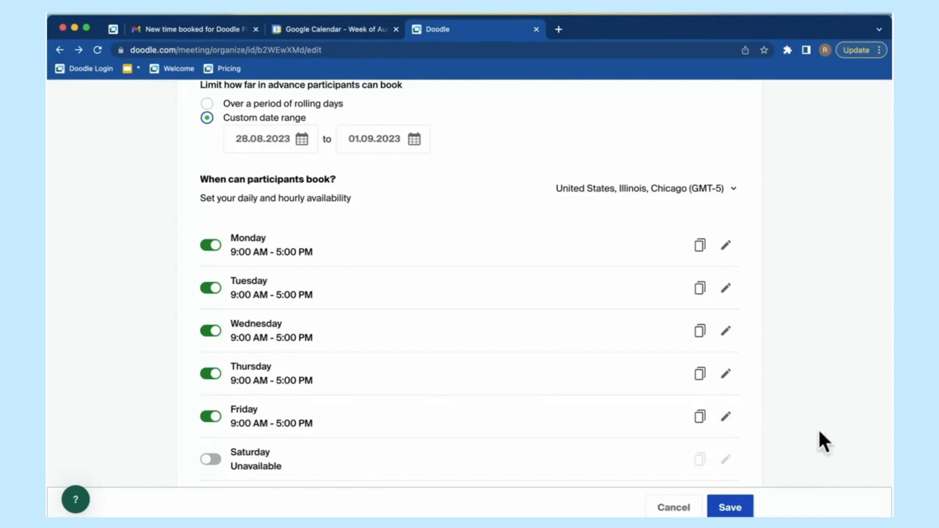
scroll(817, 430, down, 1)
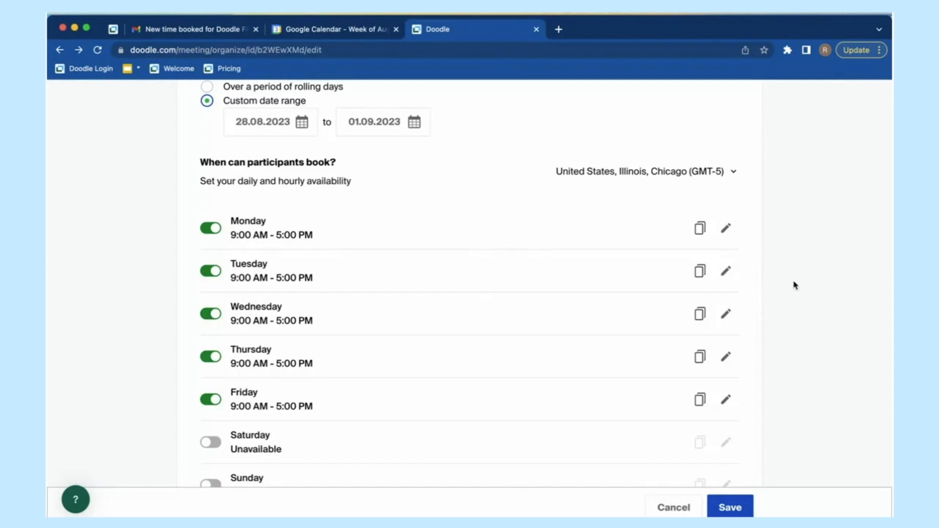
click(726, 230)
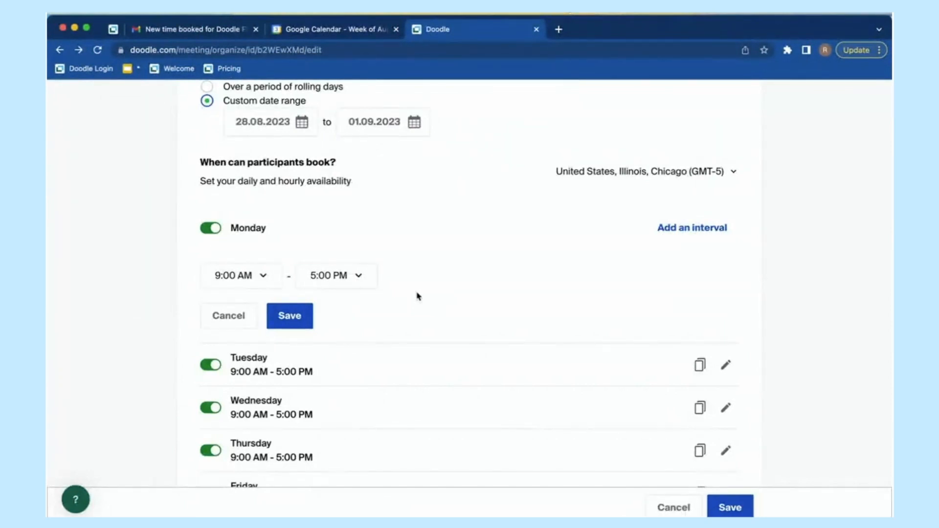
Step: Change Monday's start time to 10:30 AM and save it
click(260, 277)
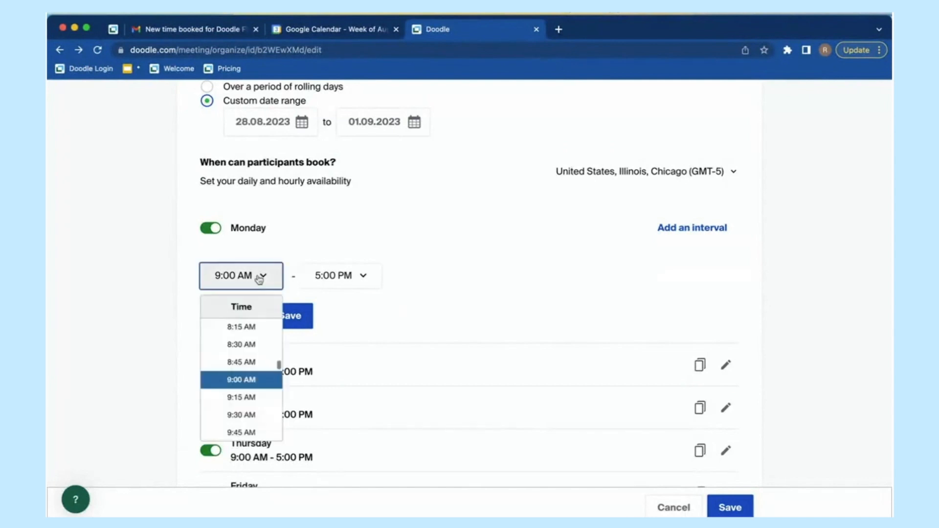
scroll(249, 389, down, 3)
click(250, 385)
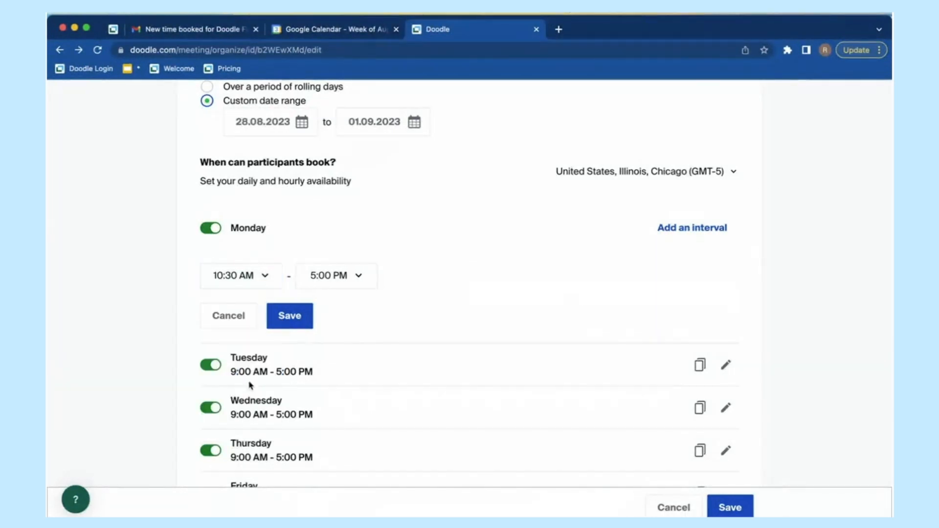
click(302, 320)
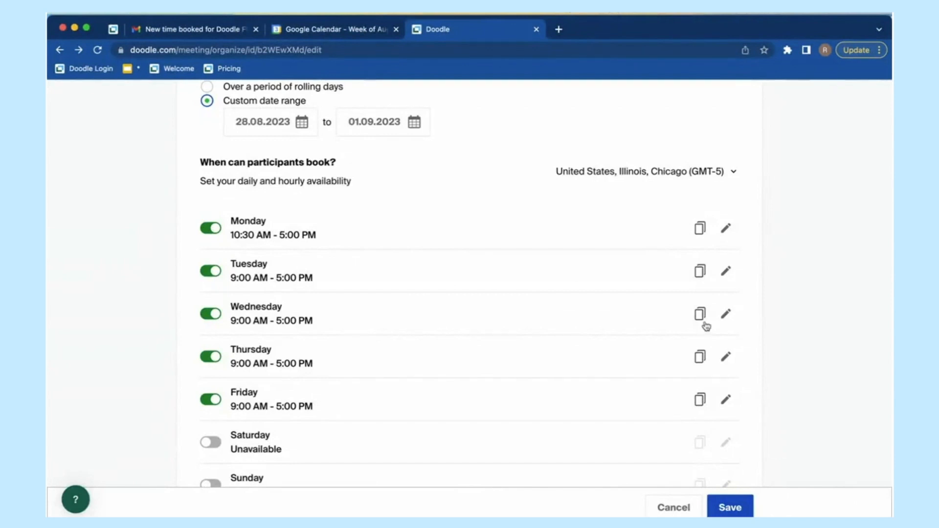
Step: Extend Wednesday's end time to 7:00 PM and save it
click(727, 314)
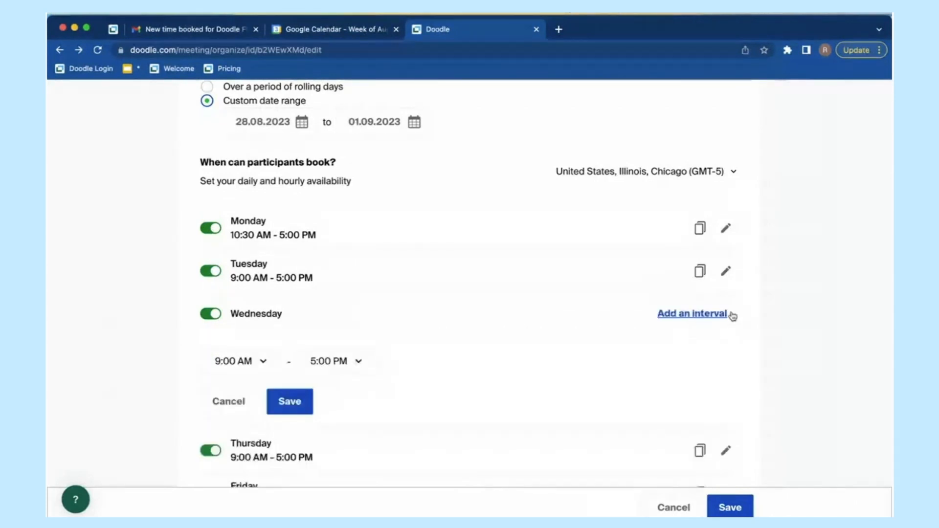
click(347, 365)
scroll(341, 318, down, 5)
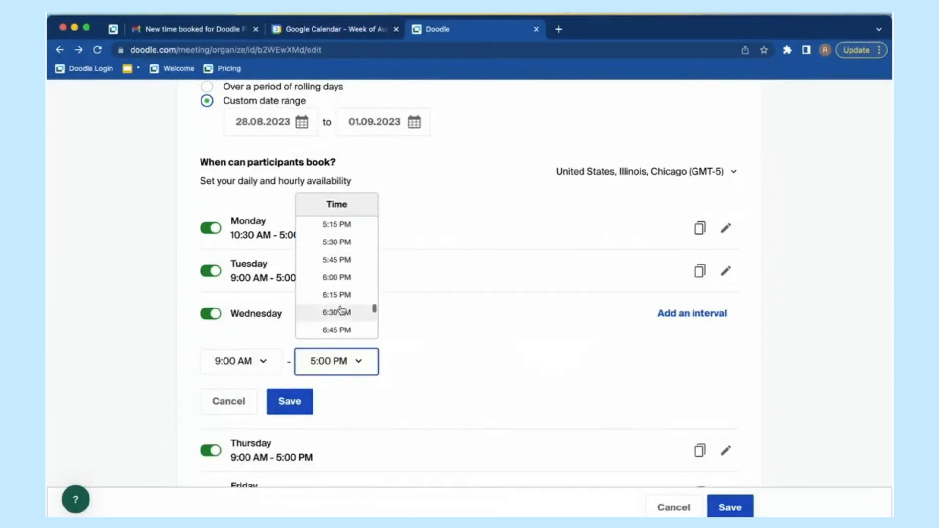
click(341, 308)
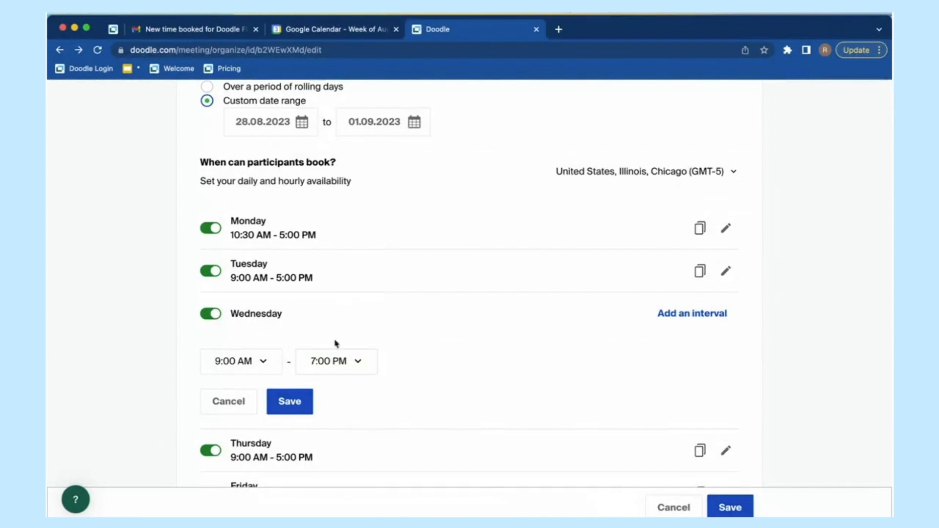
click(298, 408)
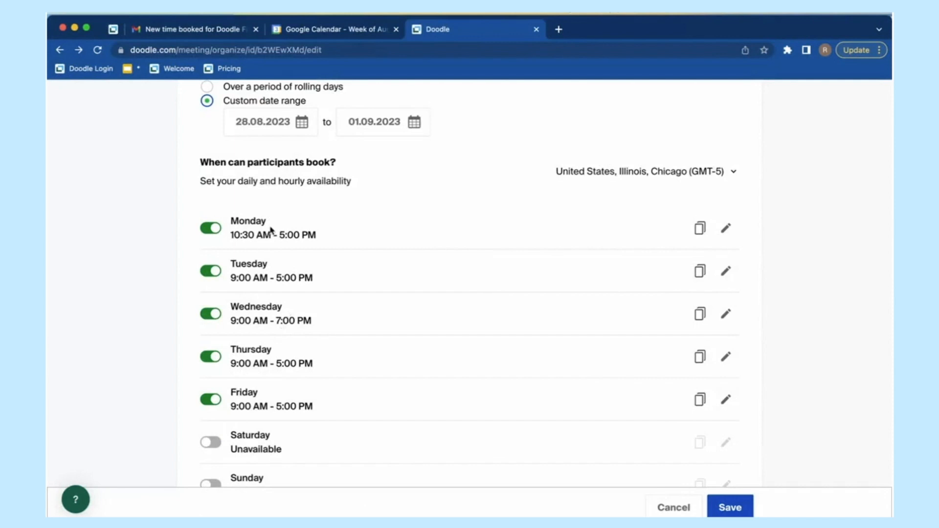
scroll(224, 394, down, 2)
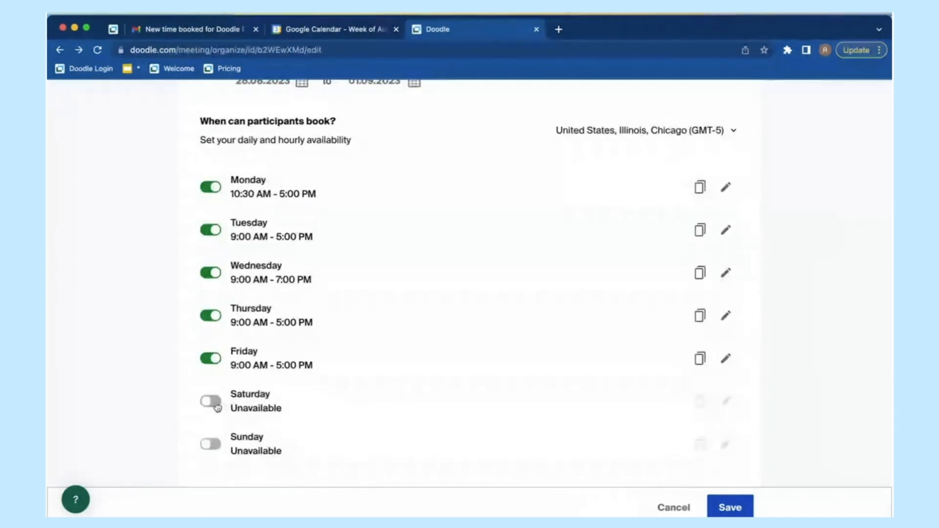
scroll(209, 405, up, 1)
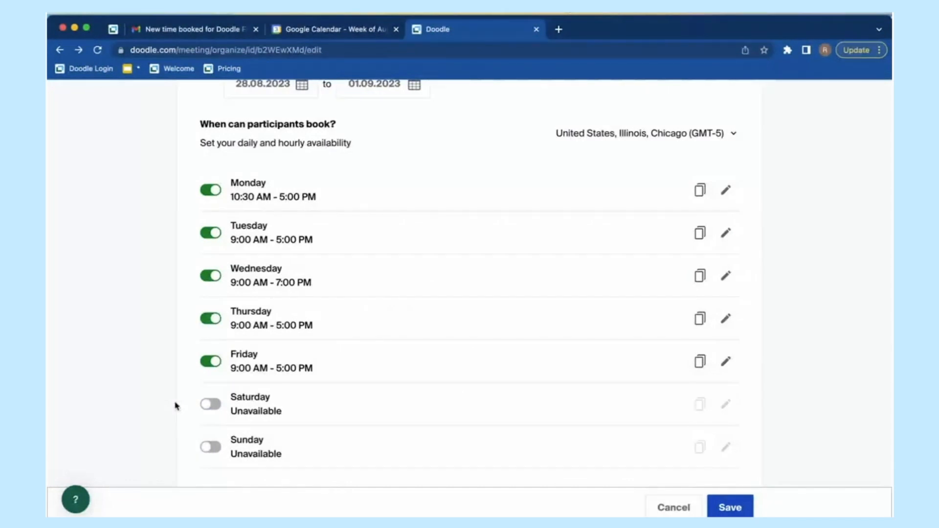
scroll(176, 406, up, 1)
scroll(176, 406, down, 1)
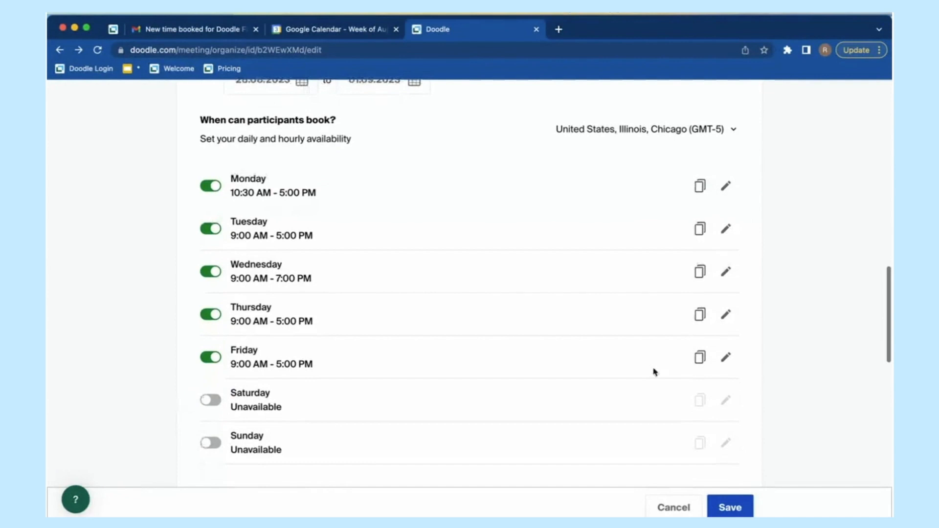
scroll(347, 344, down, 1)
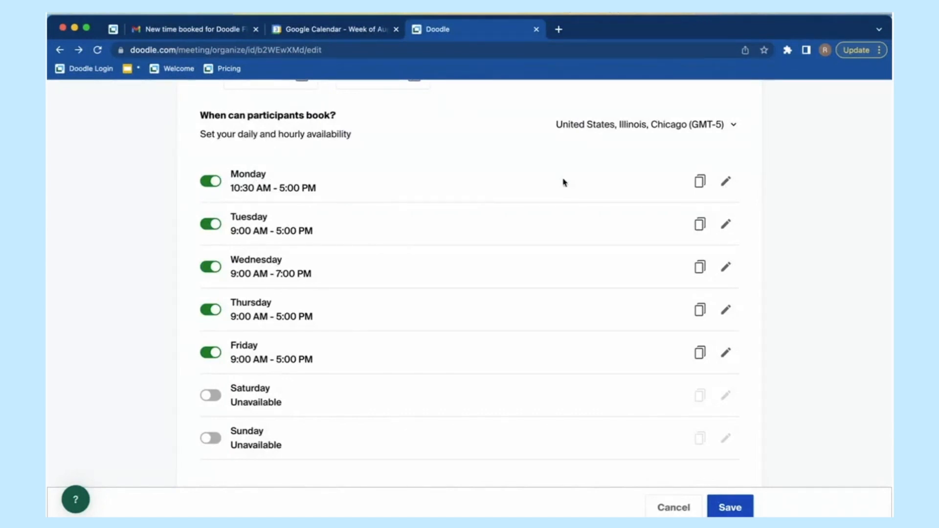
scroll(799, 331, down, 3)
scroll(799, 331, down, 2)
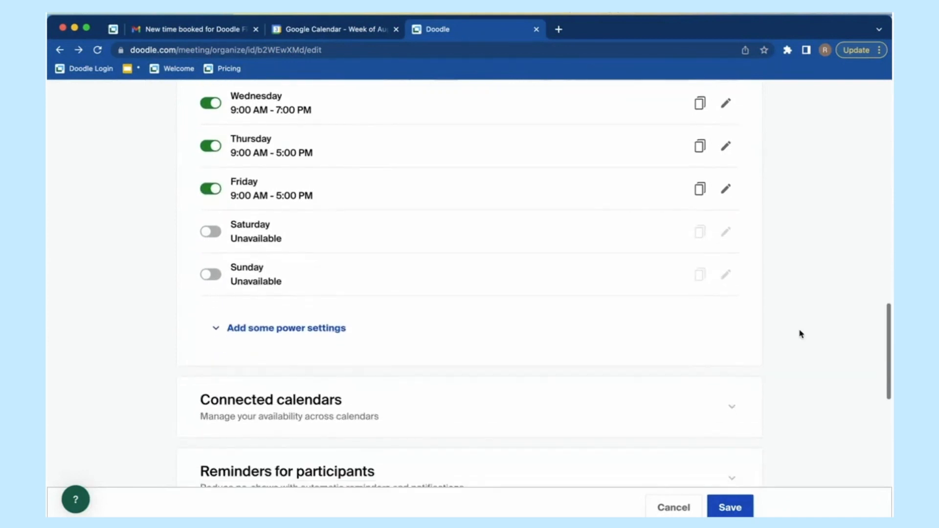
Step: Reveal the extra power settings and set booking intervals to 15 Minutes
click(318, 330)
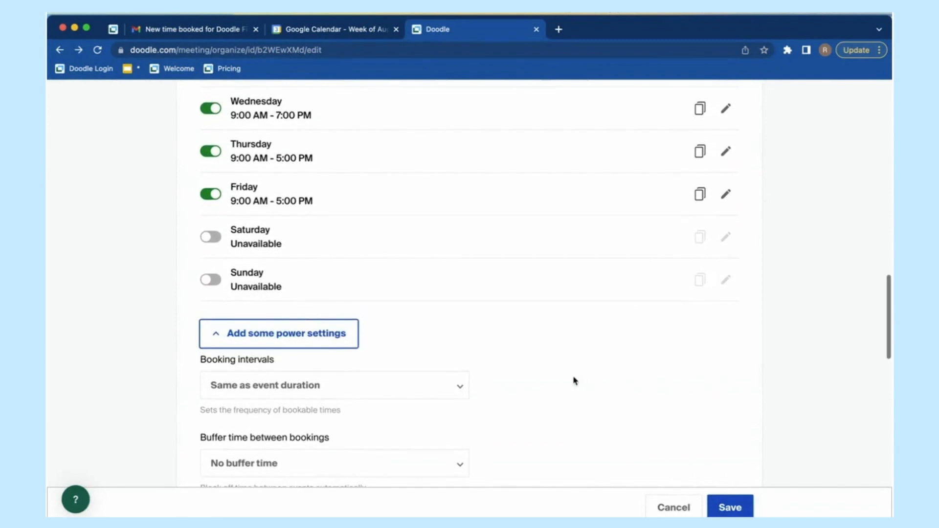
scroll(558, 384, down, 1)
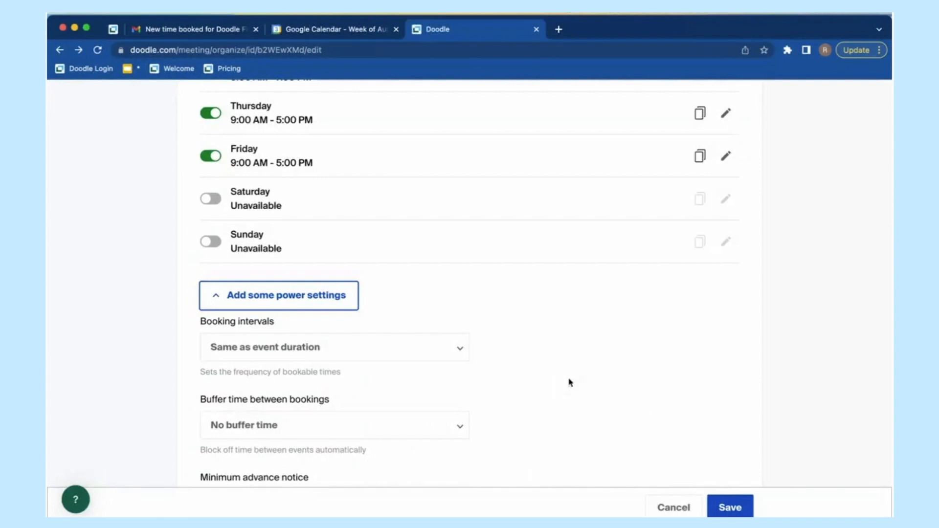
scroll(570, 383, down, 2)
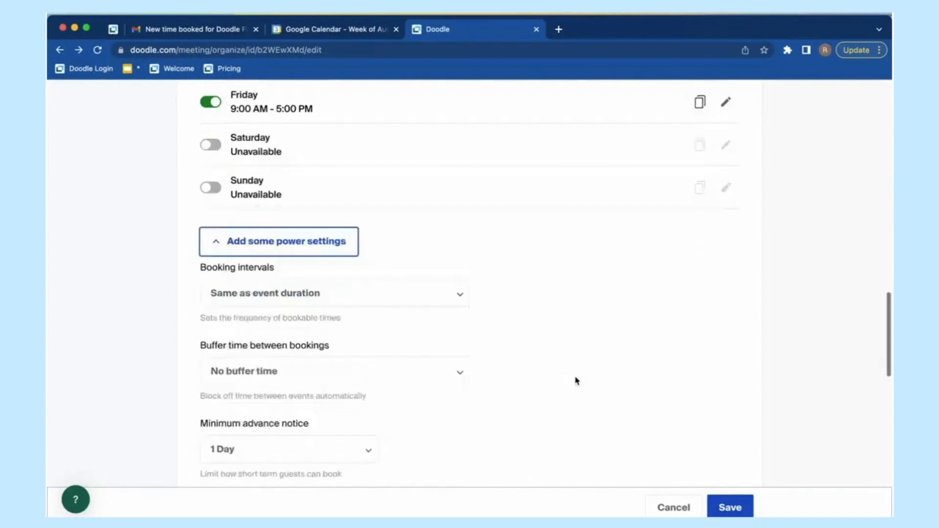
click(449, 300)
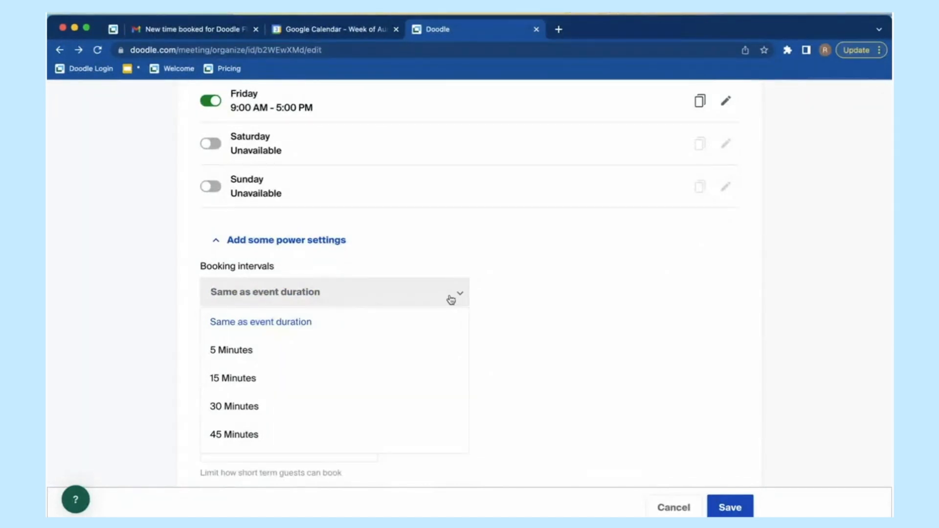
scroll(451, 299, down, 1)
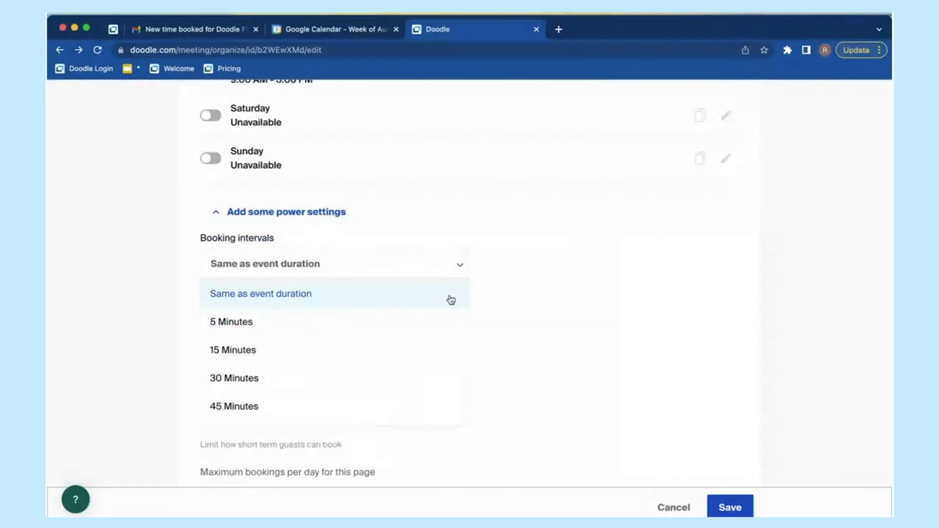
scroll(413, 335, up, 1)
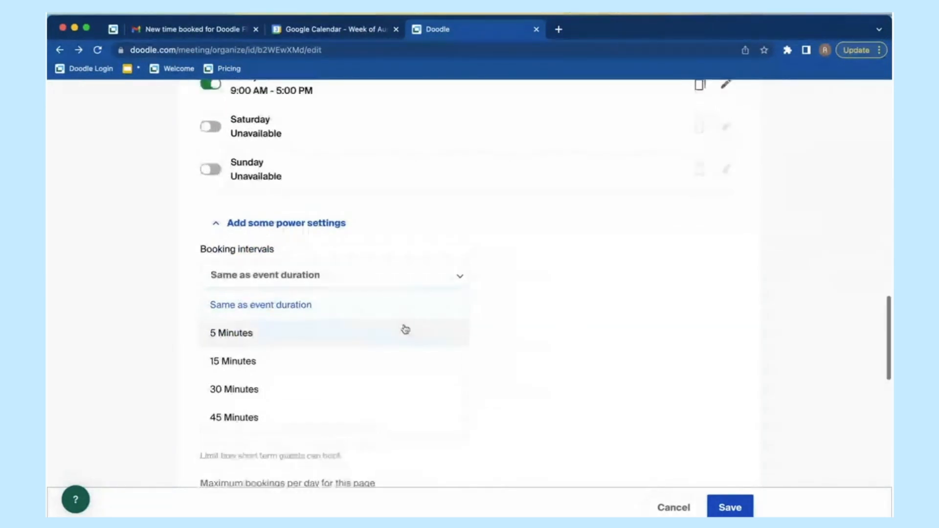
click(339, 355)
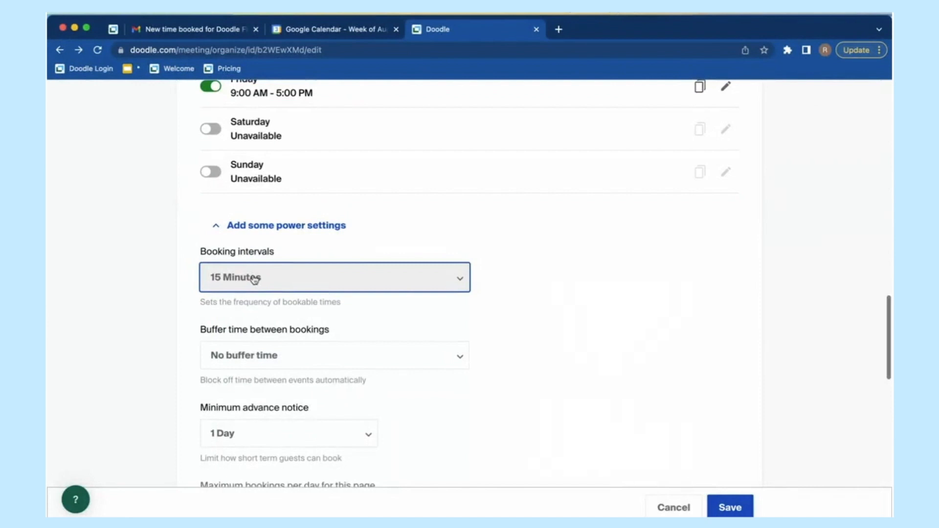
Step: Change booking intervals to 5 Minutes, then back to Same as event duration
scroll(247, 283, down, 1)
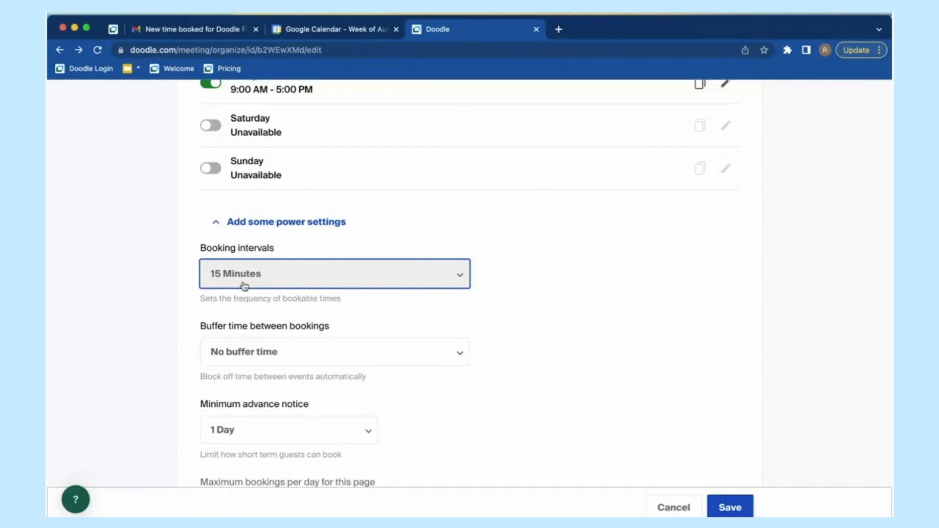
click(244, 286)
click(249, 329)
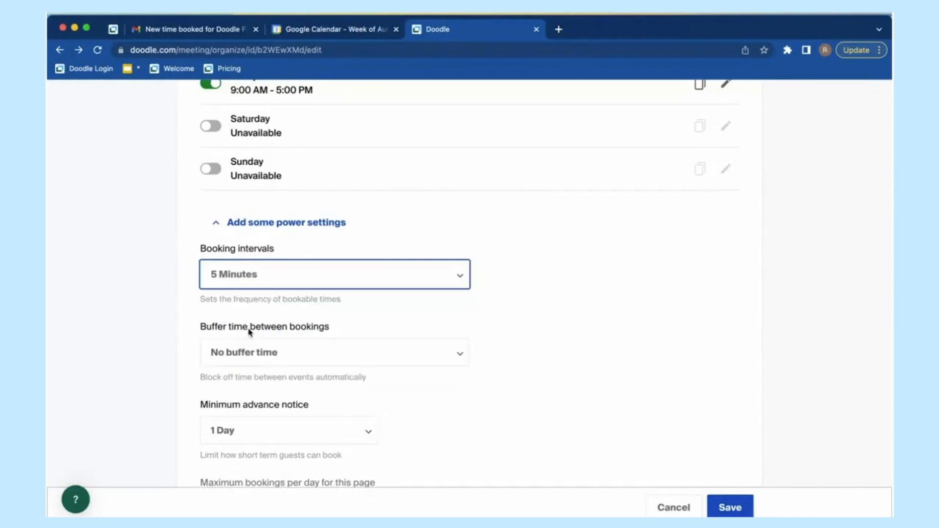
click(277, 279)
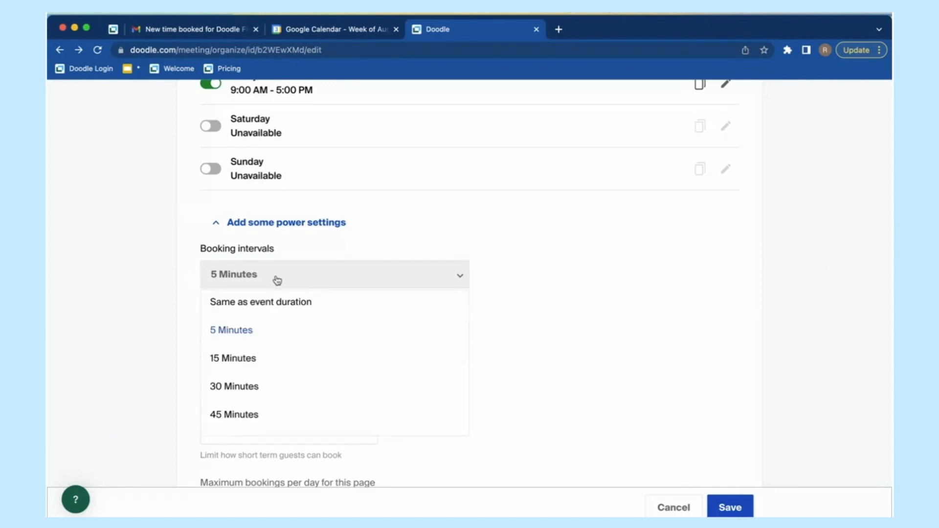
click(291, 309)
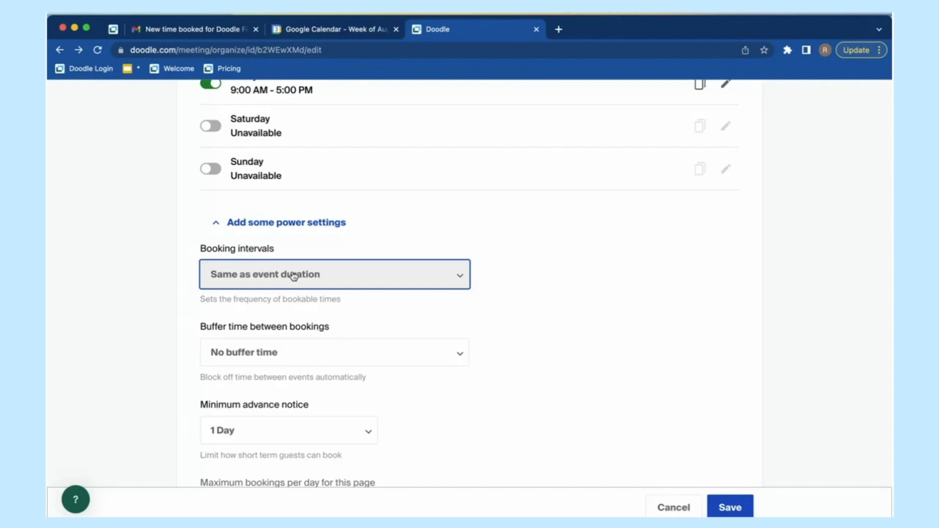
Step: Change Booking intervals from Same as event duration to 30 Minutes
click(213, 279)
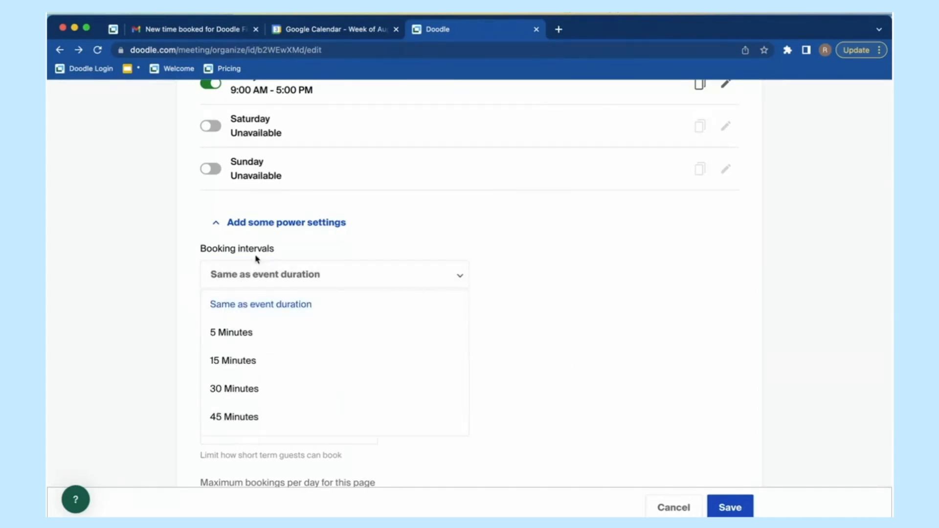
click(248, 392)
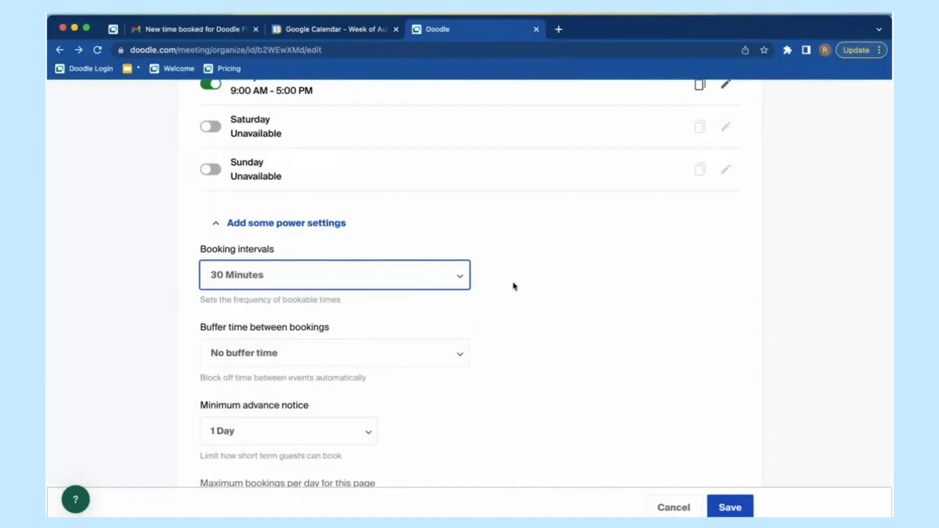
scroll(513, 286, down, 3)
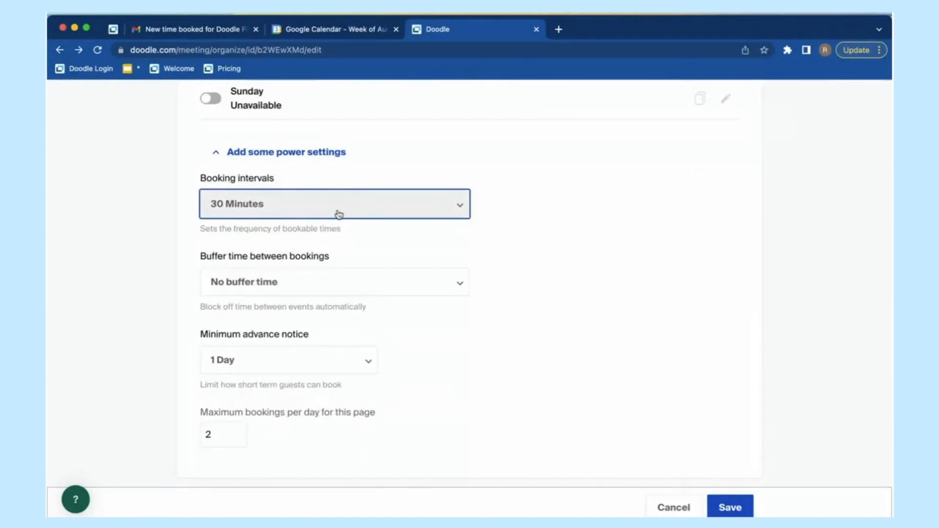
scroll(532, 255, down, 1)
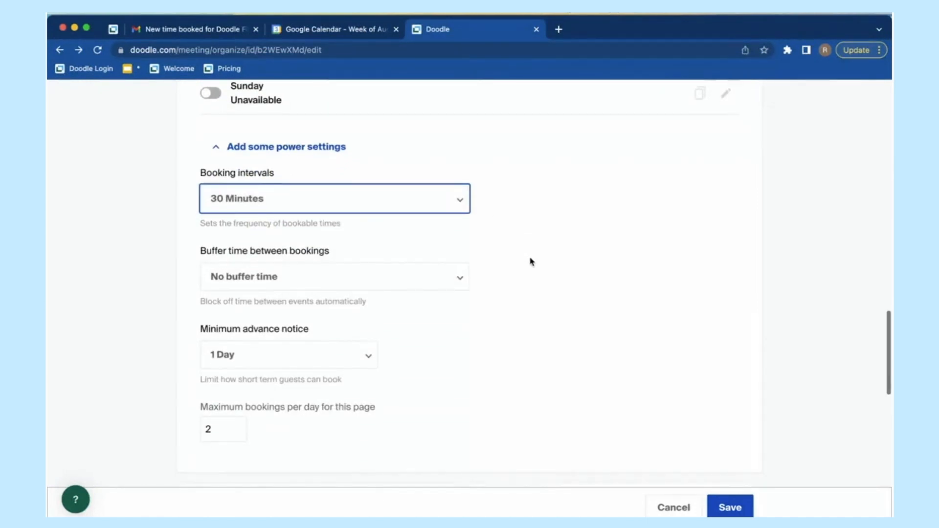
Step: Scroll further down the power settings and open the Buffer time dropdown
drag(187, 241, 350, 248)
click(352, 248)
scroll(524, 279, down, 1)
click(456, 258)
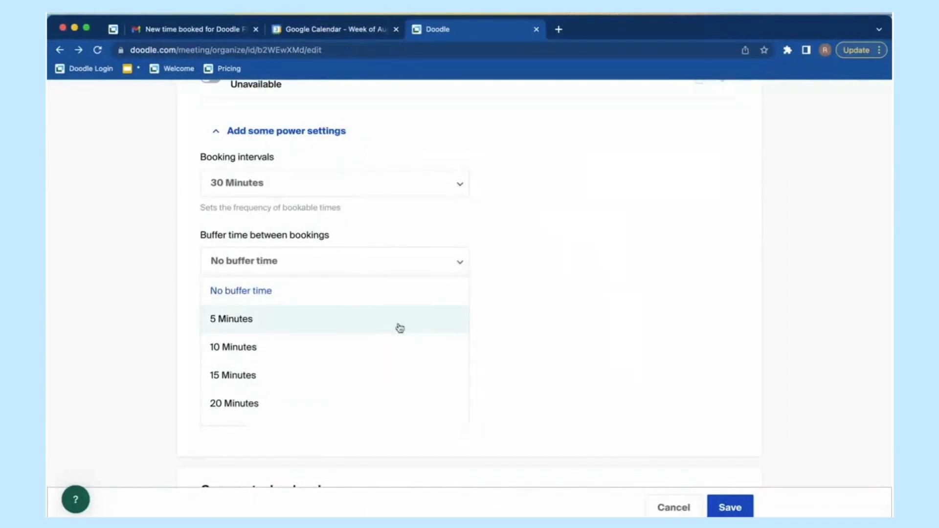
click(389, 370)
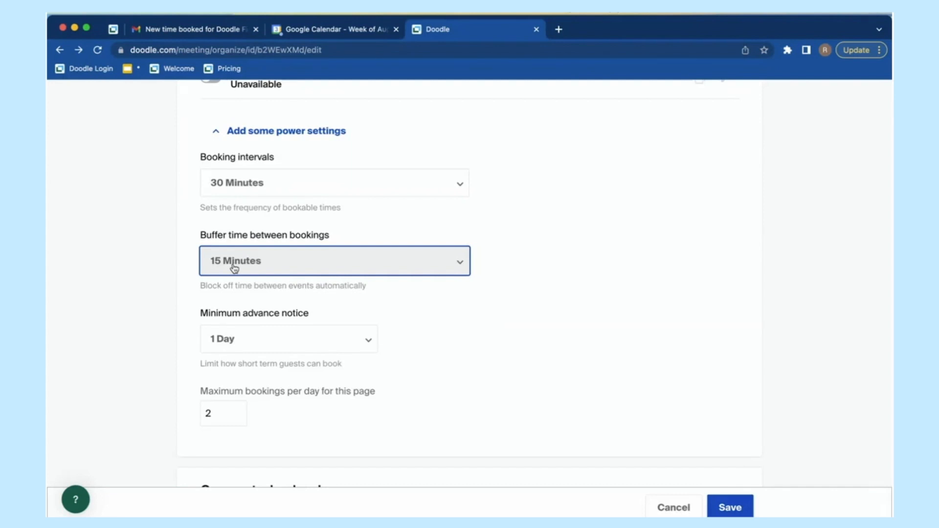
click(235, 267)
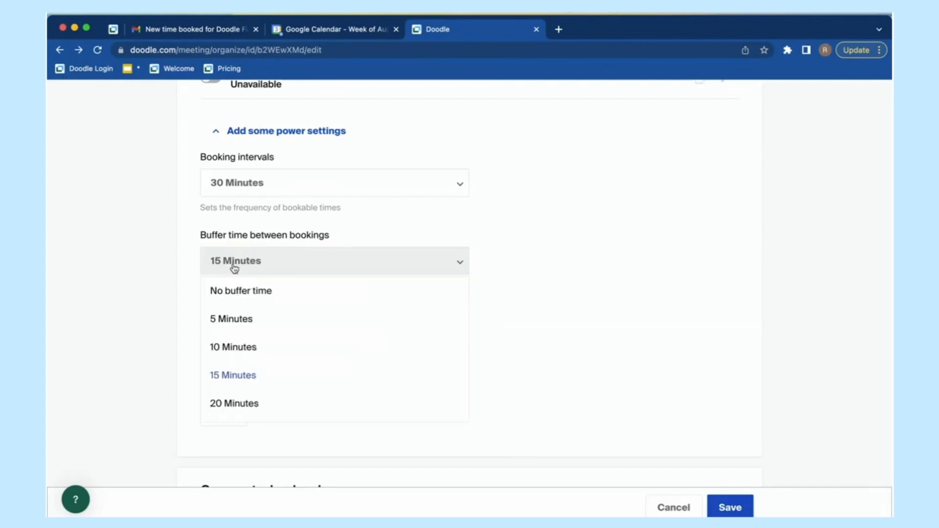
click(251, 293)
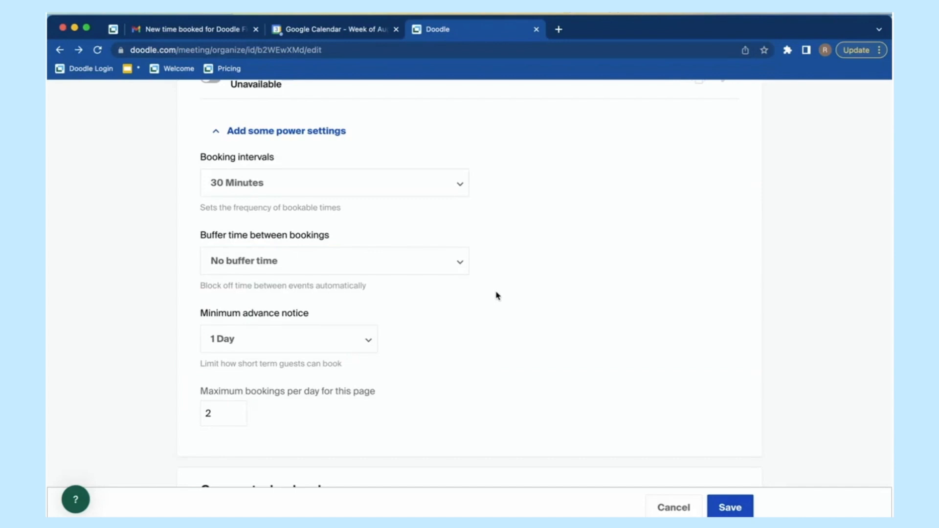
Step: Change Minimum advance notice from 1 Day to No minimum notice
scroll(562, 313, down, 3)
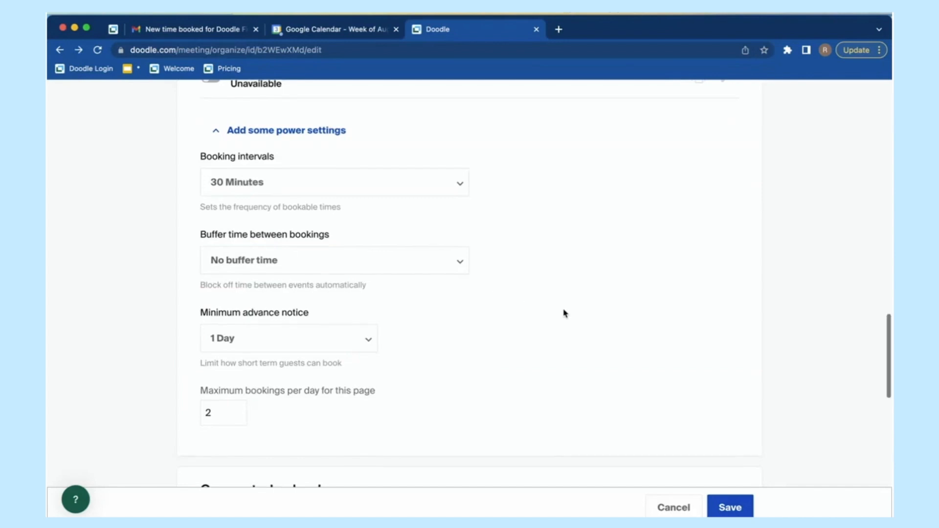
scroll(563, 313, down, 1)
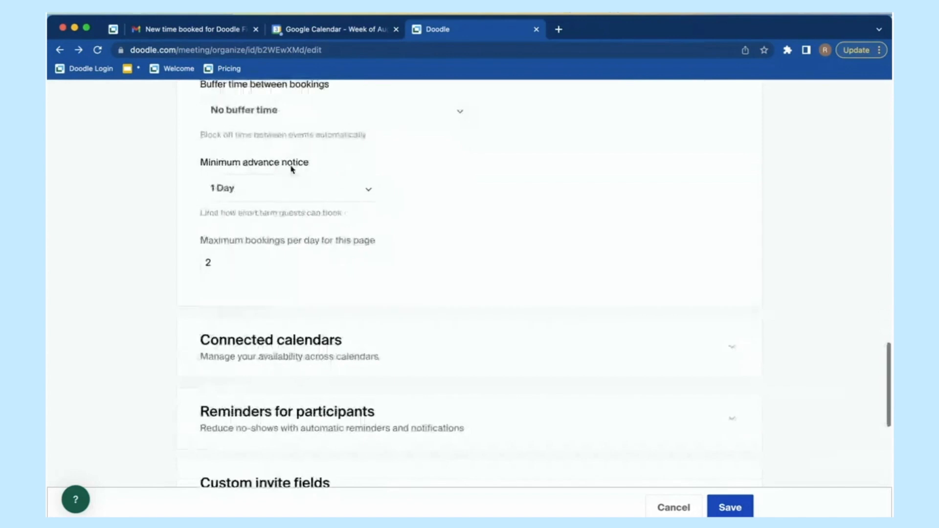
click(326, 195)
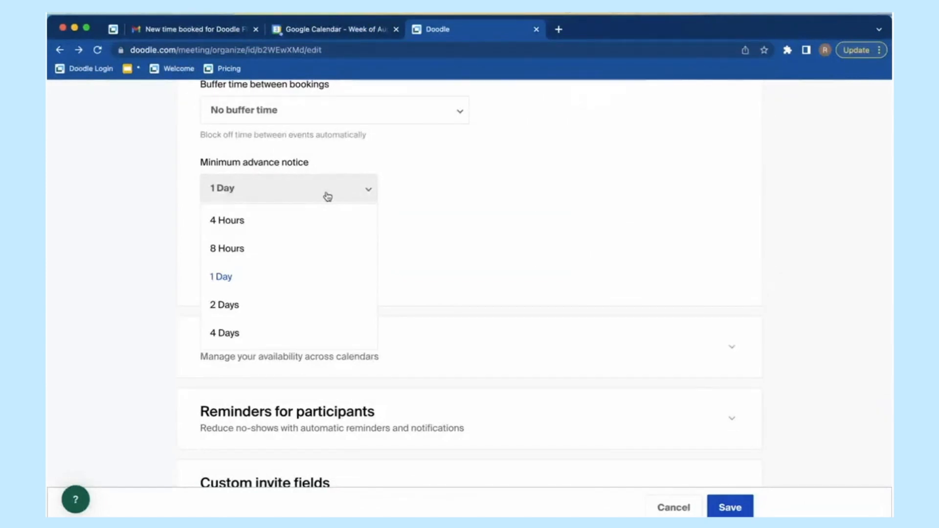
scroll(324, 213, up, 3)
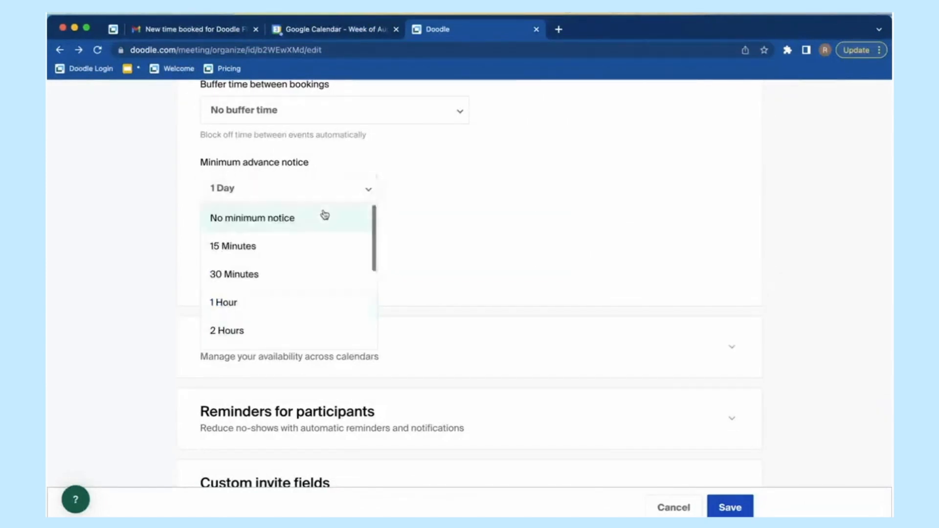
click(324, 213)
Step: Scroll back to the custom date range and open the start-date calendar
scroll(450, 218, up, 1)
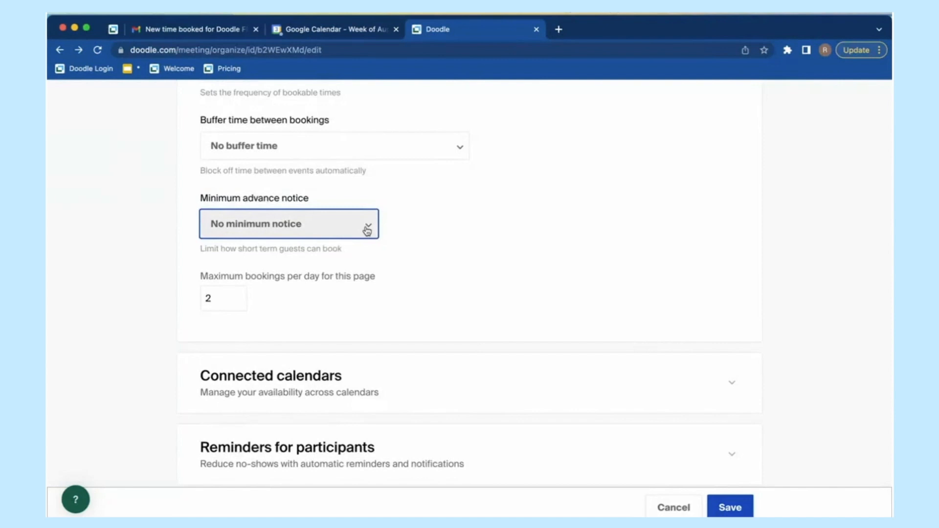
scroll(644, 273, up, 10)
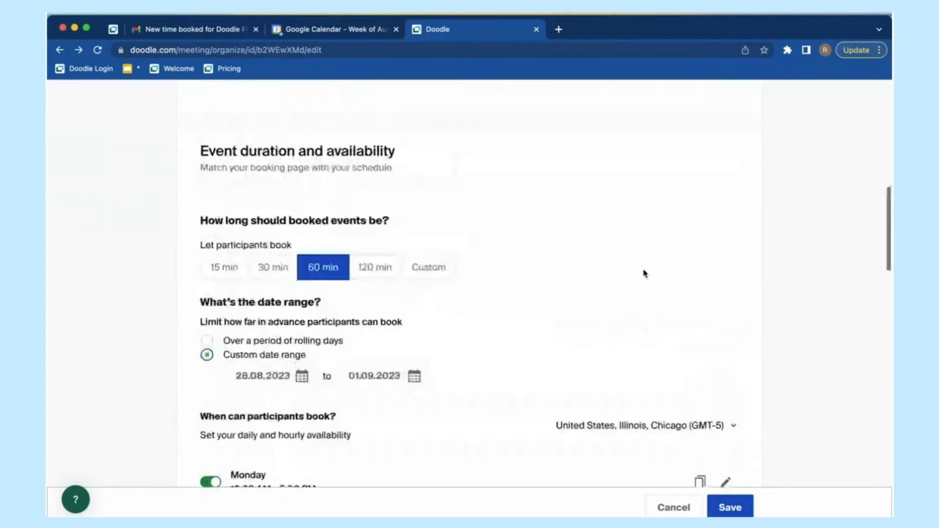
scroll(644, 272, down, 1)
click(306, 314)
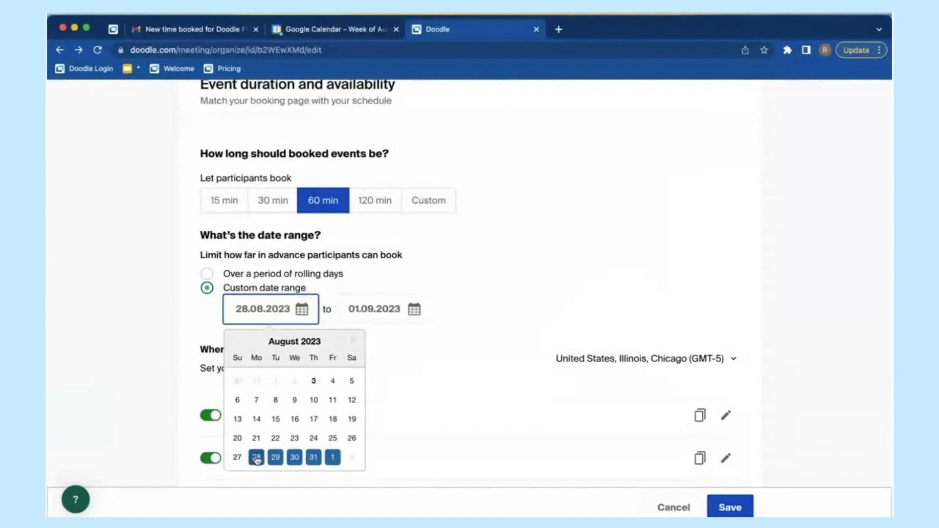
Step: Switch the booking date range to rolling days, 2 weeks into the future
click(268, 275)
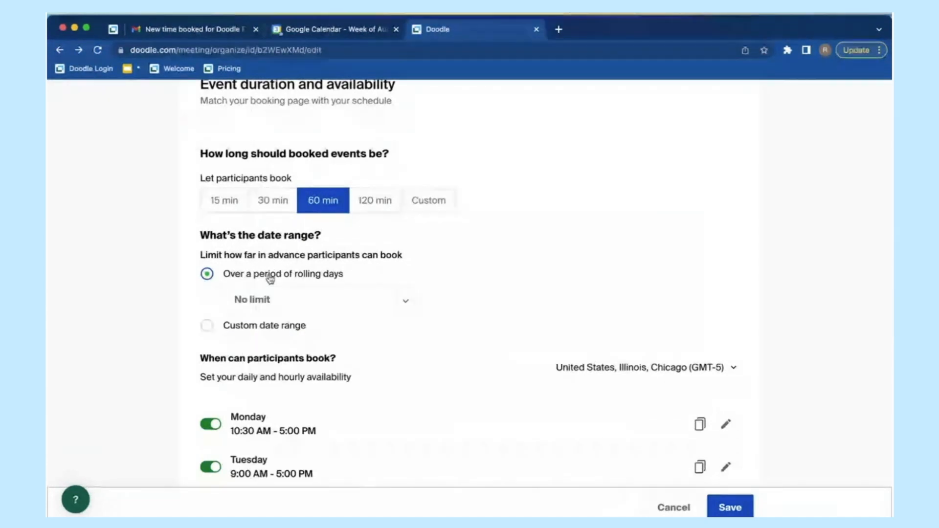
click(284, 310)
click(280, 386)
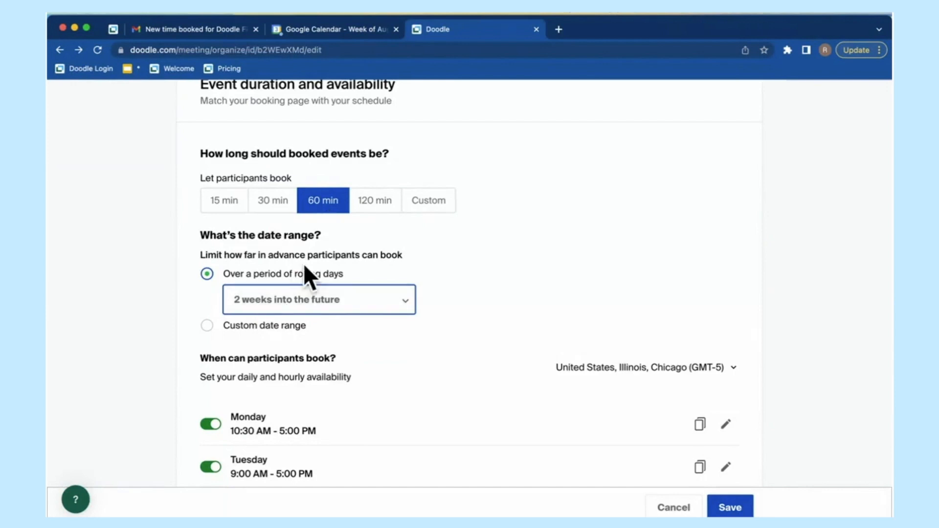
scroll(503, 318, down, 6)
scroll(503, 319, down, 7)
Step: Open the Minimum advance notice list and close it without changing anything
click(331, 292)
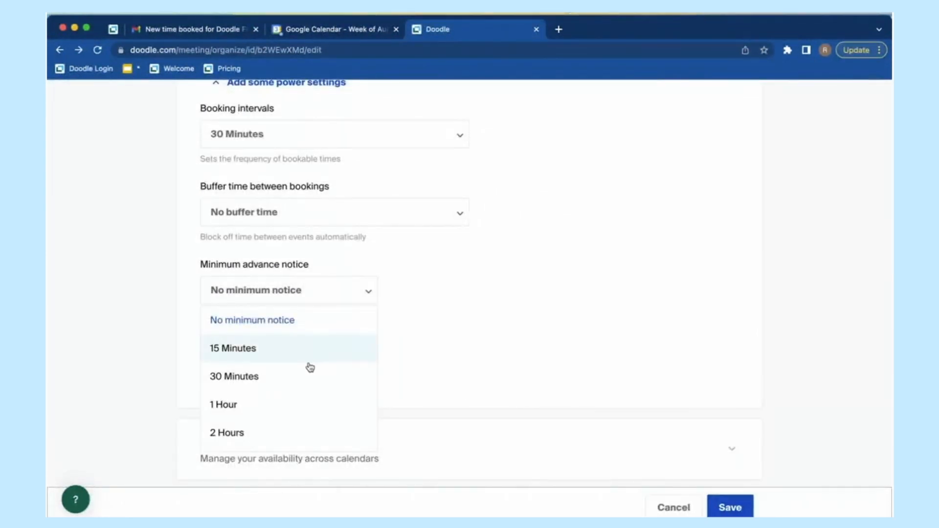
scroll(312, 377, down, 4)
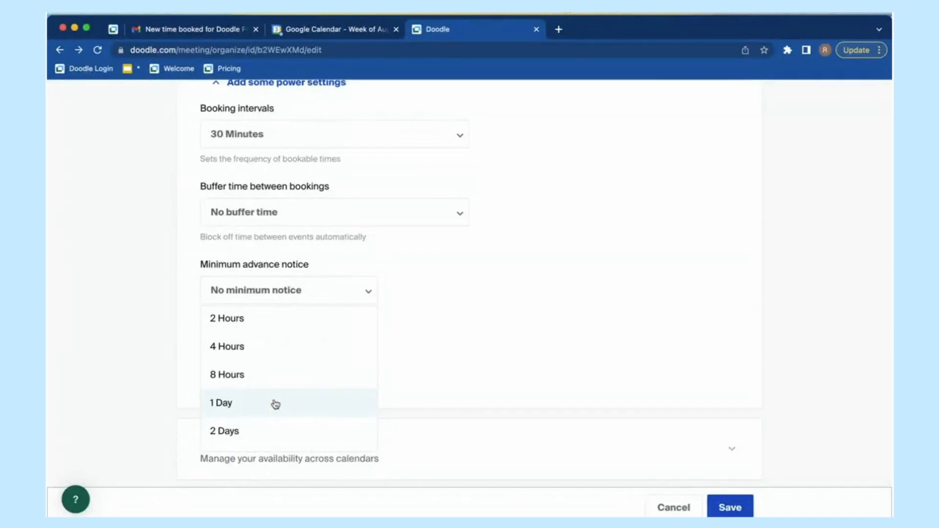
scroll(275, 404, up, 4)
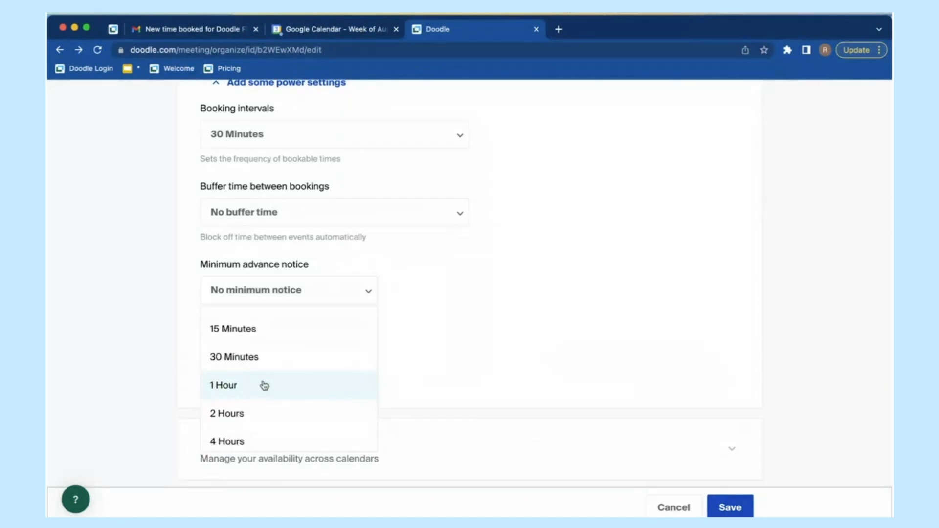
click(482, 354)
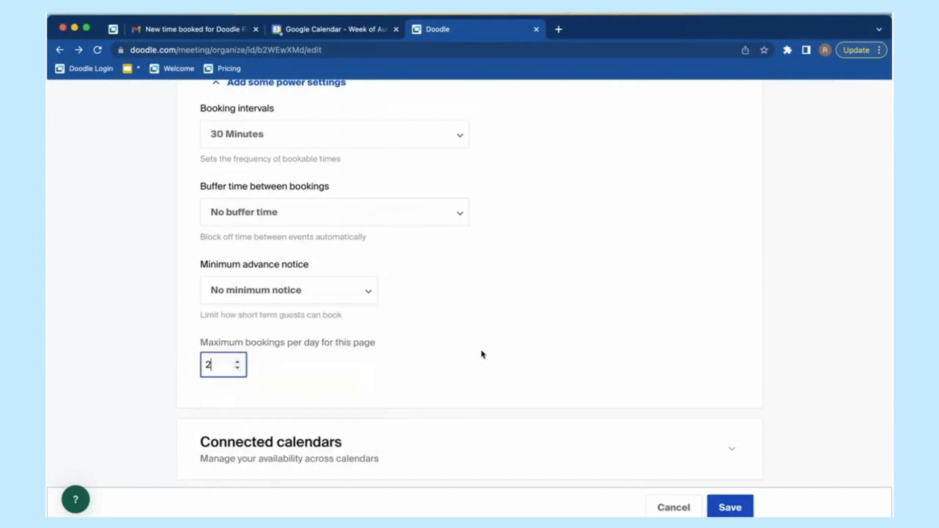
scroll(396, 311, up, 15)
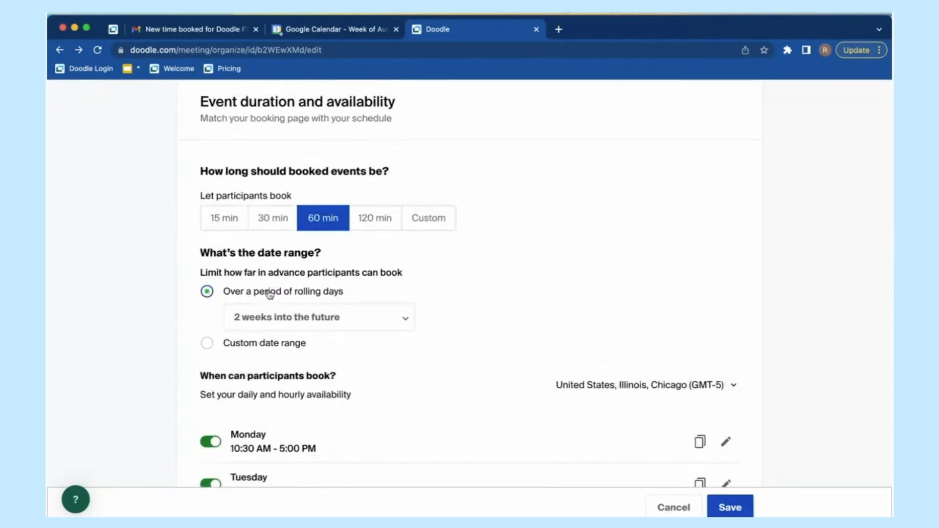
Step: Switch back to a Custom date range from 28.08.2023 to 01.09.2023
click(257, 346)
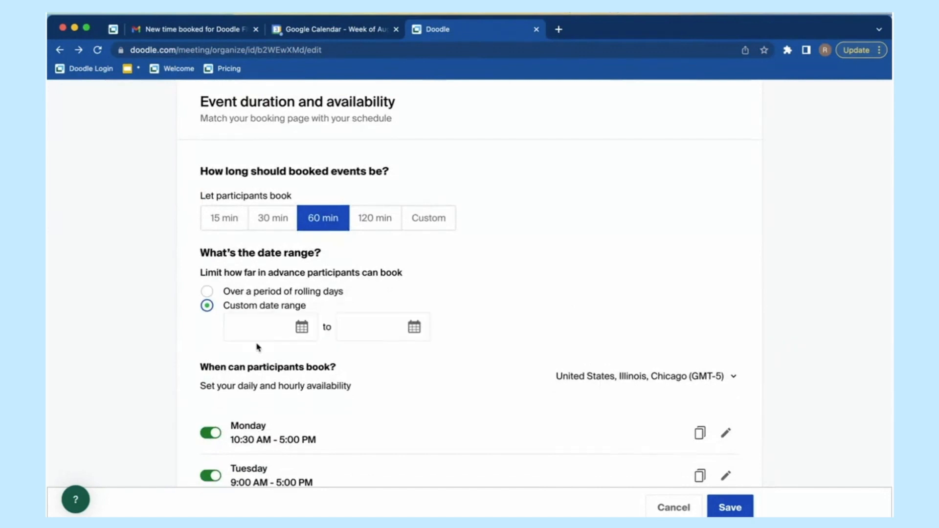
click(306, 326)
scroll(289, 420, down, 2)
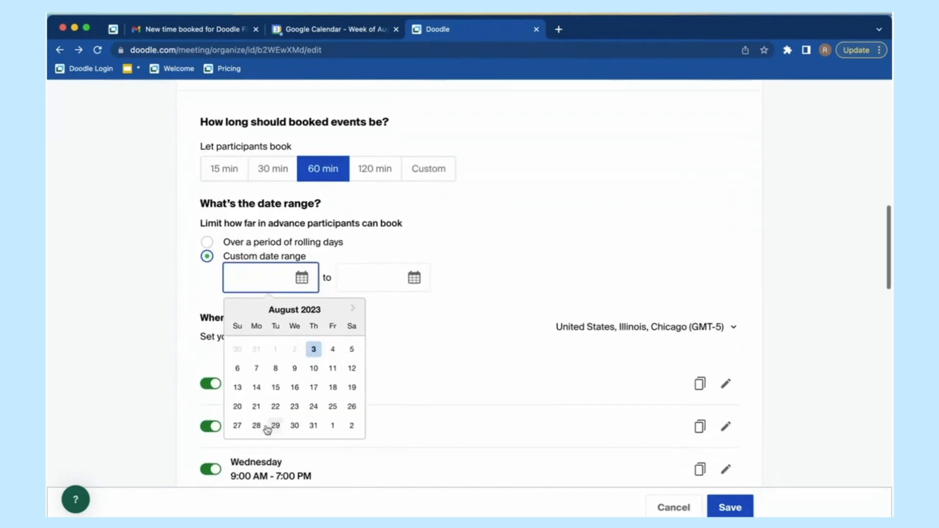
click(257, 425)
click(380, 283)
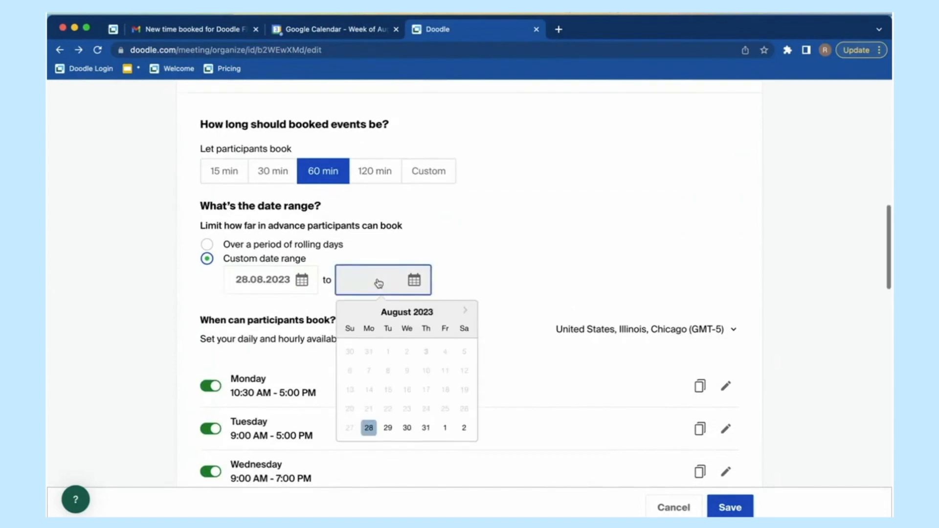
click(445, 429)
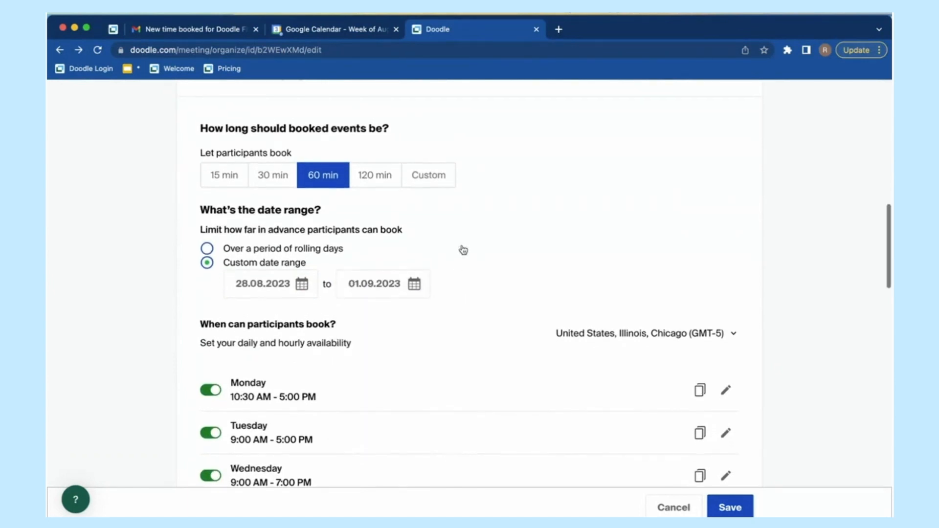
scroll(104, 416, down, 10)
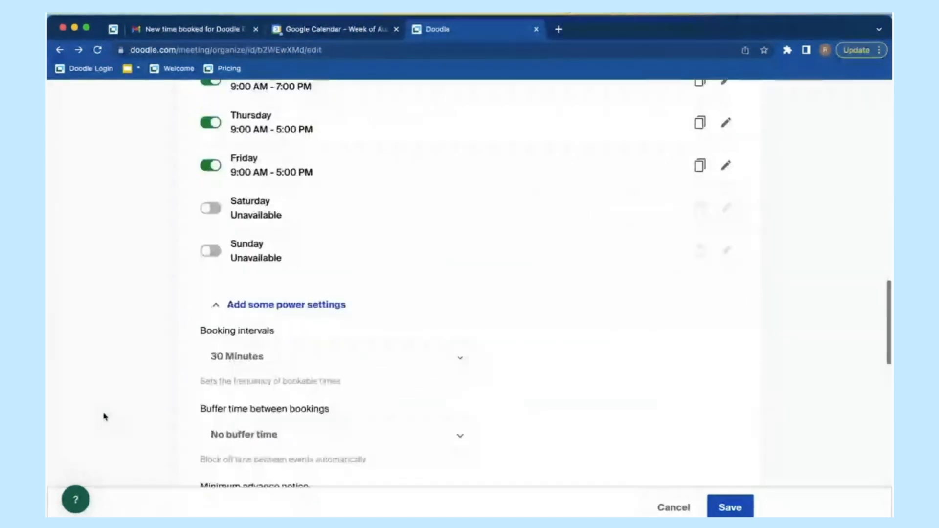
scroll(105, 417, down, 2)
Step: Replace the Maximum bookings per day value with 2
click(220, 372)
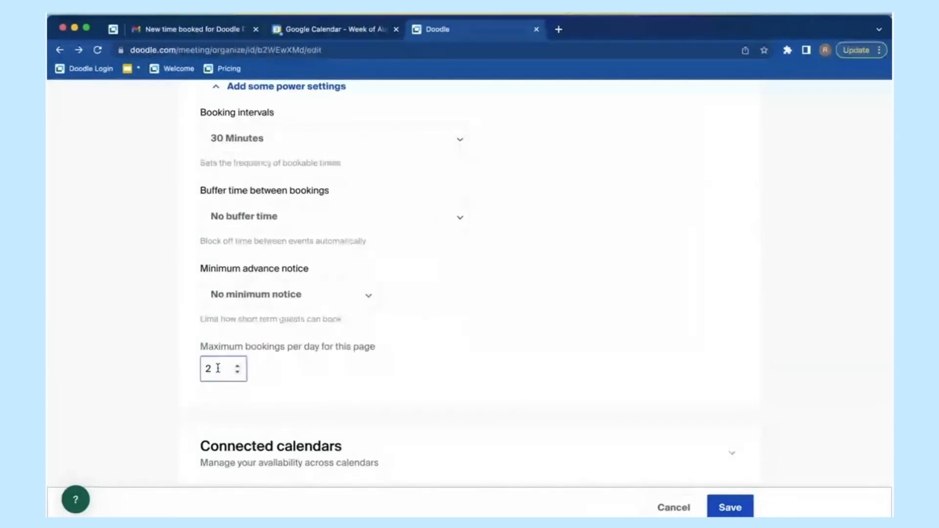
click(217, 371)
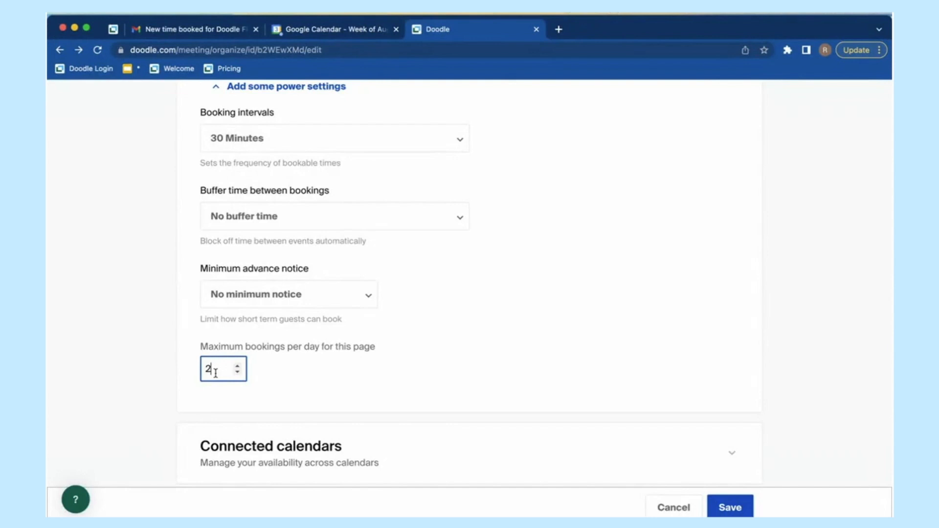
key(BackSpace)
text(2)
Step: Confirm the bookings value, then expand and collapse Connected calendars
click(342, 390)
scroll(343, 390, down, 2)
scroll(341, 390, down, 3)
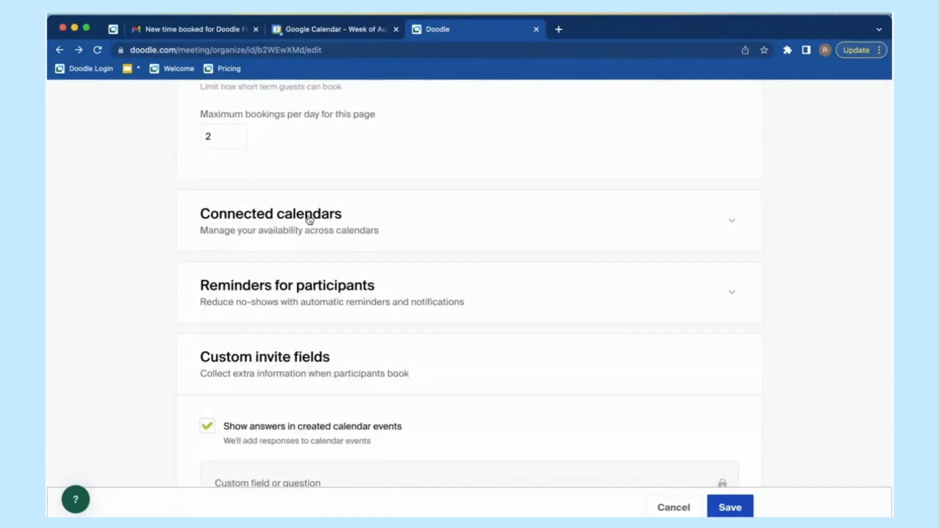
click(336, 219)
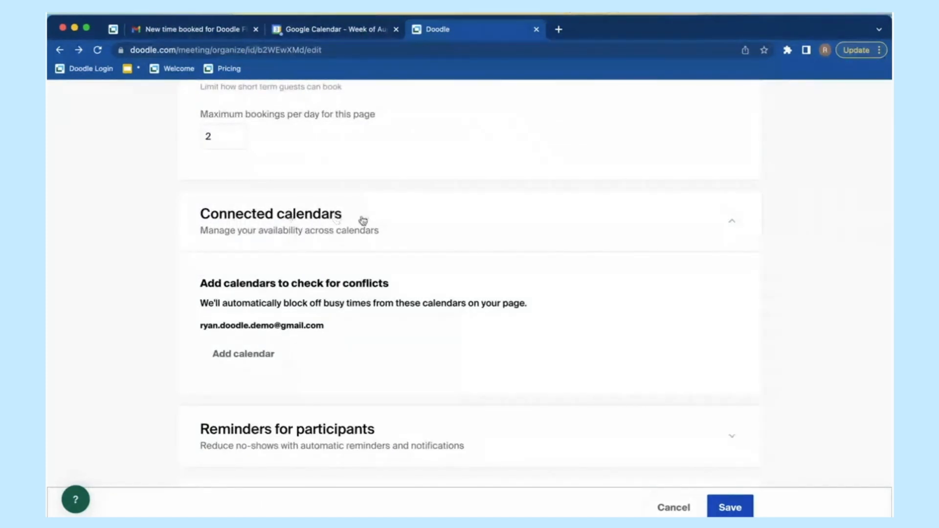
click(294, 221)
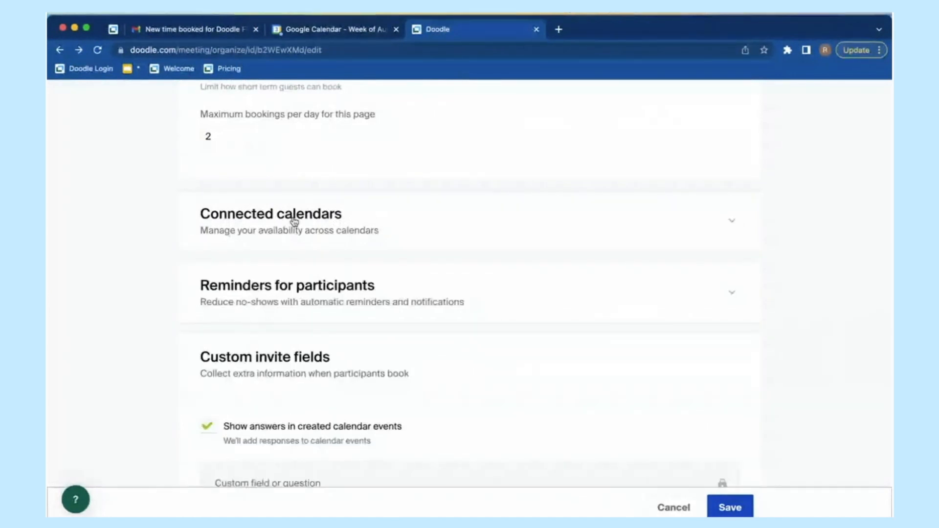
Step: Expand Reminders for participants and tick Enable booking reminders
click(310, 286)
scroll(207, 424, up, 1)
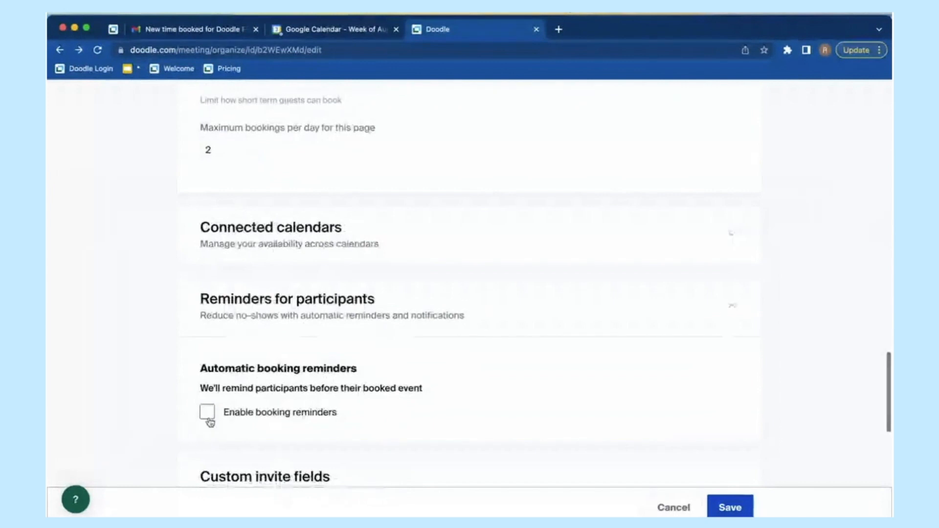
scroll(209, 419, down, 1)
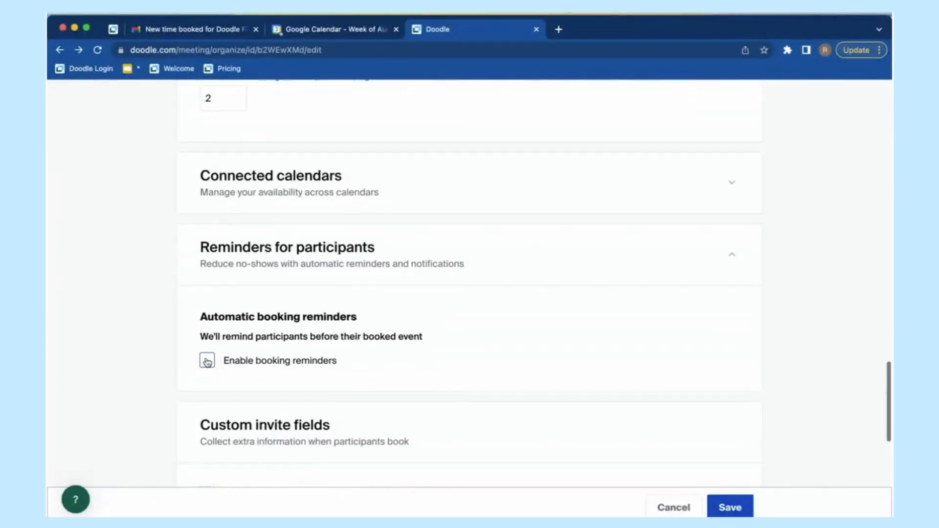
click(208, 358)
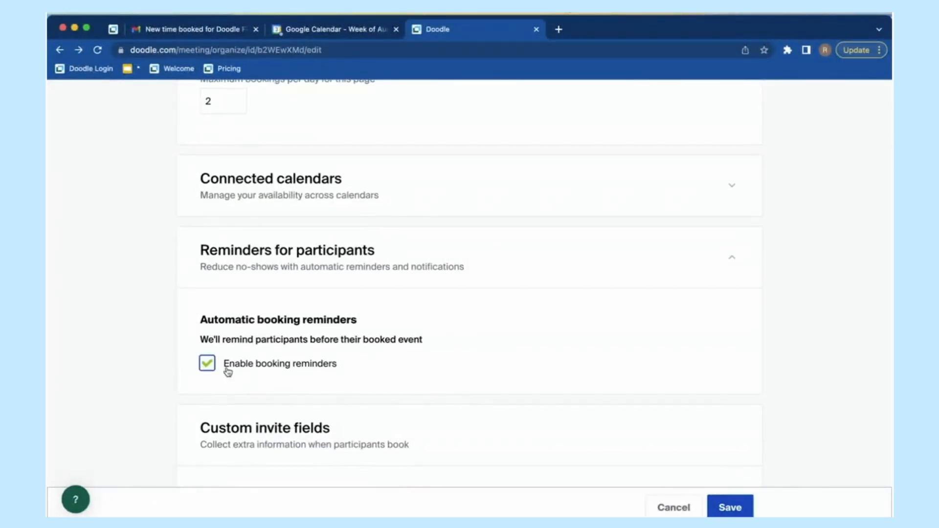
scroll(336, 372, up, 1)
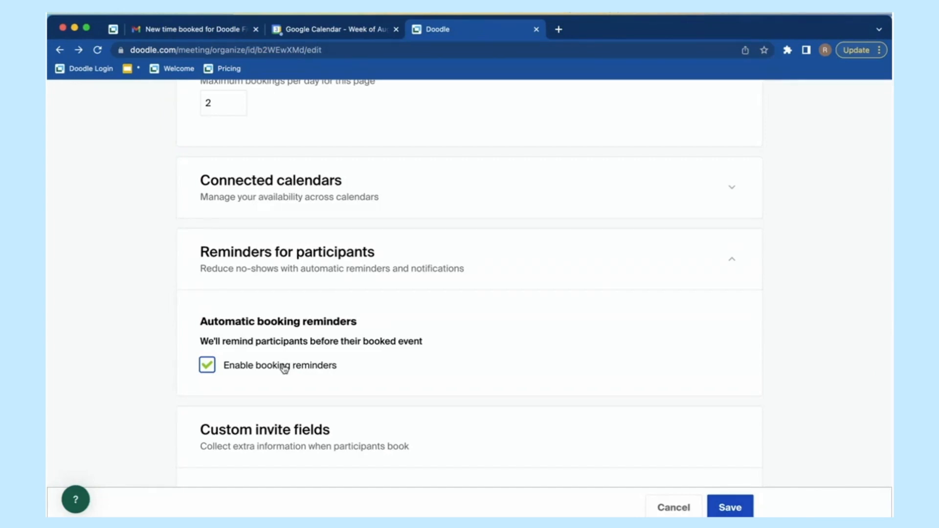
scroll(284, 368, down, 6)
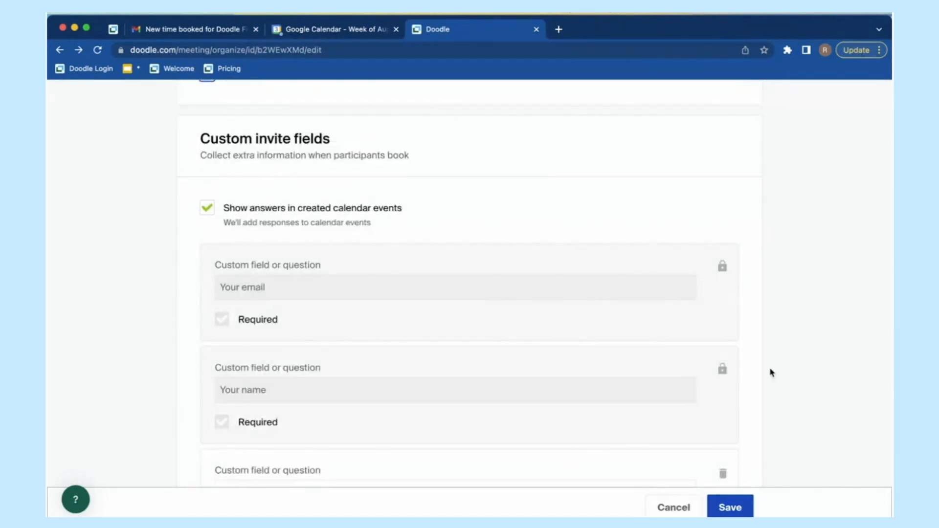
Step: Scroll to the custom phone-number question and select its text to review it
scroll(783, 342, down, 2)
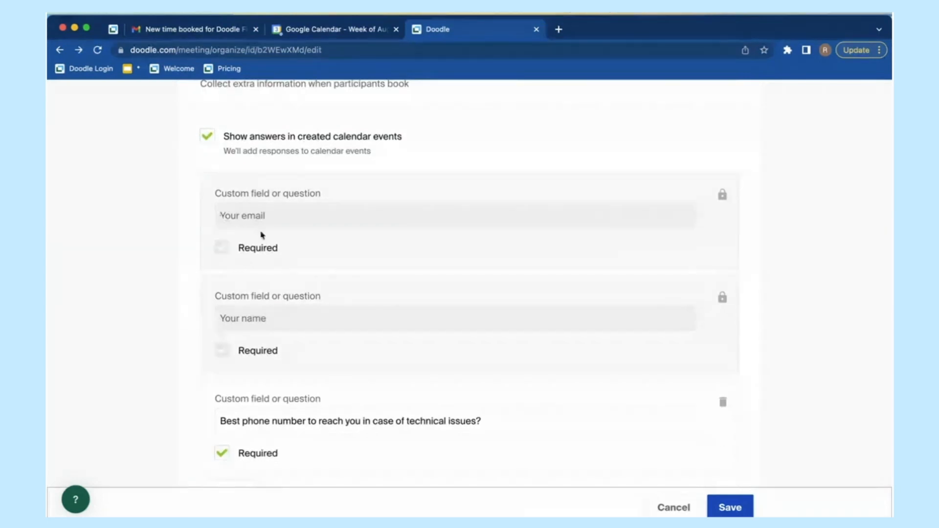
scroll(441, 382, down, 2)
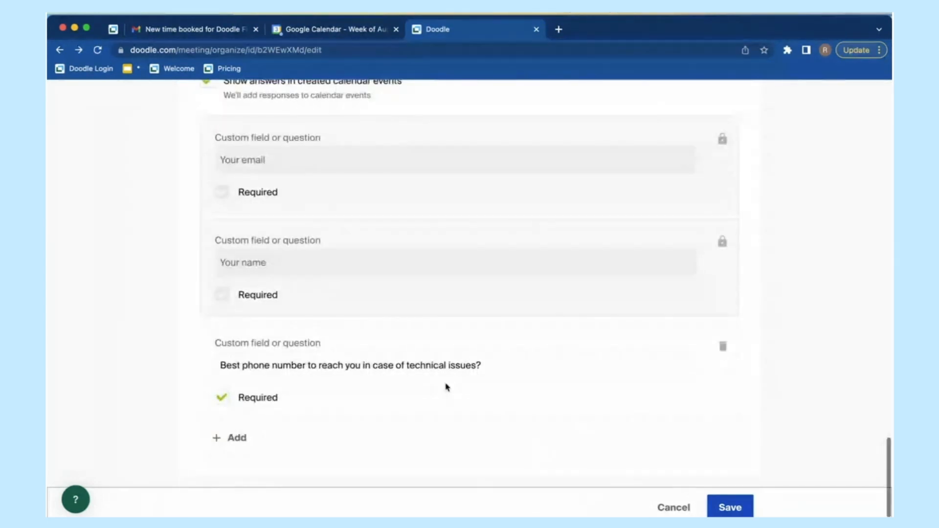
click(224, 371)
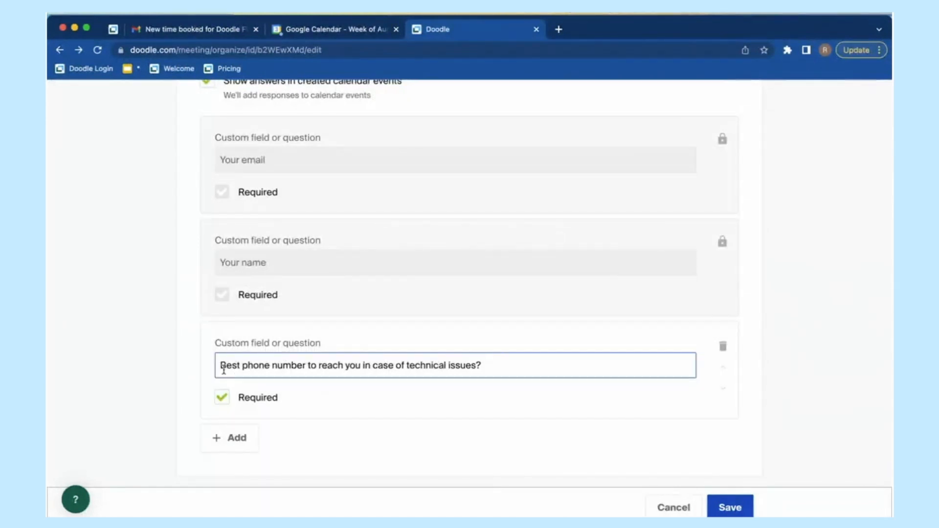
drag(223, 370, 485, 367)
click(498, 366)
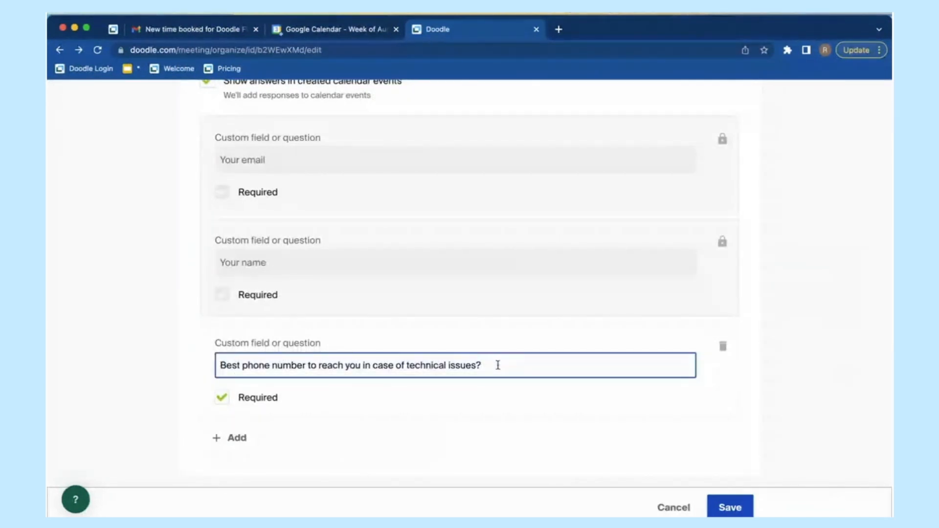
Step: Leave the phone-number question marked Required and save the booking page
click(247, 401)
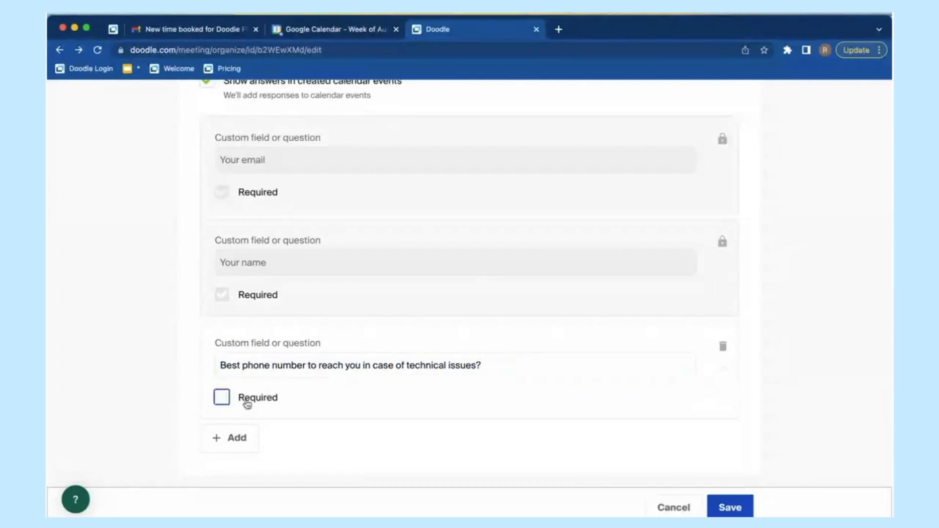
click(247, 403)
click(247, 402)
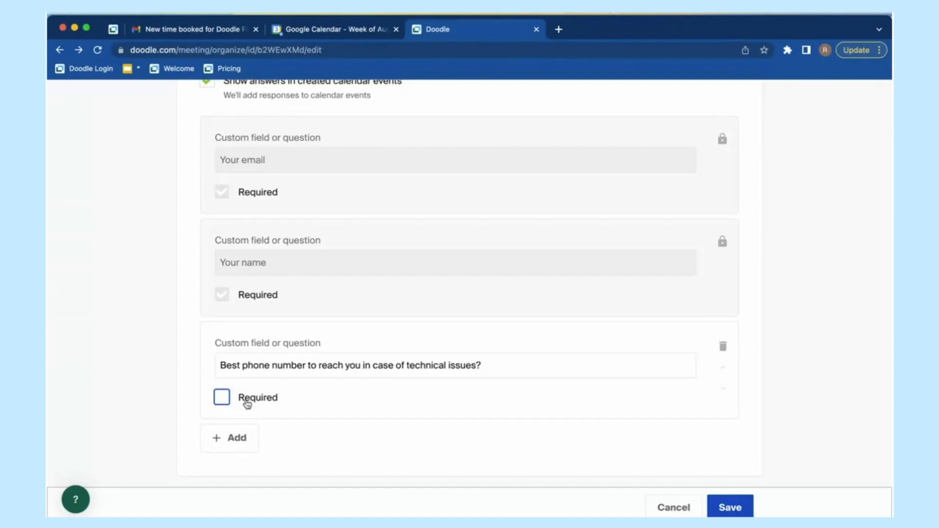
click(247, 402)
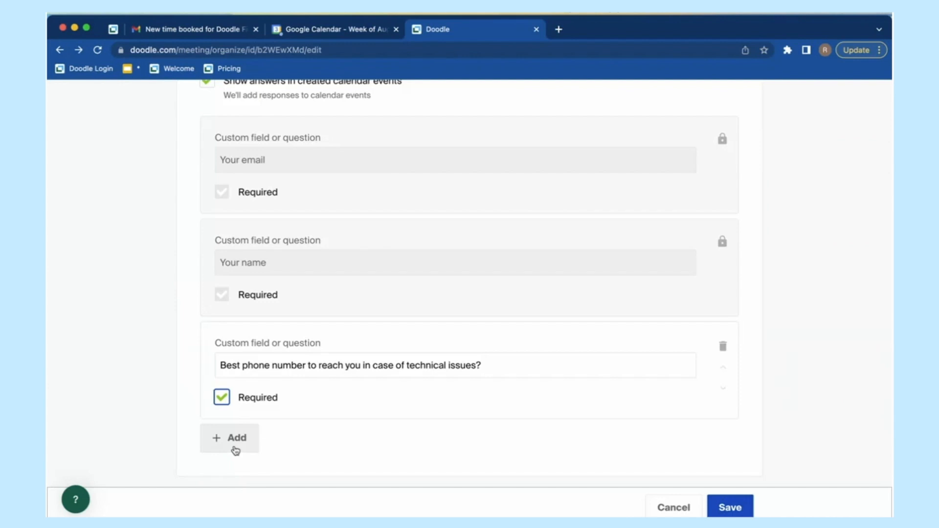
click(731, 509)
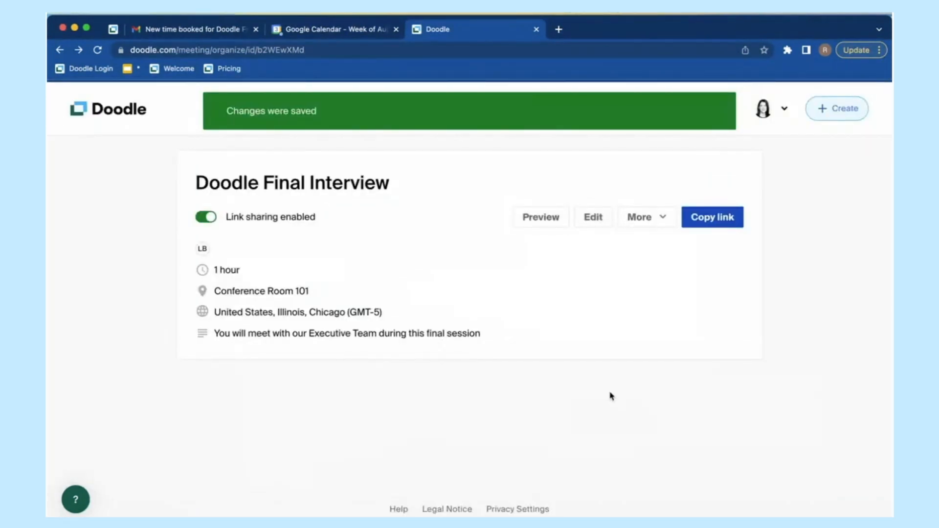
Step: Open the guest preview of the Final Interview booking page
click(543, 218)
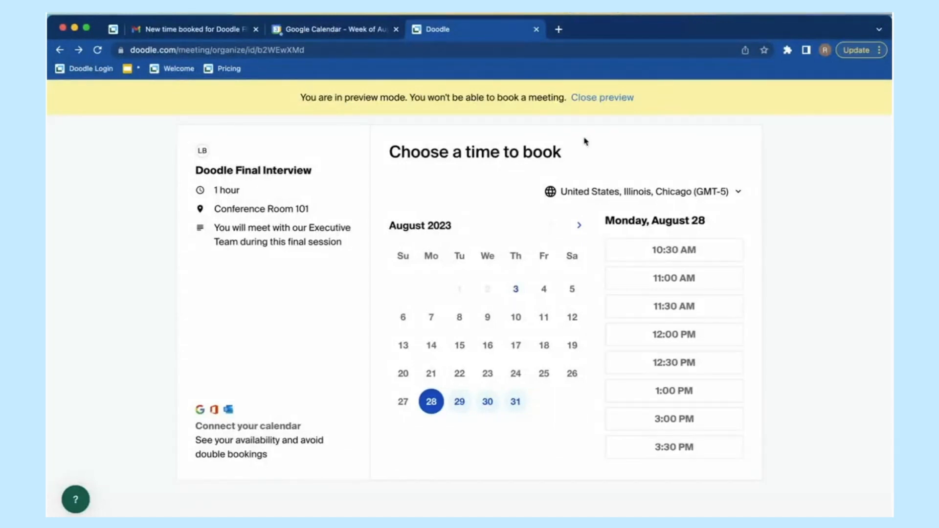
Step: Close the booking page preview and reopen it
click(615, 97)
click(543, 224)
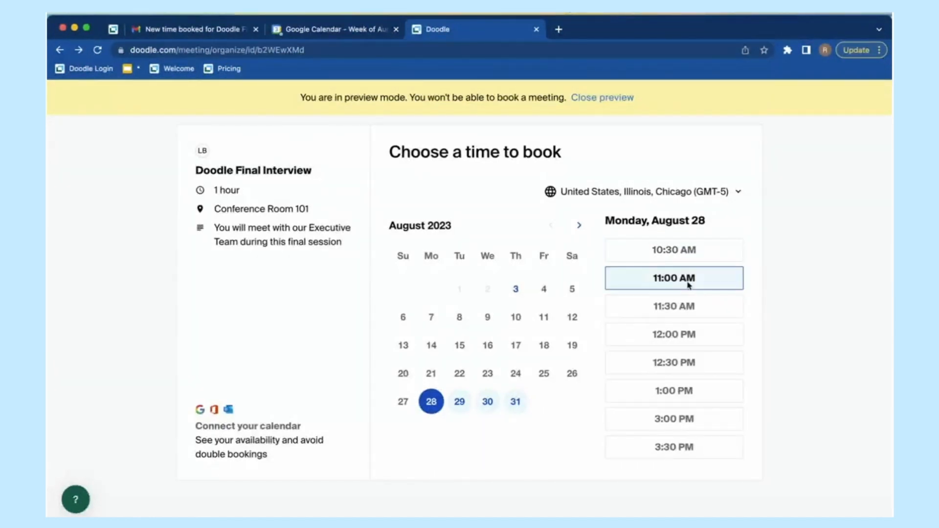
drag(218, 192, 246, 191)
click(246, 190)
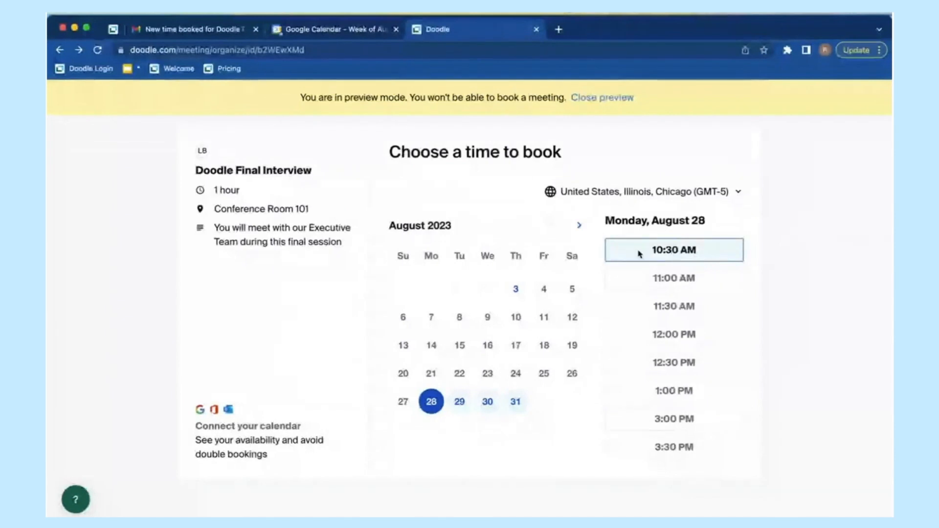
Step: Check the available times for August 29 and 30, then close the preview
click(459, 404)
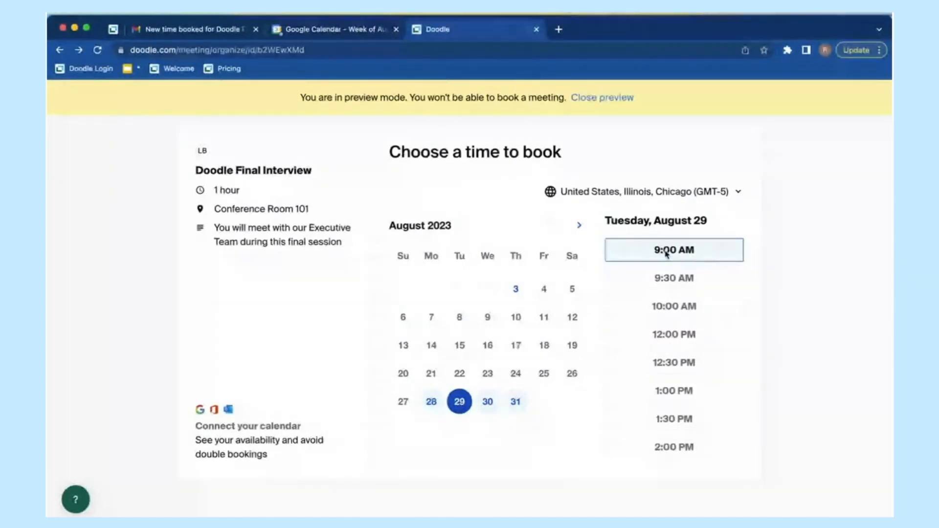
click(487, 403)
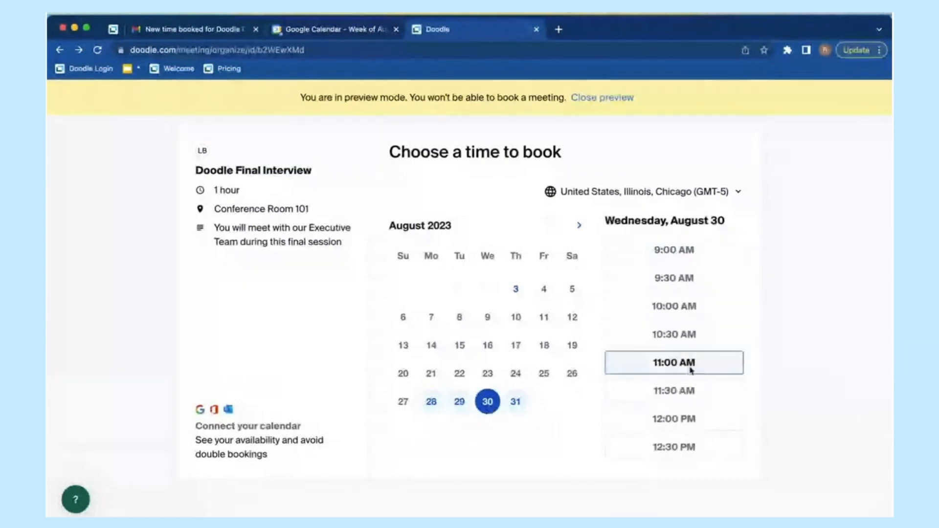
scroll(691, 367, down, 4)
scroll(692, 371, down, 5)
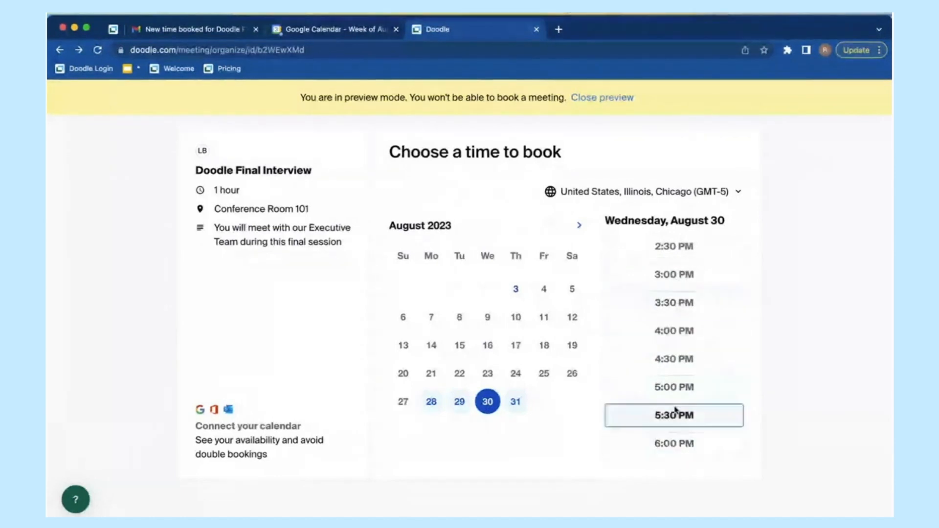
scroll(664, 327, up, 1)
scroll(664, 327, up, 5)
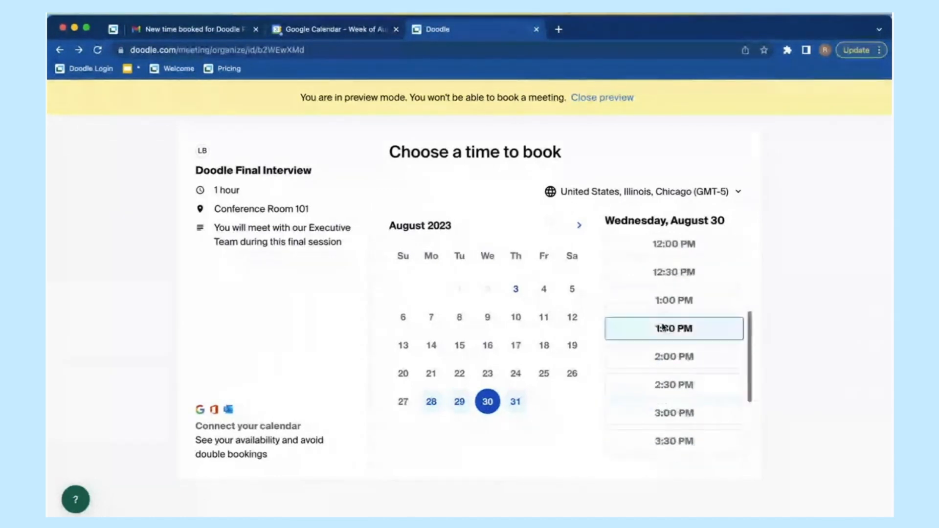
click(601, 104)
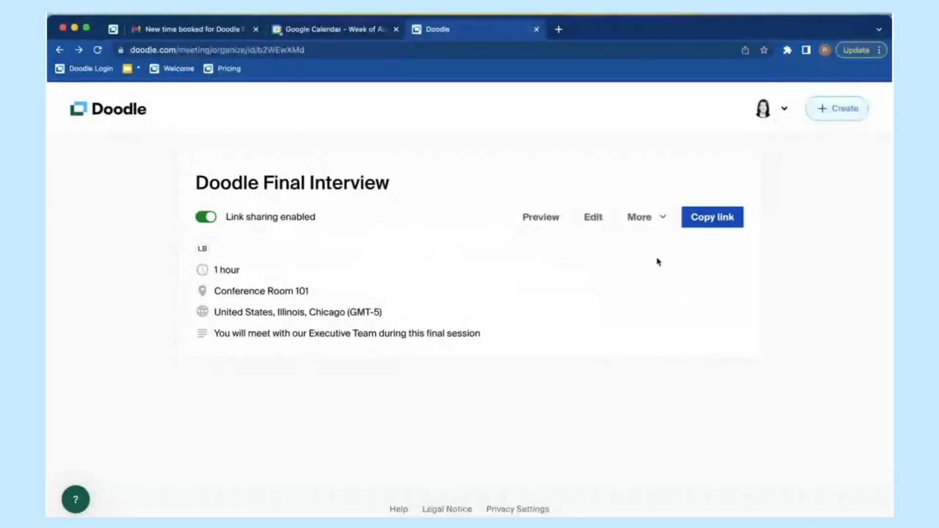
Step: Dismiss the Email invitation form unsent, copy the booking link and switch to Gmail
click(659, 226)
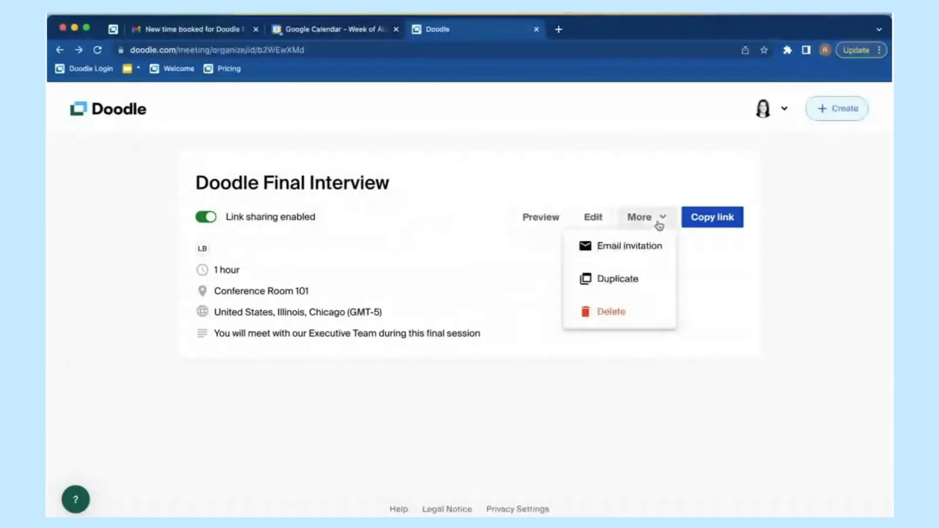
click(643, 254)
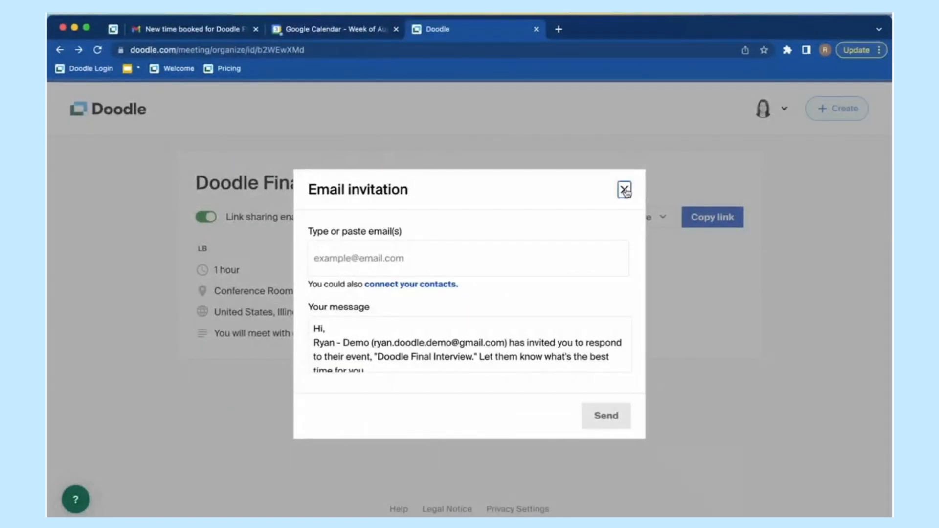
click(625, 192)
click(711, 221)
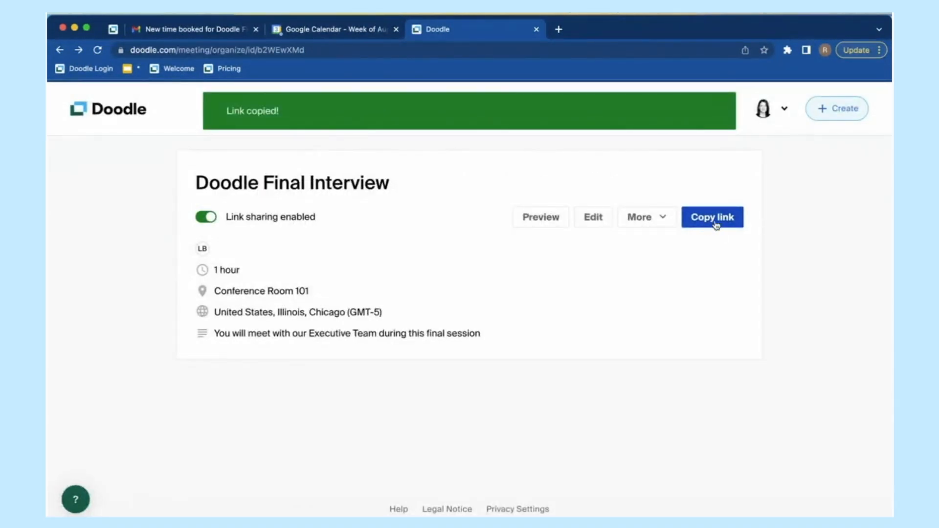
click(175, 35)
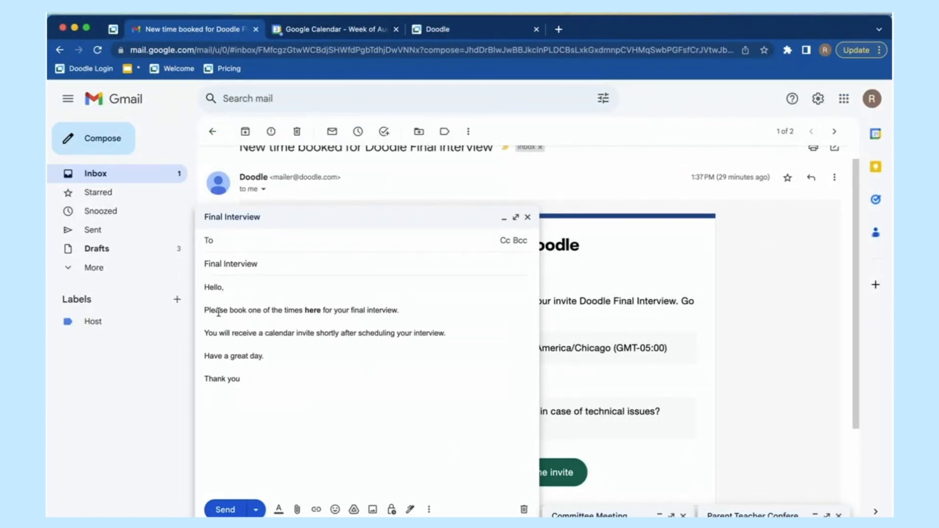
Step: Link the word 'here' in the Final Interview draft to the pasted Doodle booking page URL
double_click(313, 310)
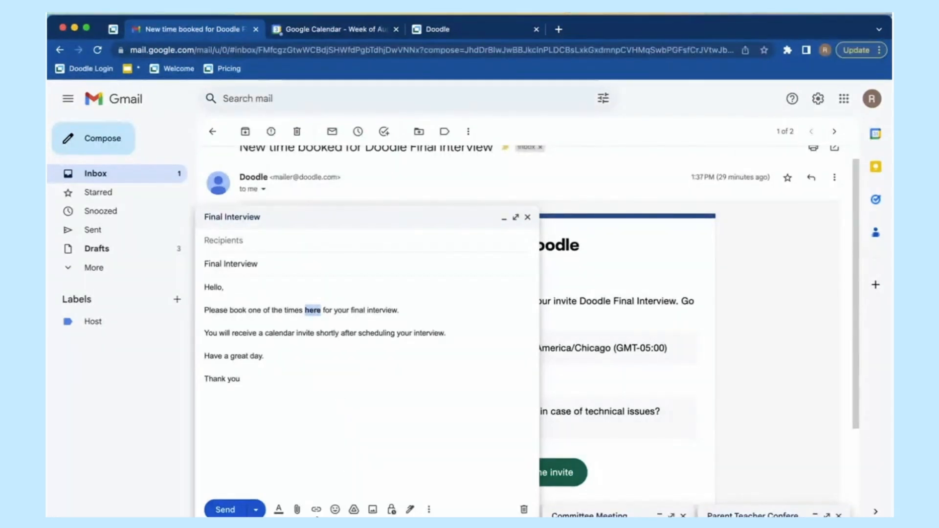
click(316, 509)
right_click(423, 303)
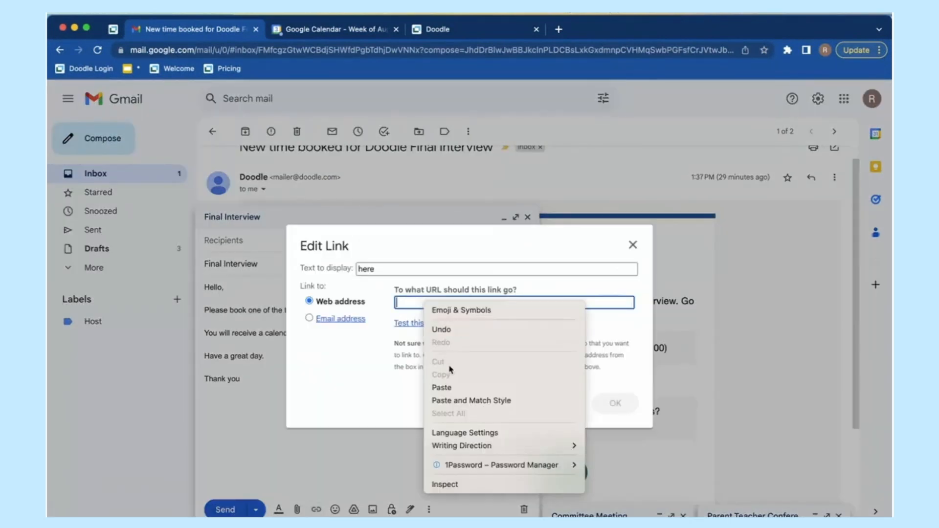
click(441, 386)
click(616, 403)
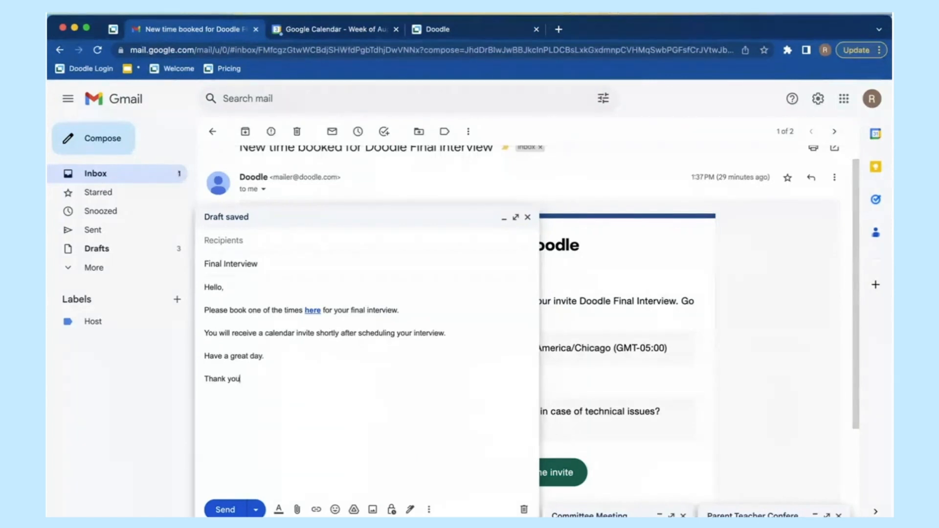
click(126, 13)
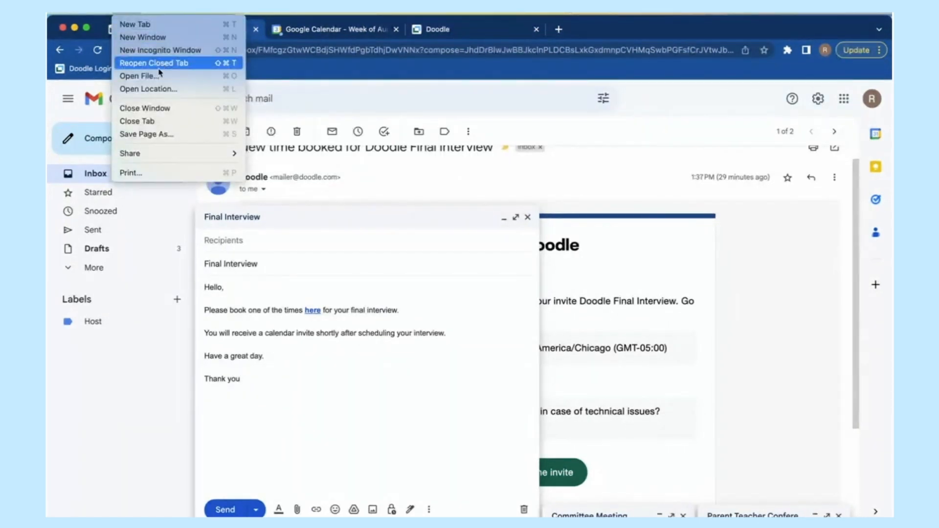
Step: Load the Final Interview booking page in a new incognito window and accept all cookies
click(168, 52)
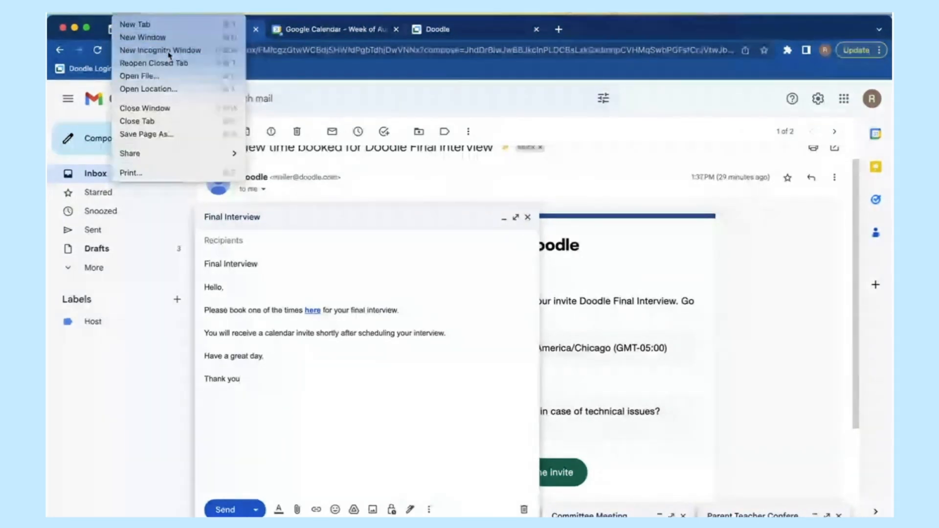
text(doodle.com/bp/ryan1/doodle-final-interview)
key(Return)
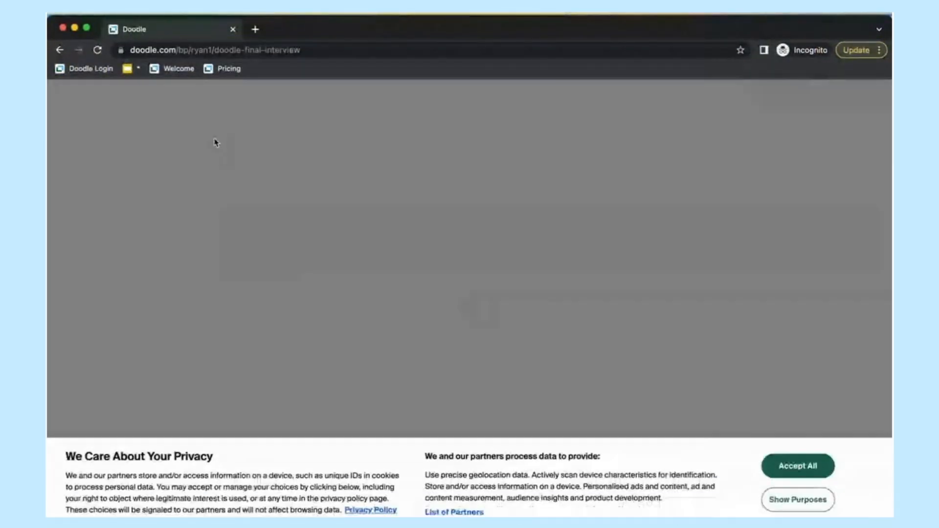
click(797, 464)
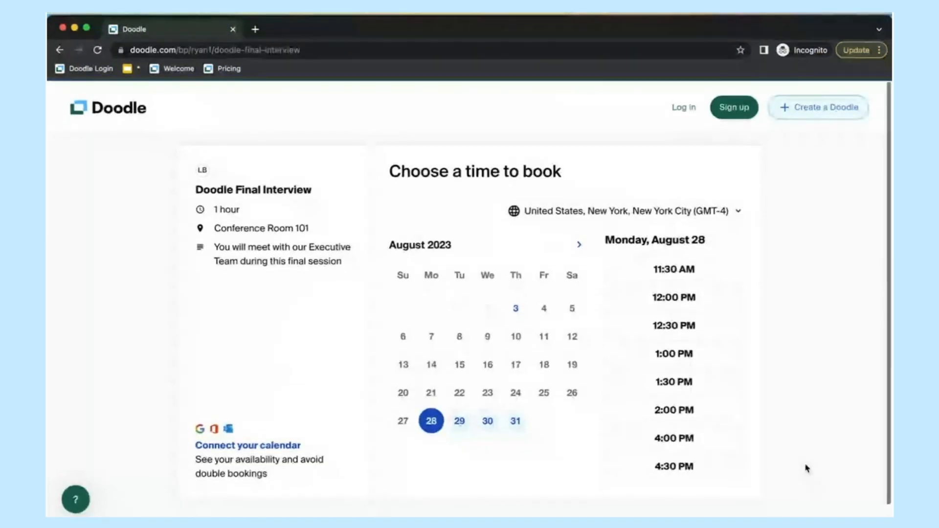
Step: Pick Thursday, August 31 and continue with the 3:00 PM slot
scroll(685, 455, down, 1)
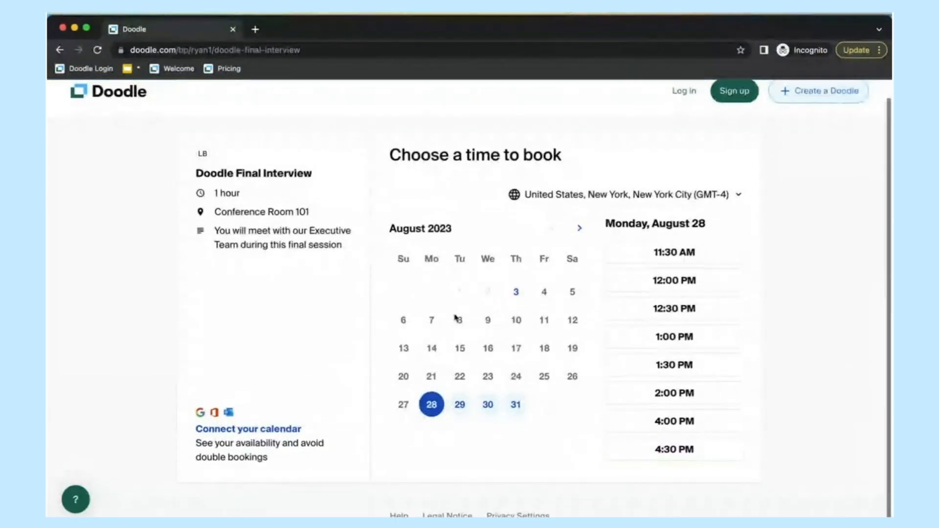
scroll(582, 215, up, 1)
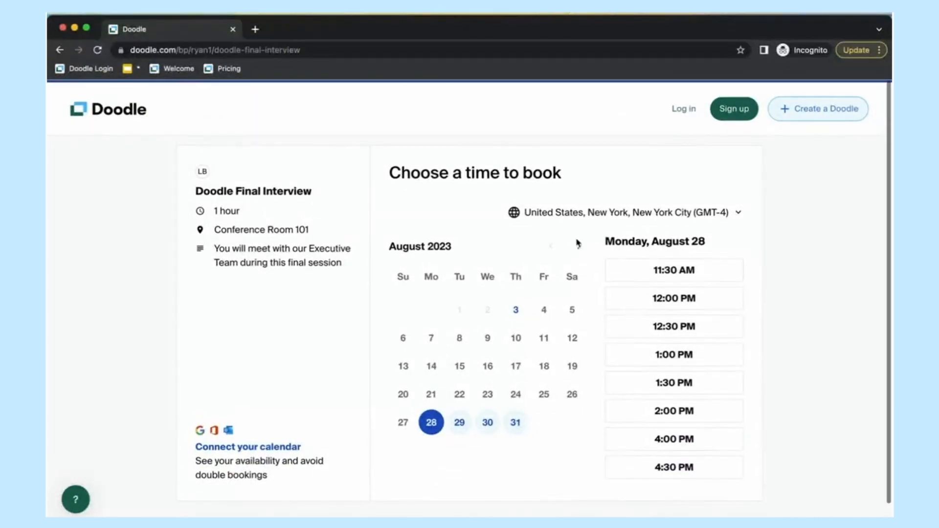
click(579, 245)
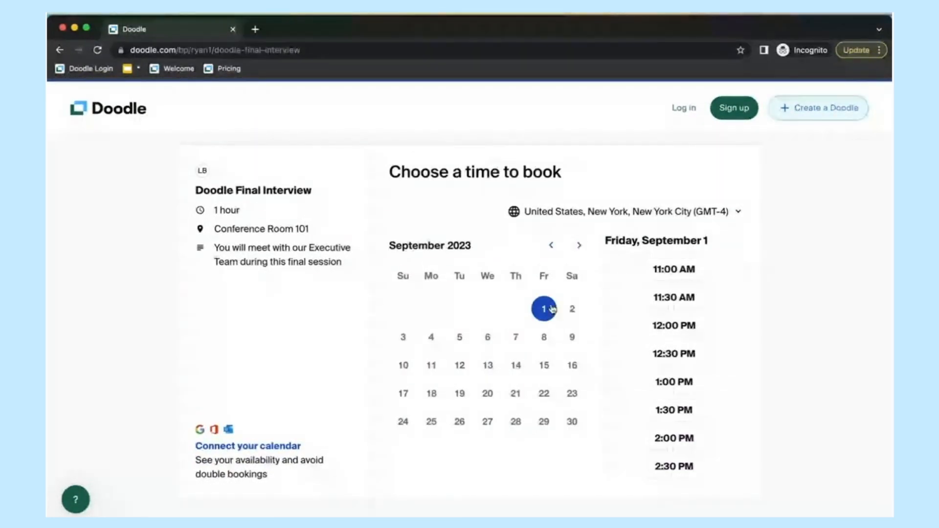
click(552, 246)
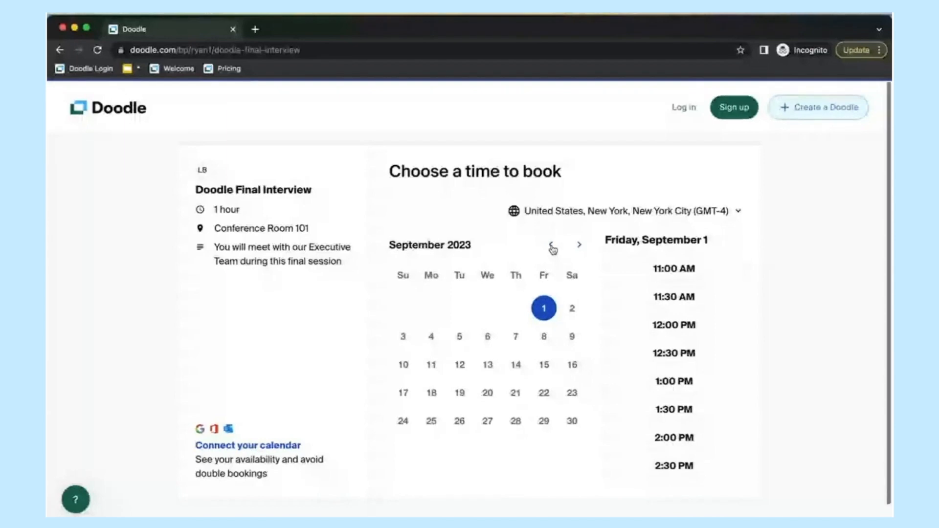
click(516, 420)
scroll(674, 404, down, 1)
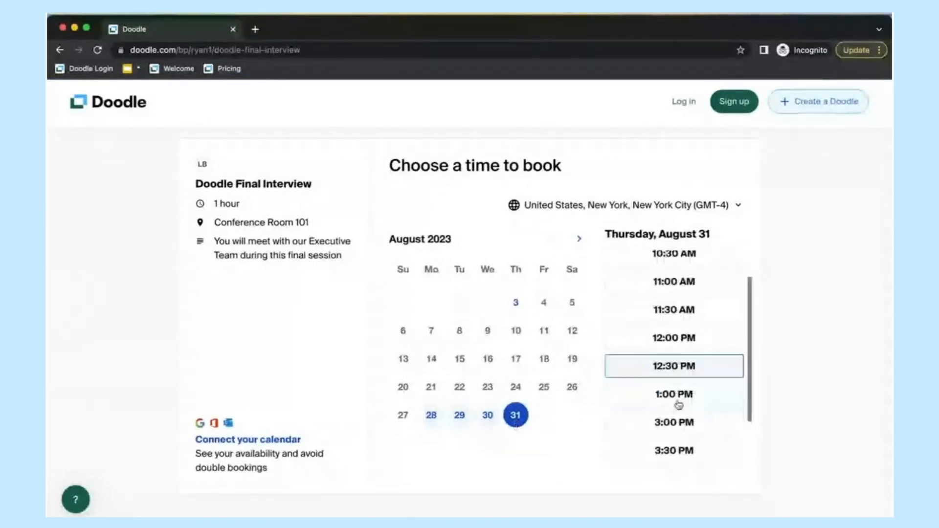
click(673, 420)
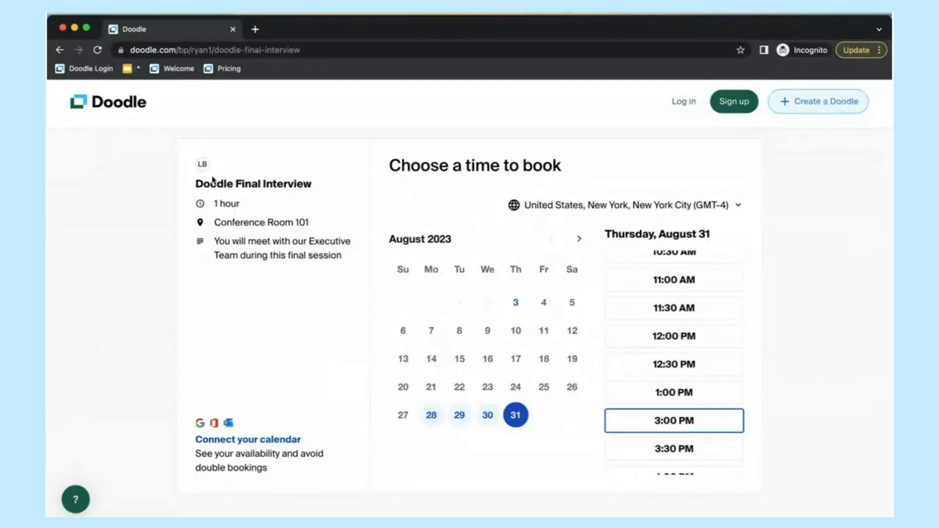
mouse_move(203, 165)
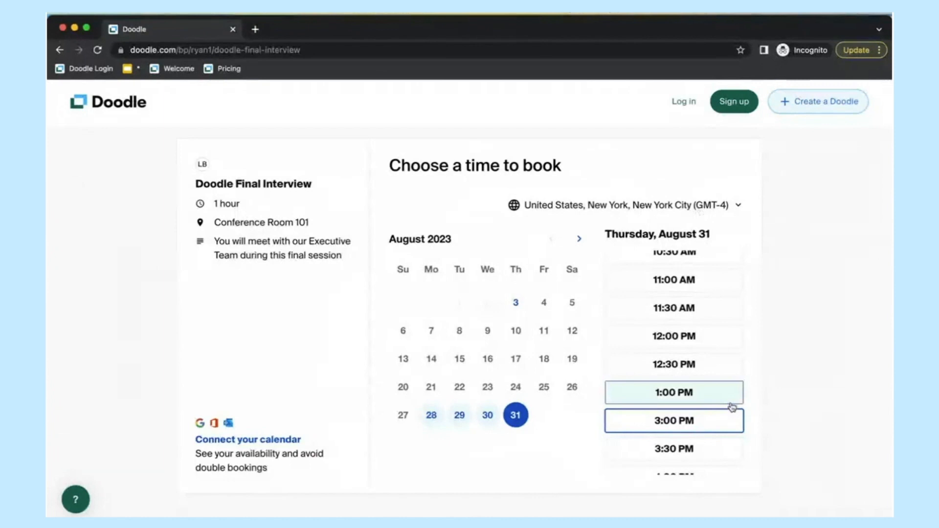
click(674, 421)
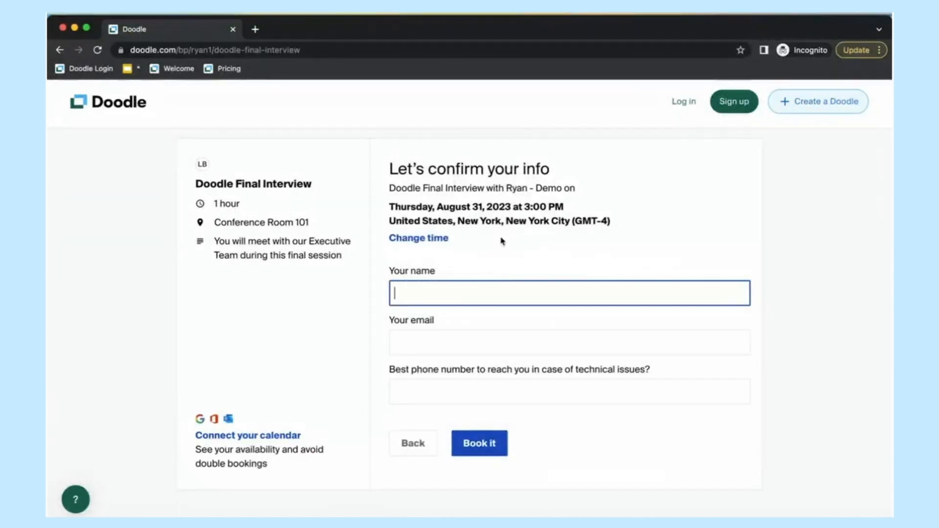
Step: Enter the invitee's full name, e-mail address and phone number, then submit the booking
text(William Candidate)
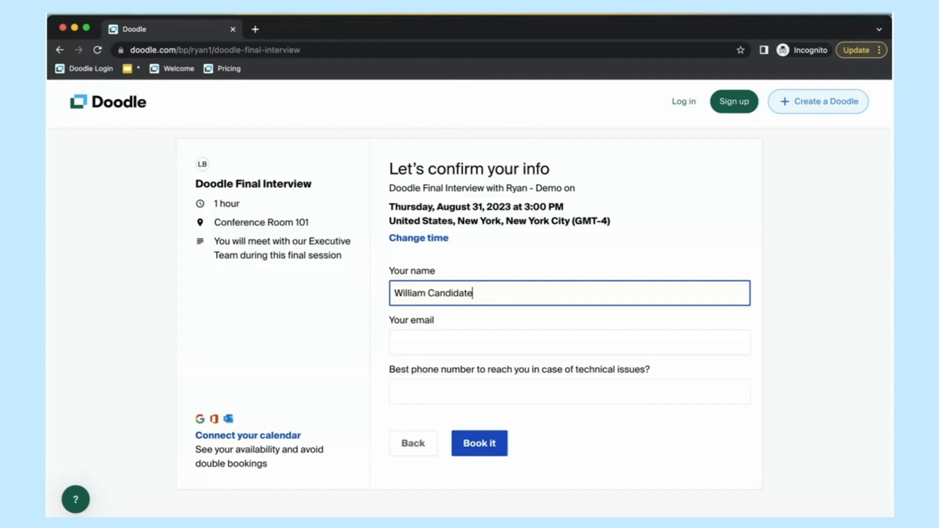
key(Tab)
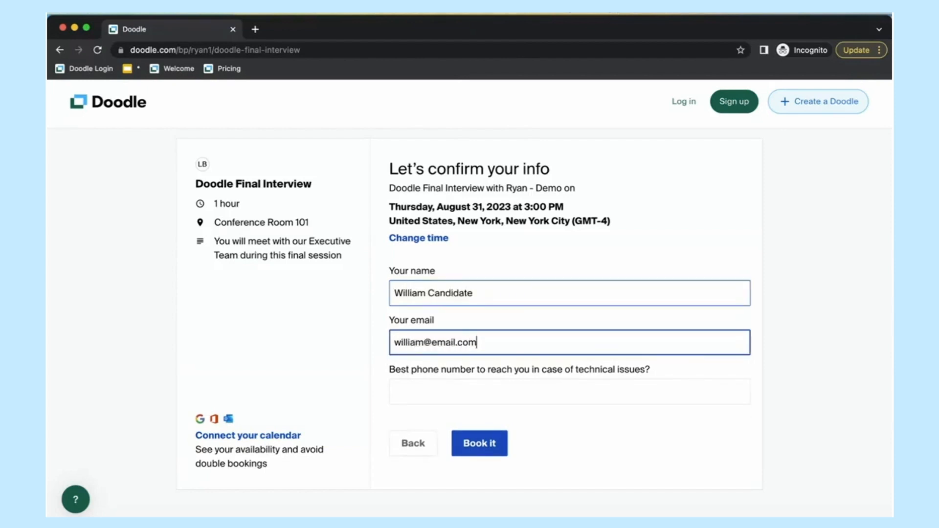
key(Tab)
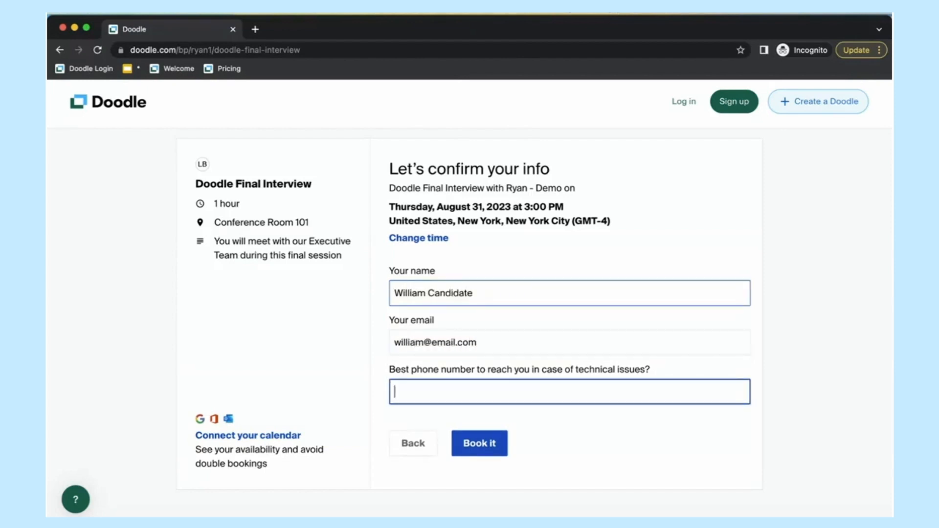
text(777-777-7777)
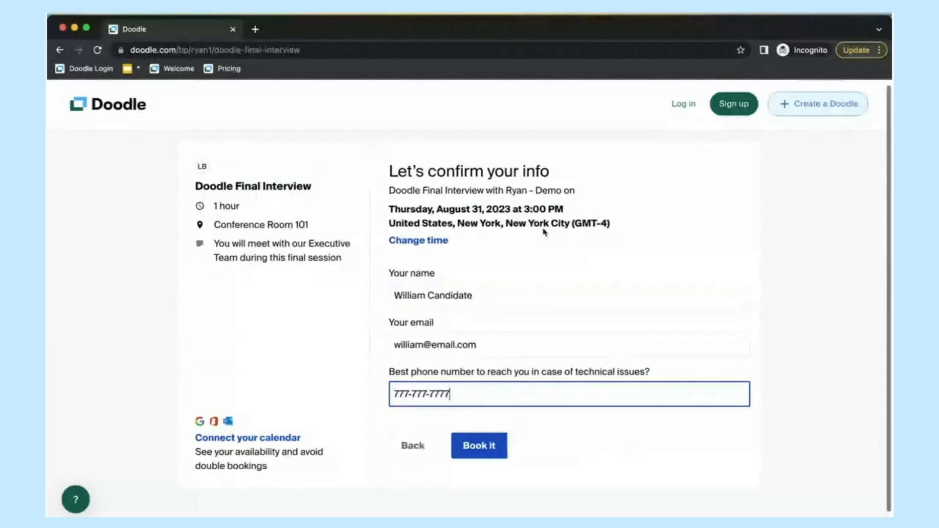
click(500, 446)
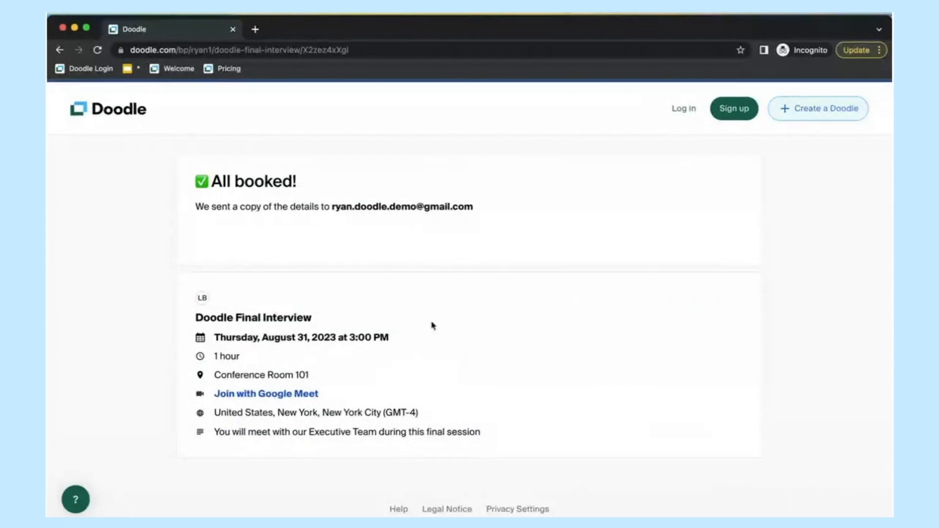
Step: Review the All booked! confirmation for the August 31, 3:00 PM Final Interview
mouse_move(205, 300)
Step: Close the private Doodle window, minimize the Final Interview draft and return to the booking email
click(63, 28)
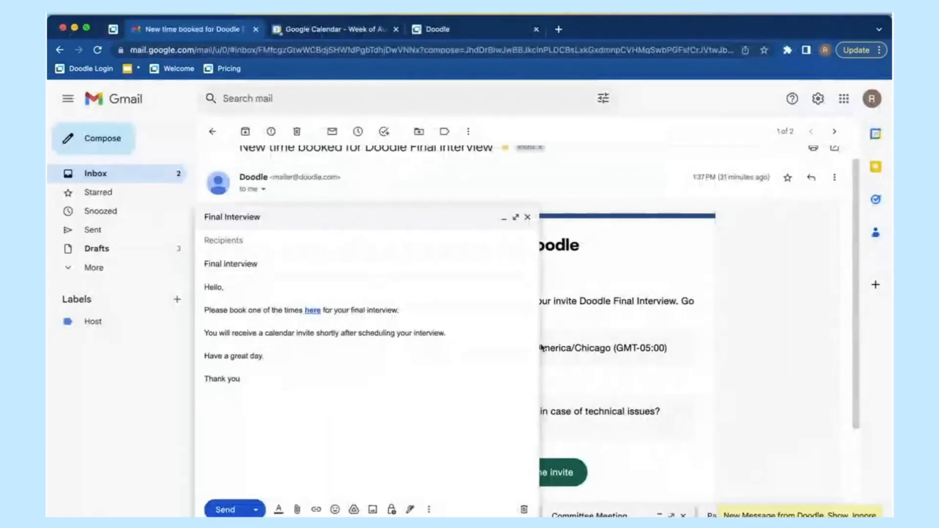
click(504, 218)
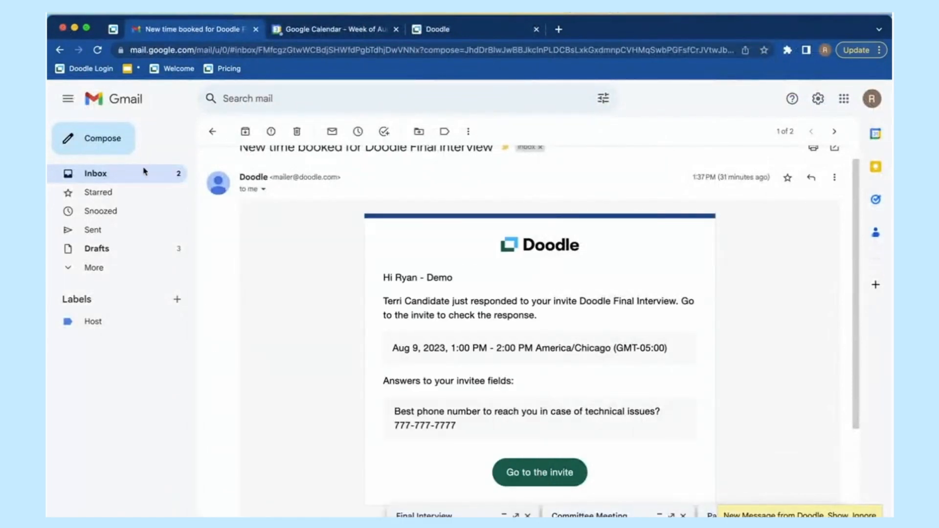
click(145, 171)
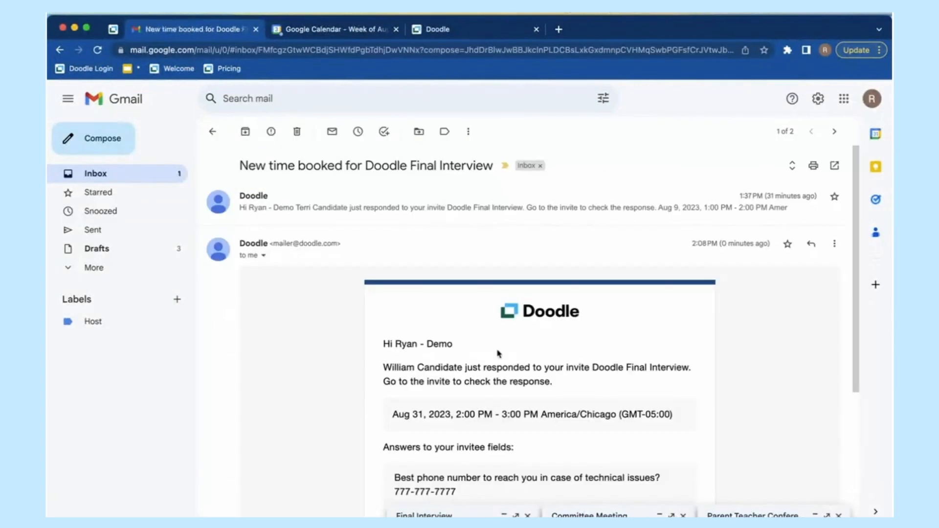
Step: Check the invitee name, Chicago time zone and phone details in the Doodle booking email
scroll(499, 353, down, 2)
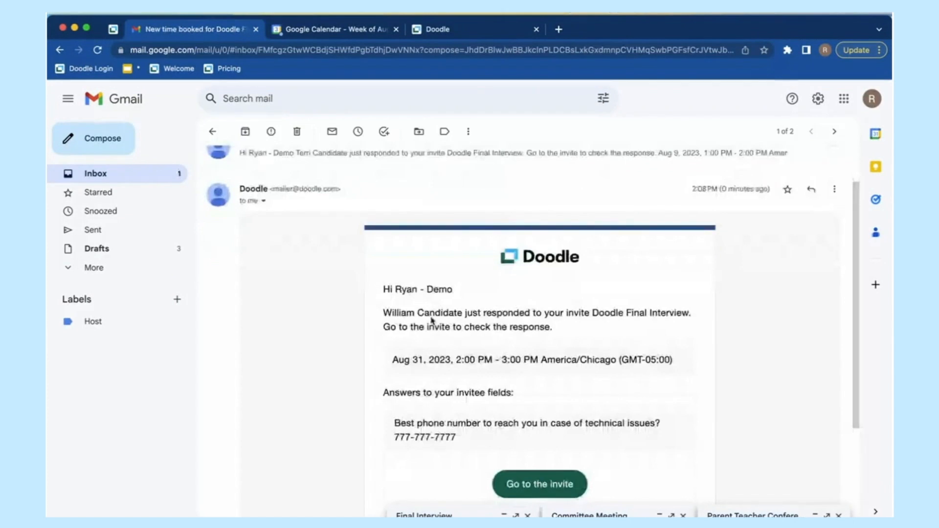
drag(385, 312, 471, 324)
scroll(489, 357, down, 1)
double_click(586, 332)
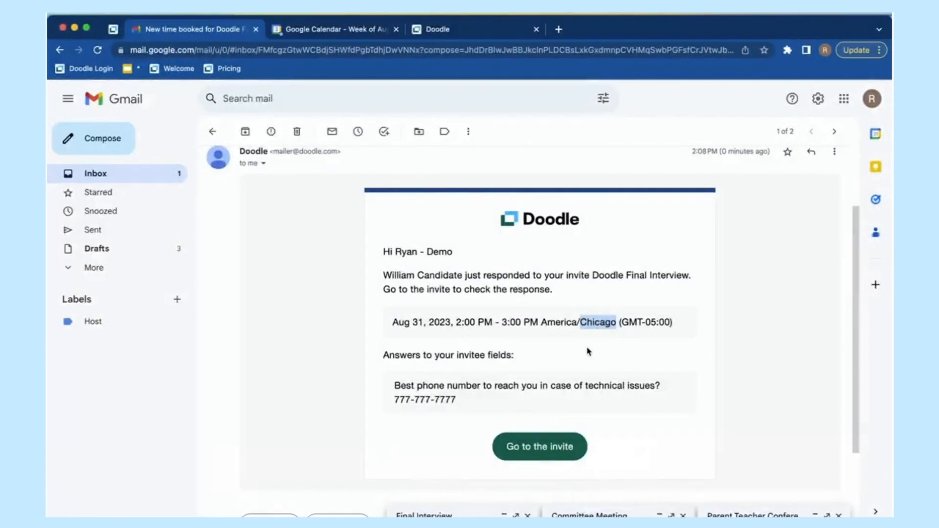
drag(398, 385, 483, 403)
click(483, 403)
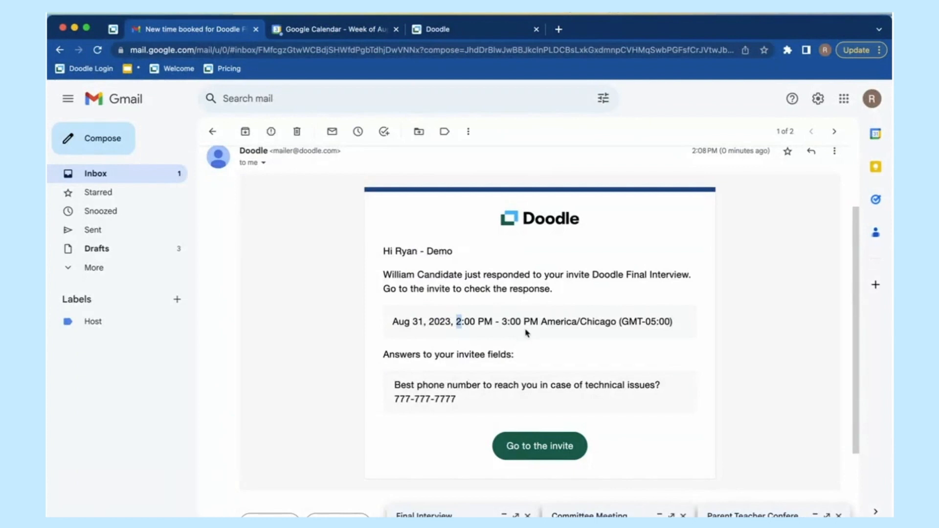
click(322, 30)
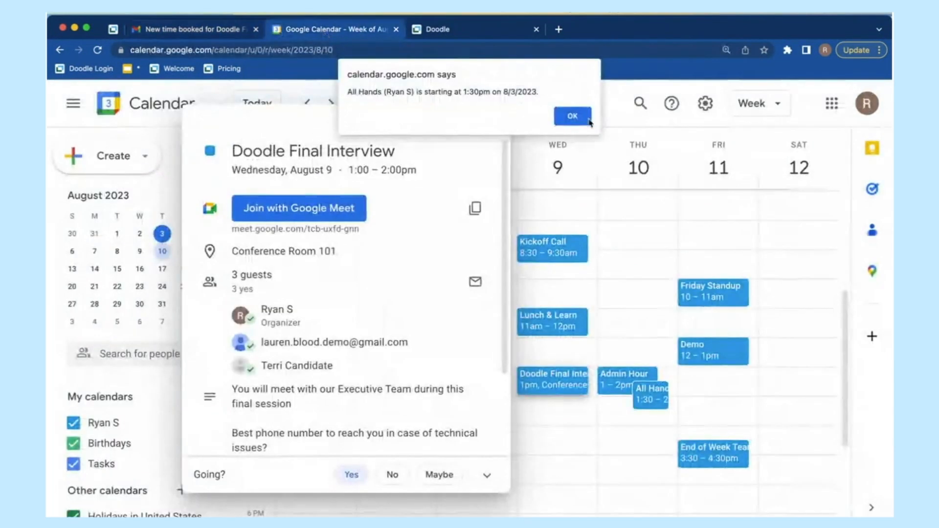
Step: Show the week of August 31 and turn on the organizer's shared calendar under Other calendars
click(572, 116)
click(491, 121)
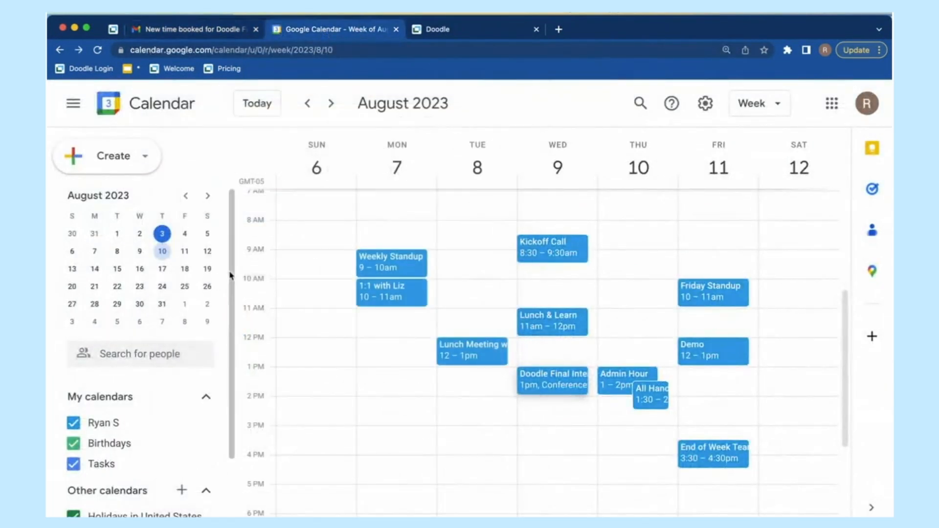
click(163, 303)
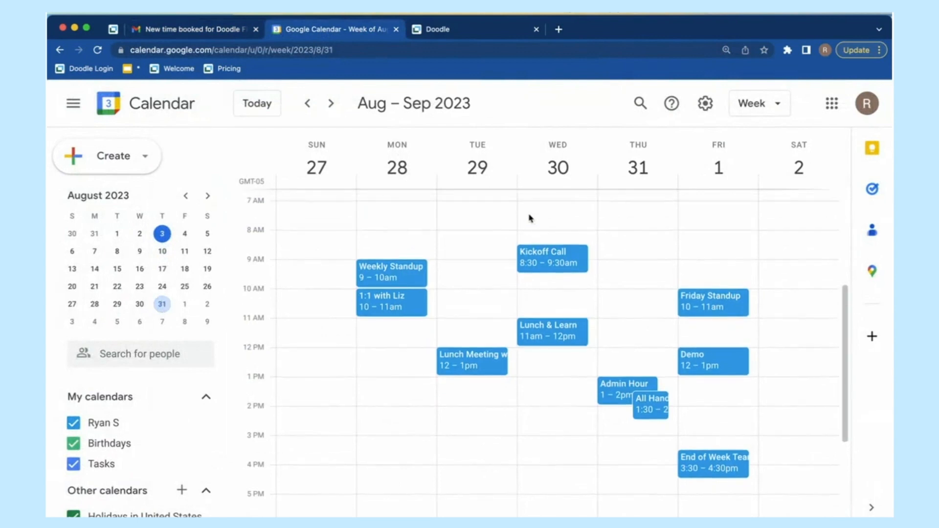
scroll(617, 401, down, 1)
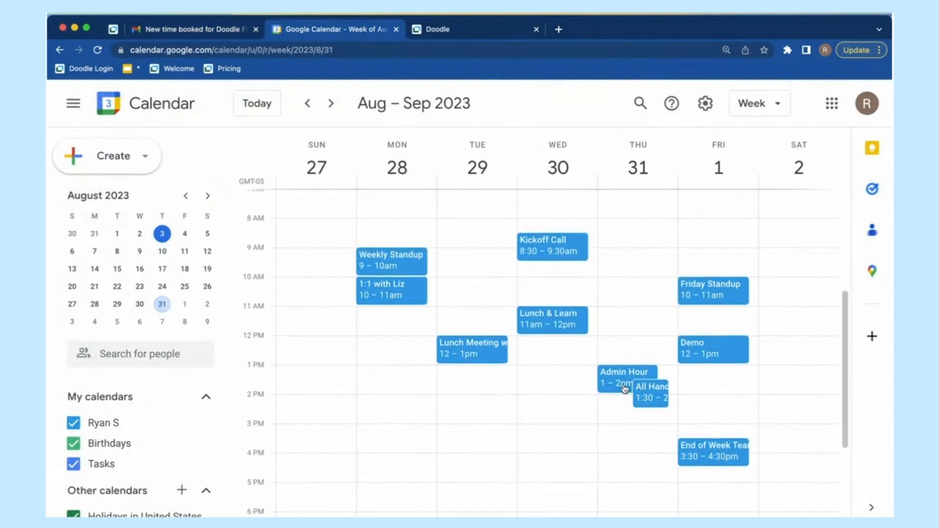
click(642, 394)
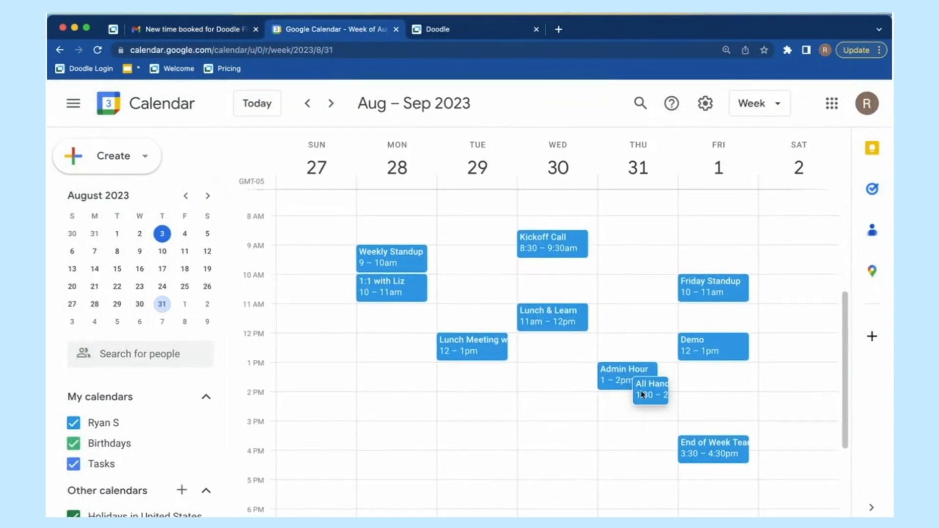
click(572, 243)
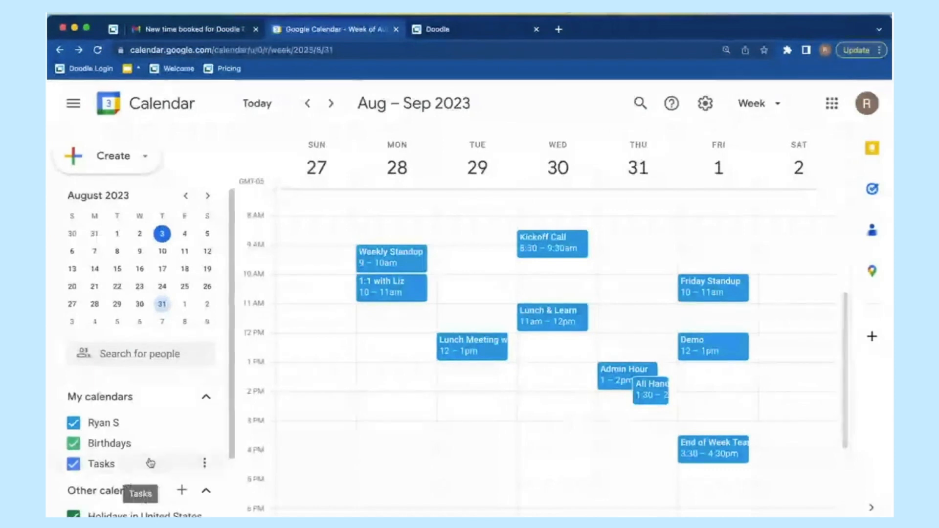
scroll(147, 470, down, 3)
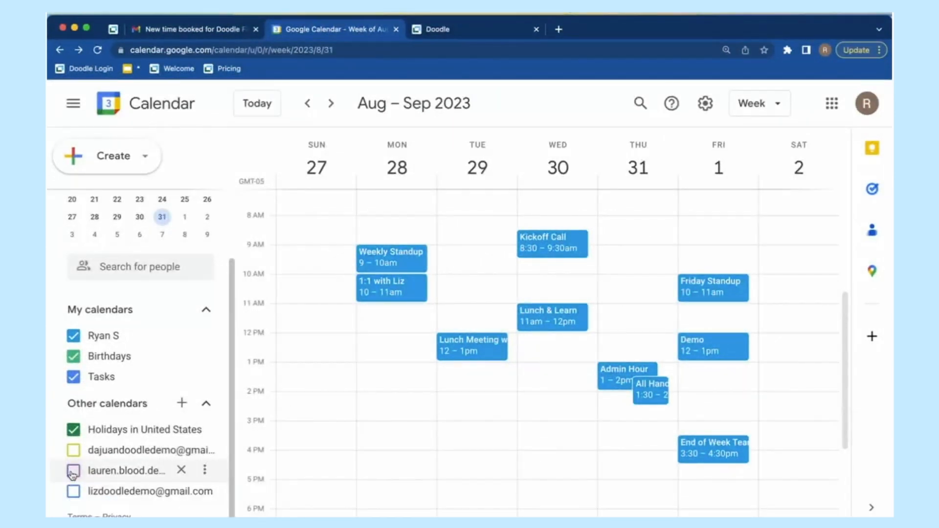
click(73, 472)
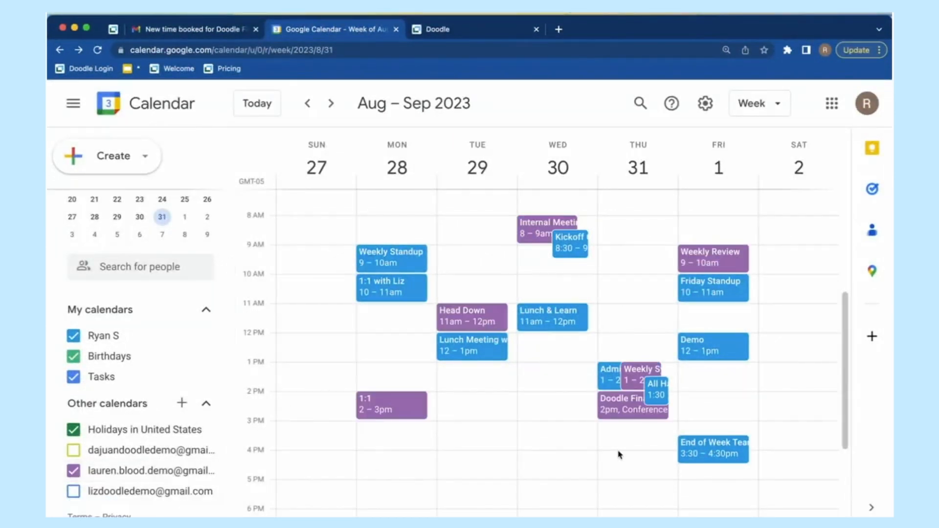
click(624, 411)
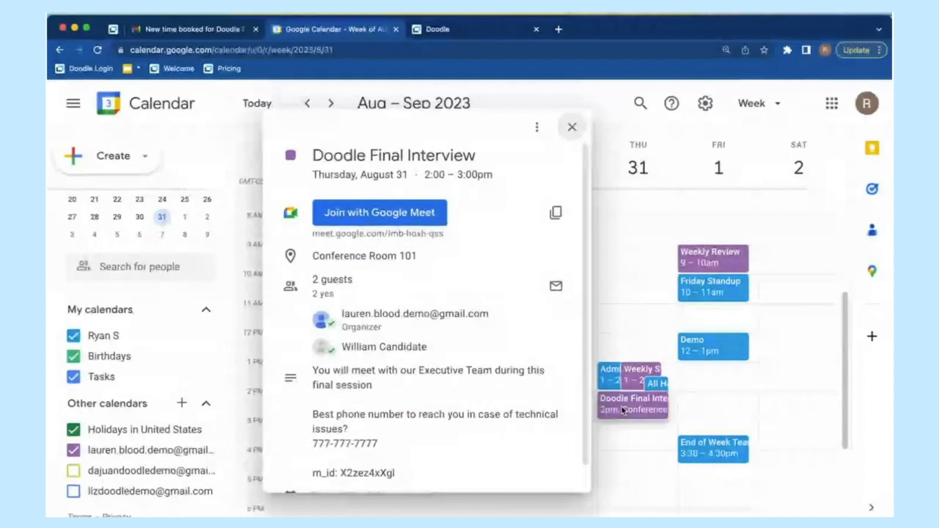
mouse_move(374, 331)
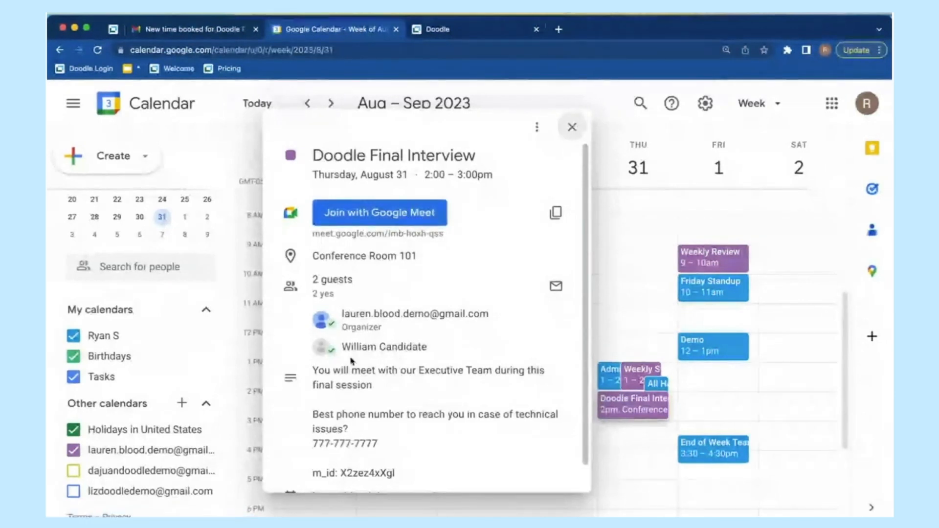
drag(319, 346, 440, 347)
click(441, 347)
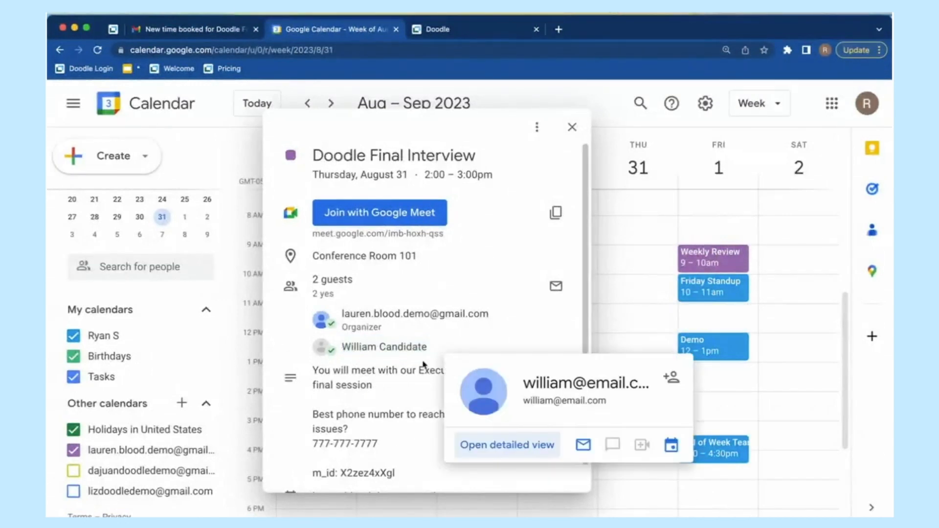
scroll(404, 430, down, 2)
drag(310, 392, 450, 421)
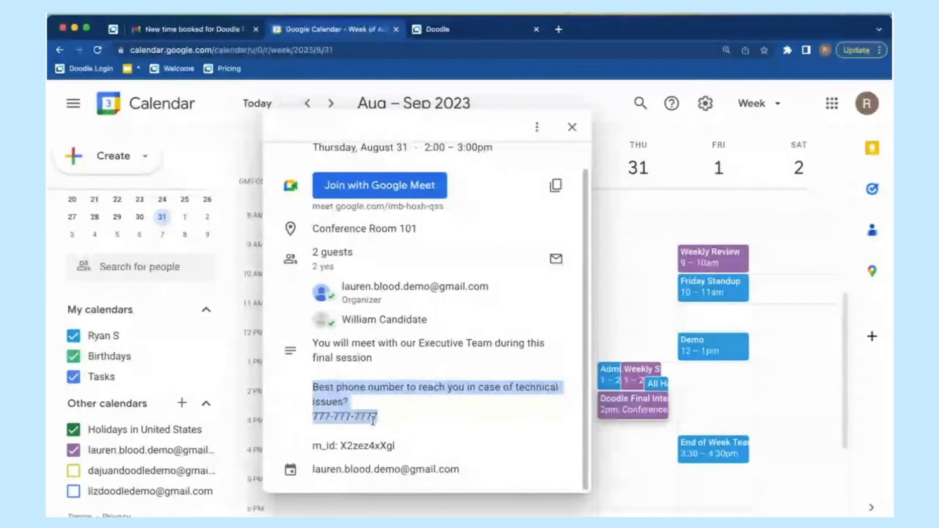
click(374, 419)
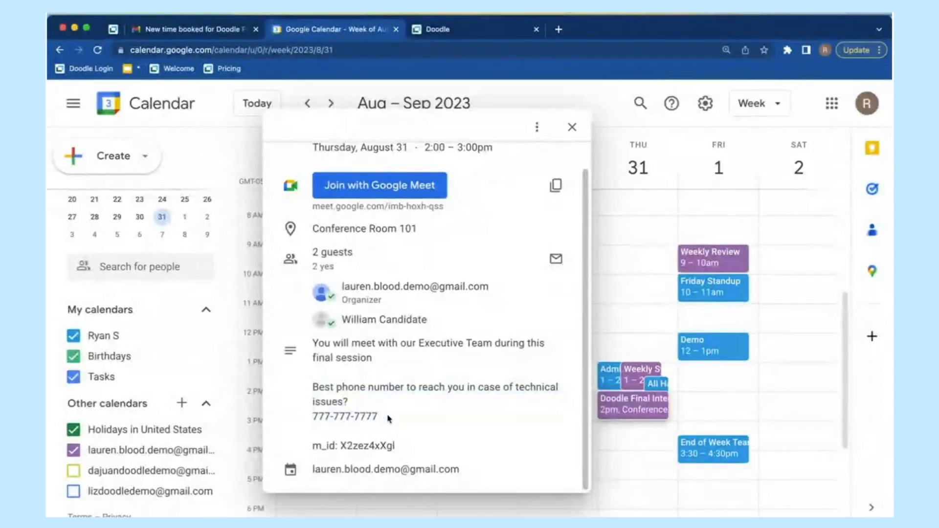
scroll(410, 415, up, 1)
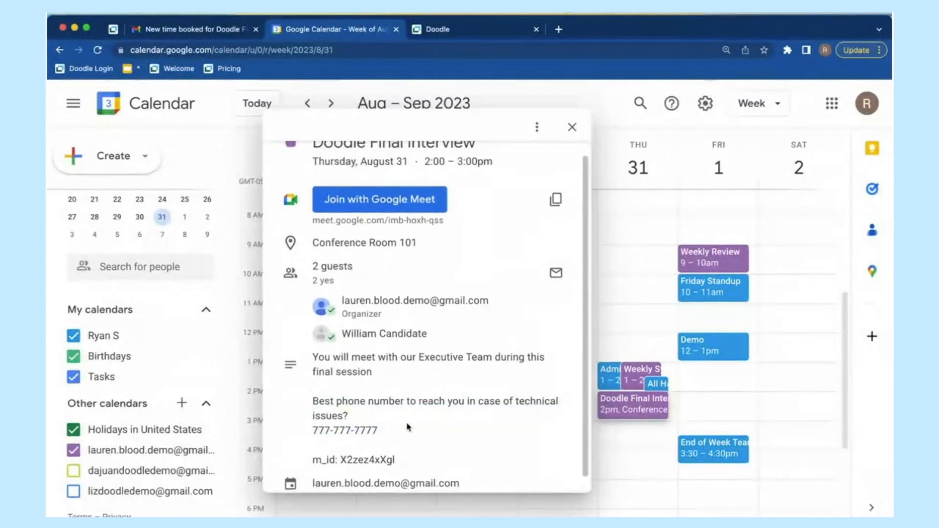
scroll(405, 429, up, 1)
scroll(405, 432, up, 1)
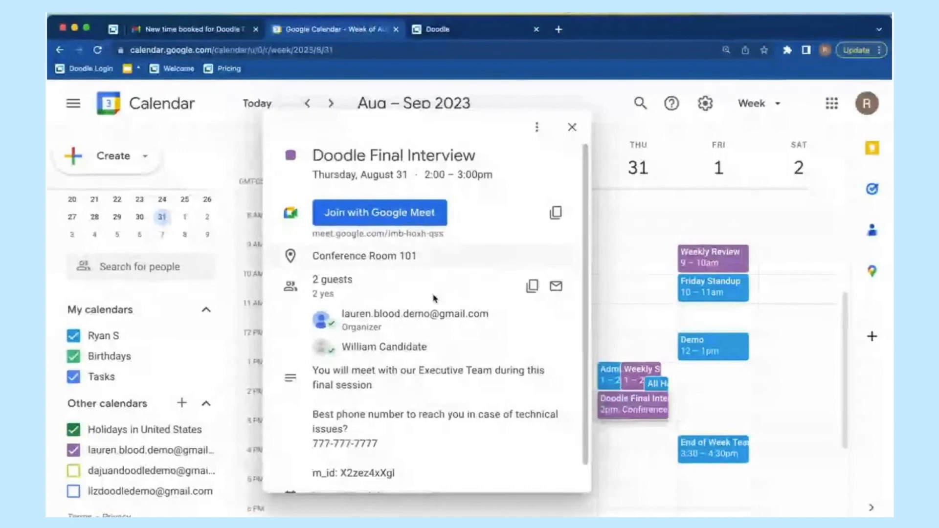
mouse_move(405, 347)
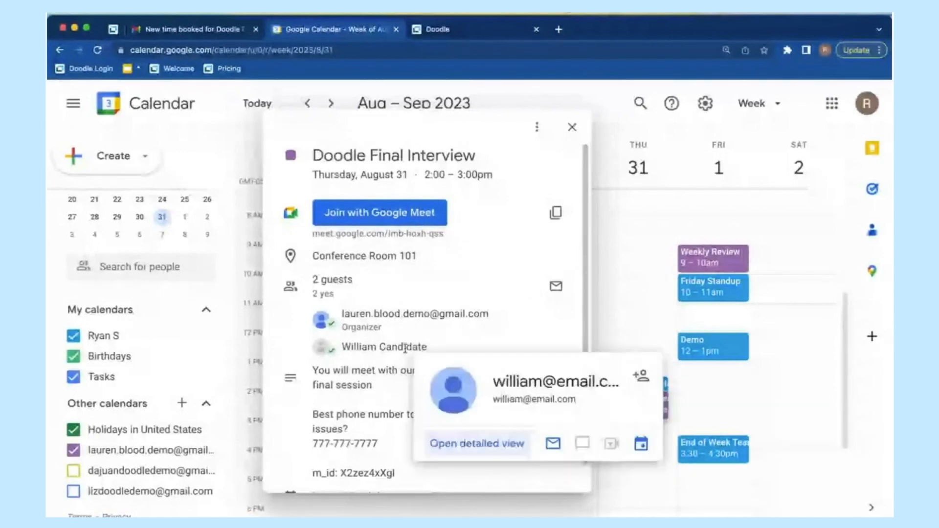
click(570, 130)
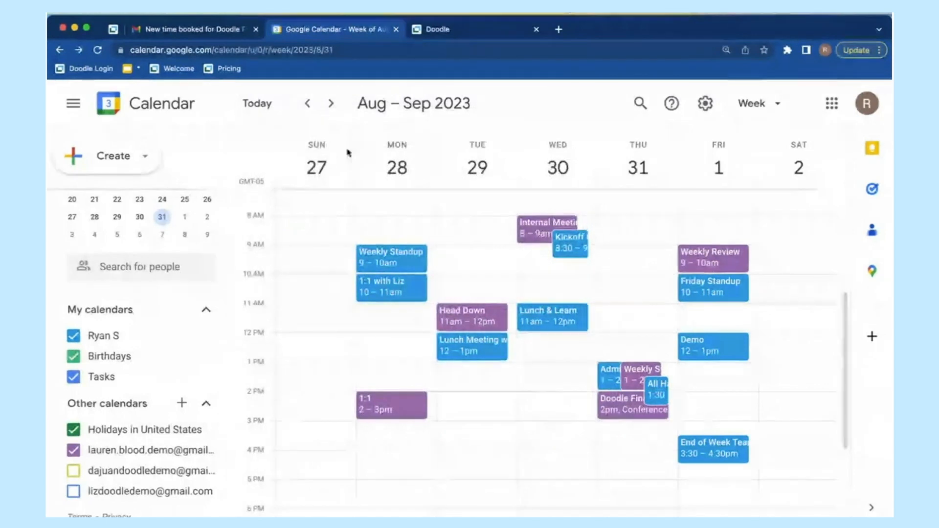
Step: Copy the Doodle Final Interview shareable link, then go back to the Gmail inbox list
click(435, 30)
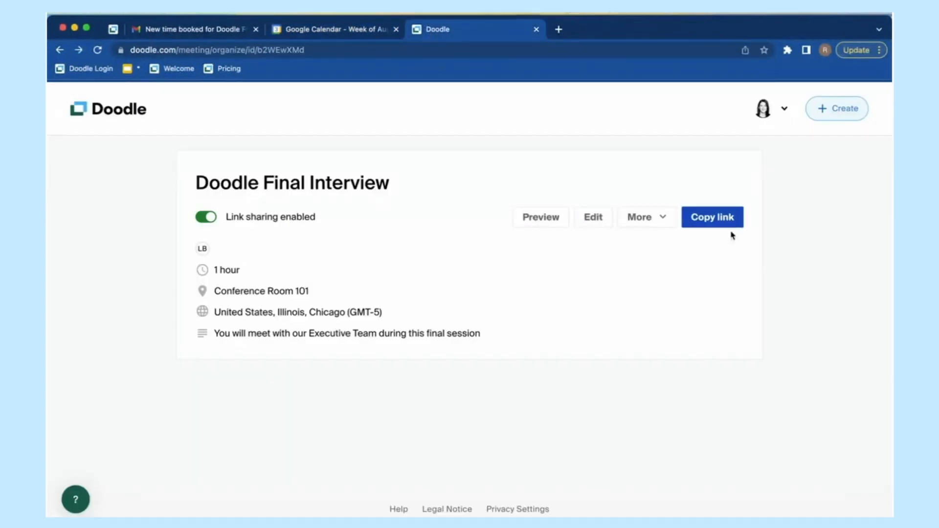
click(720, 219)
click(188, 30)
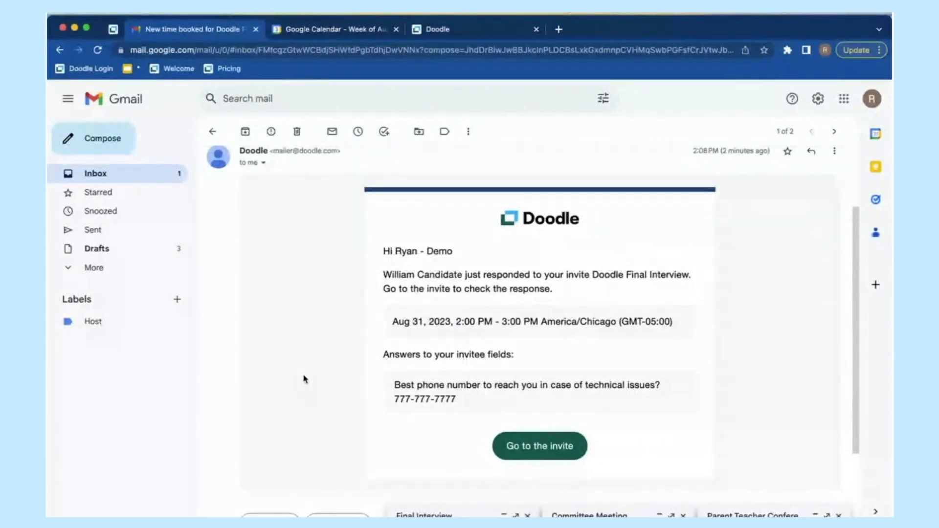
scroll(345, 376, down, 1)
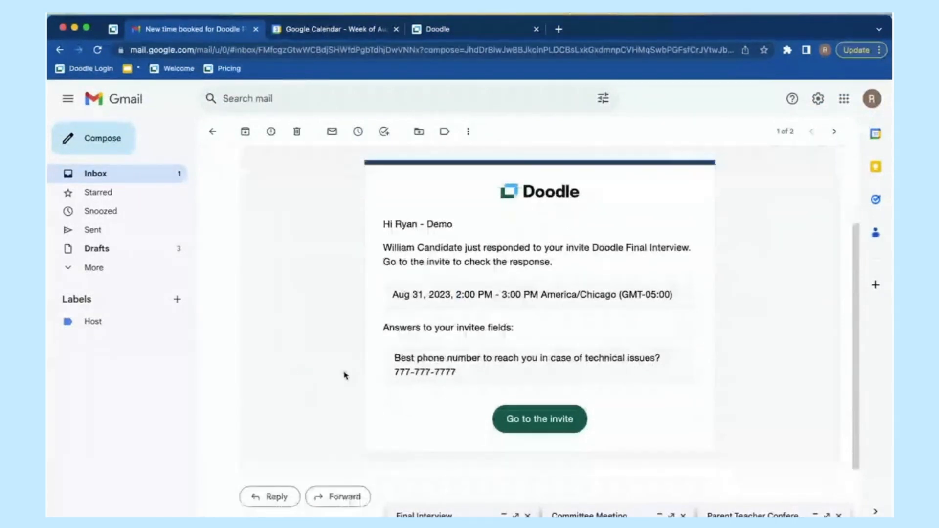
scroll(346, 376, up, 3)
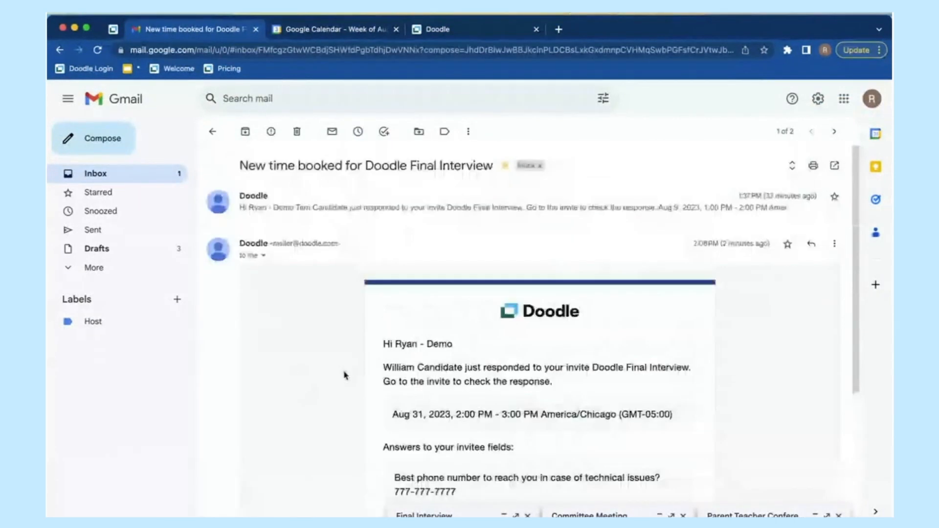
click(173, 176)
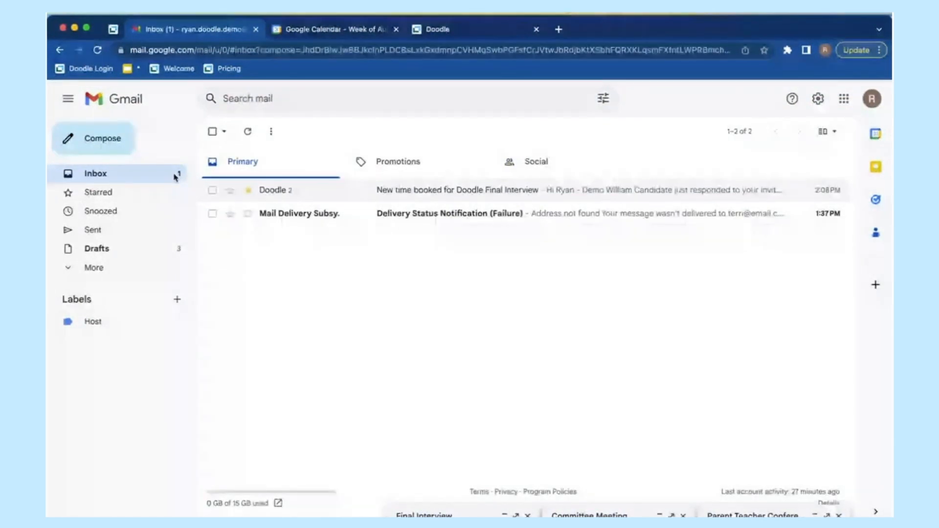
Step: Go to the Doodle Dashboard from the account menu and copy the Final Interview link
click(442, 30)
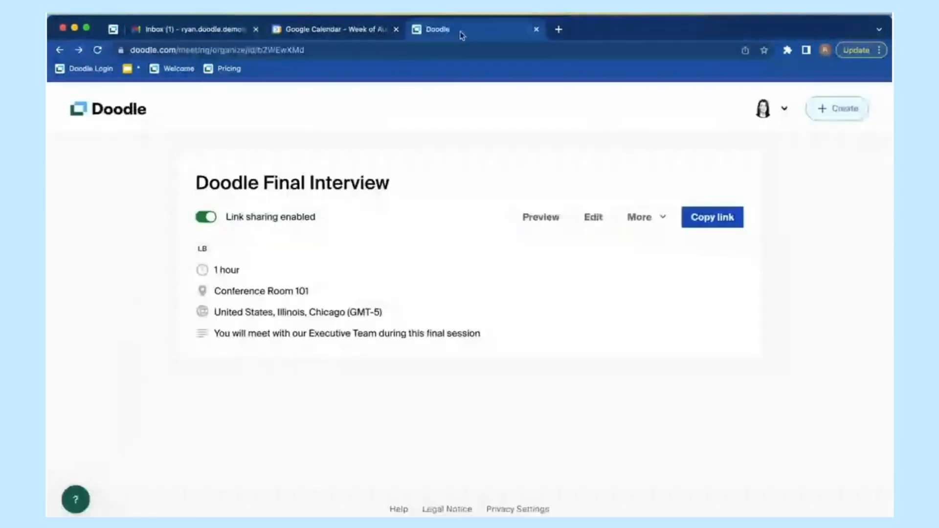
click(764, 110)
click(650, 208)
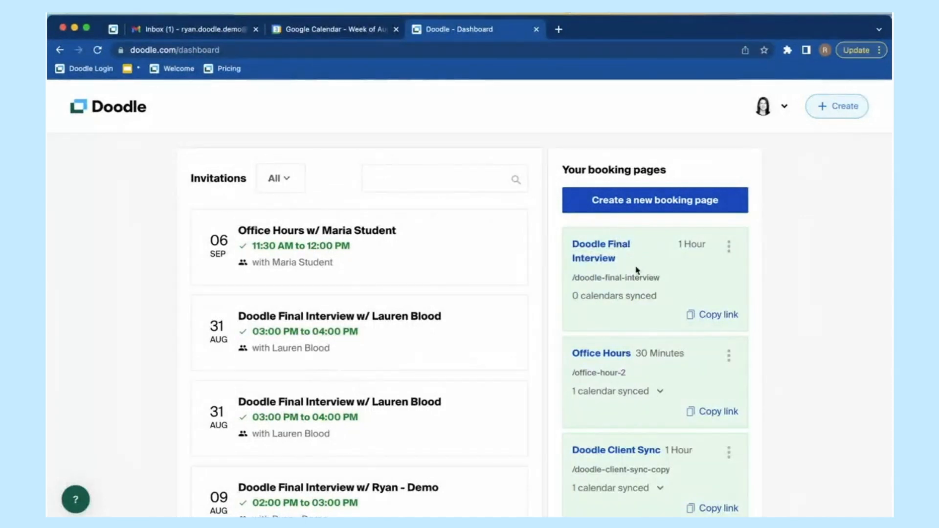
click(714, 316)
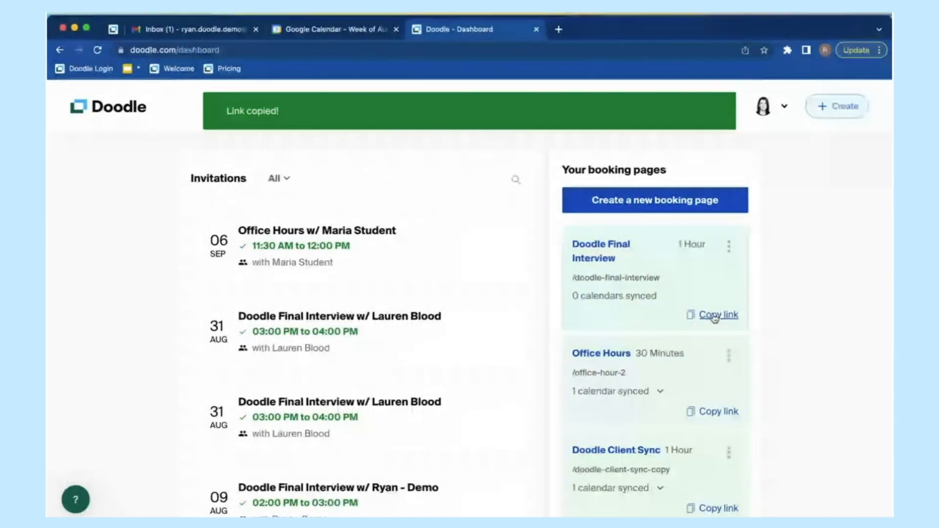
click(730, 247)
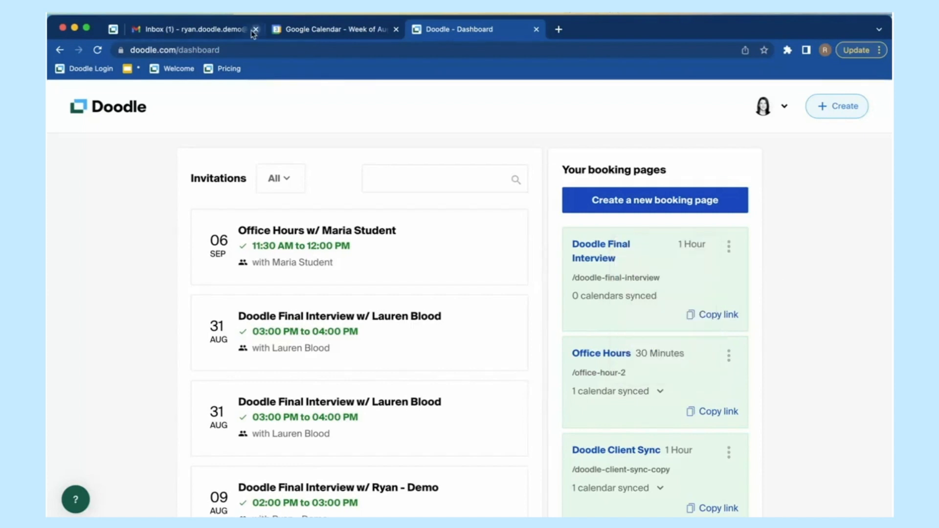
Step: Open the 'New time booked for Doodle Final Interview' email and review the invitee's answers
click(218, 32)
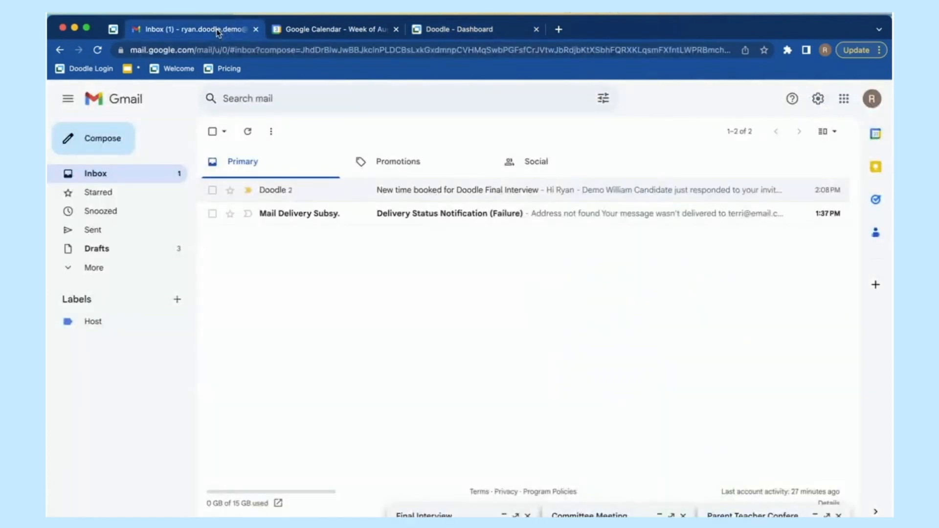
click(417, 195)
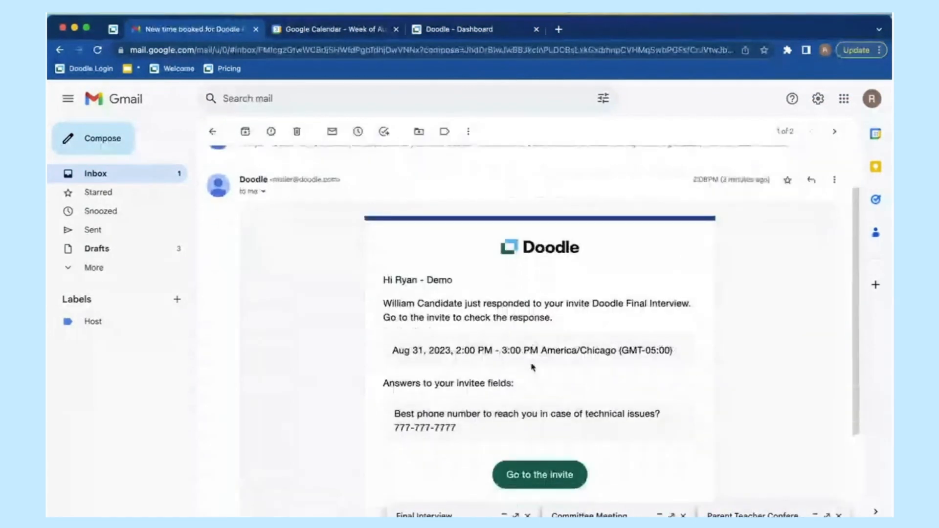
scroll(490, 274, down, 1)
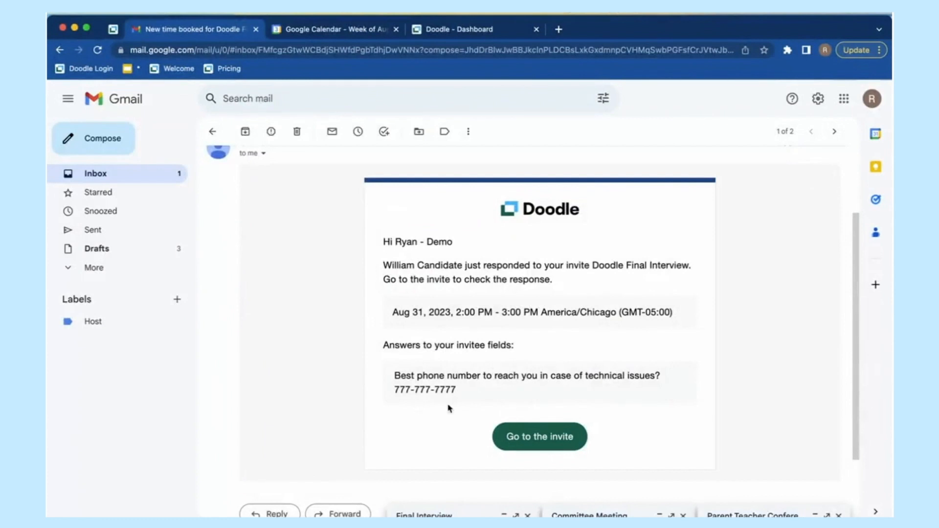
scroll(489, 313, down, 1)
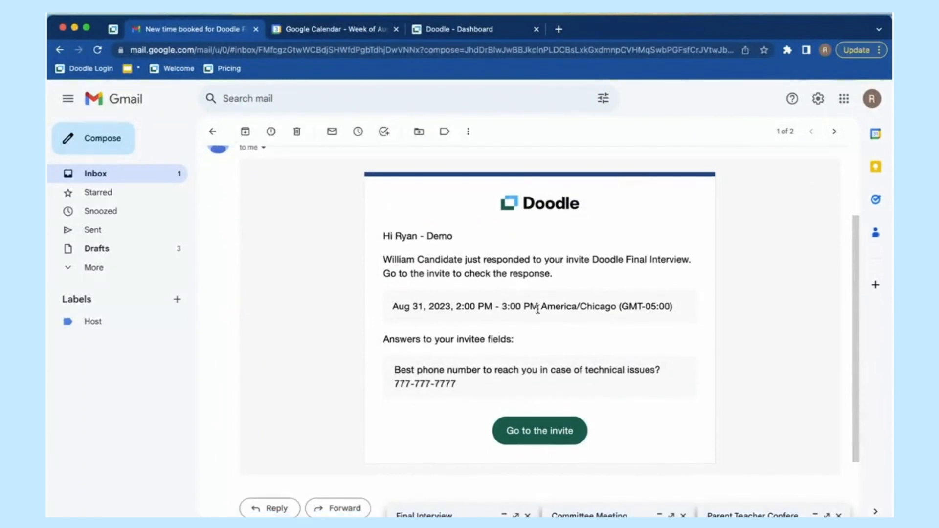
drag(384, 332, 607, 372)
click(612, 380)
Step: Check the booked Aug 31, 2:00–3:00 PM time, then move to the calendar week
scroll(495, 292, down, 1)
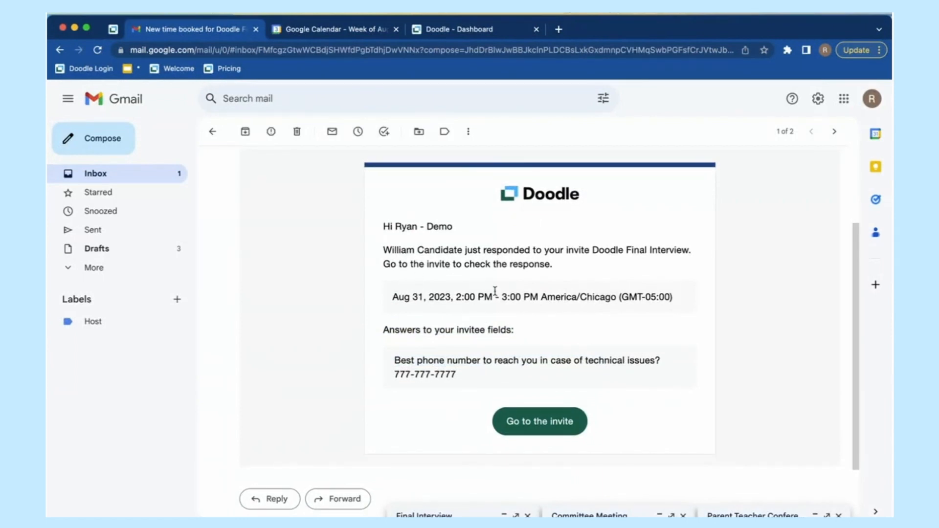
drag(384, 250, 648, 266)
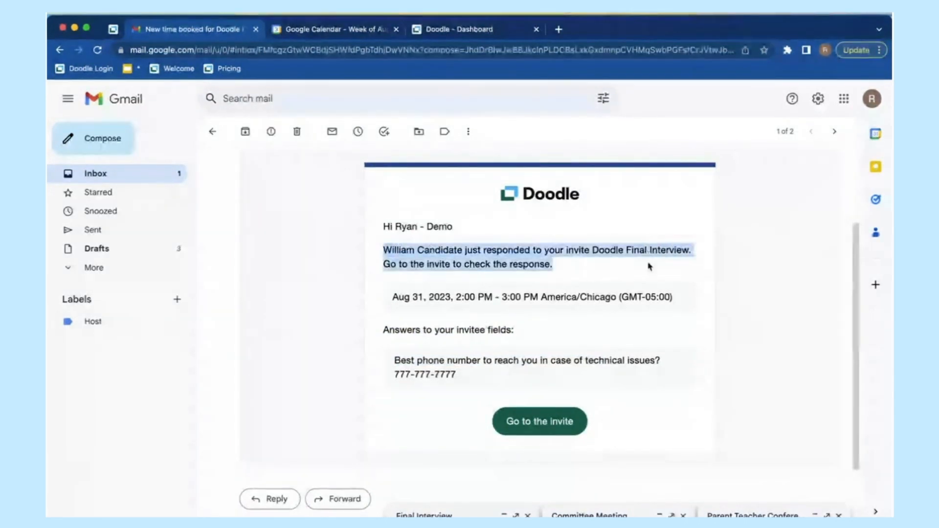
drag(415, 298, 577, 298)
click(607, 298)
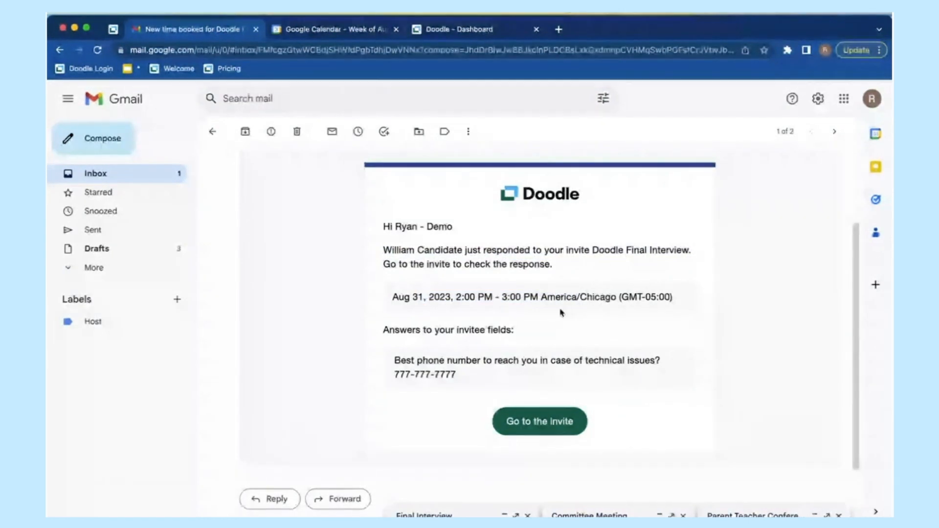
click(337, 30)
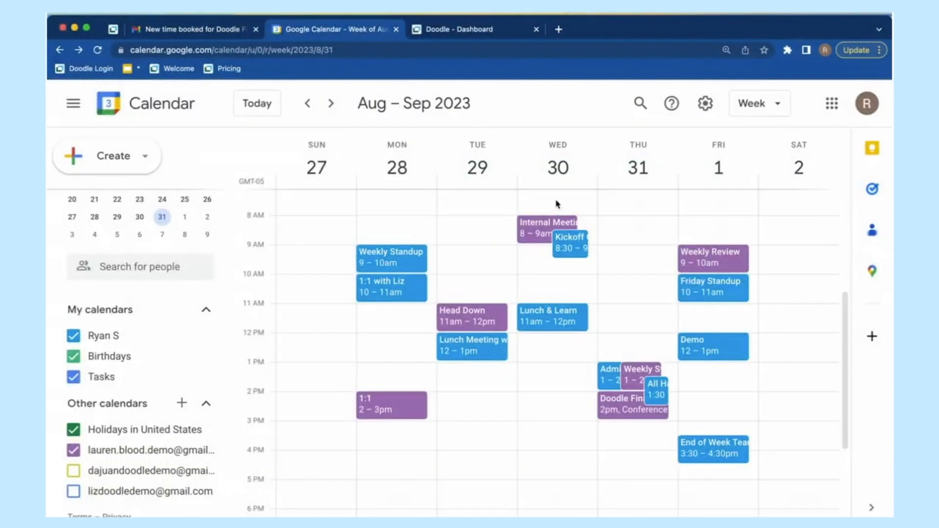
Step: View the Thursday Aug 31, 2–3pm Doodle Final Interview event details, then return to Gmail
click(624, 408)
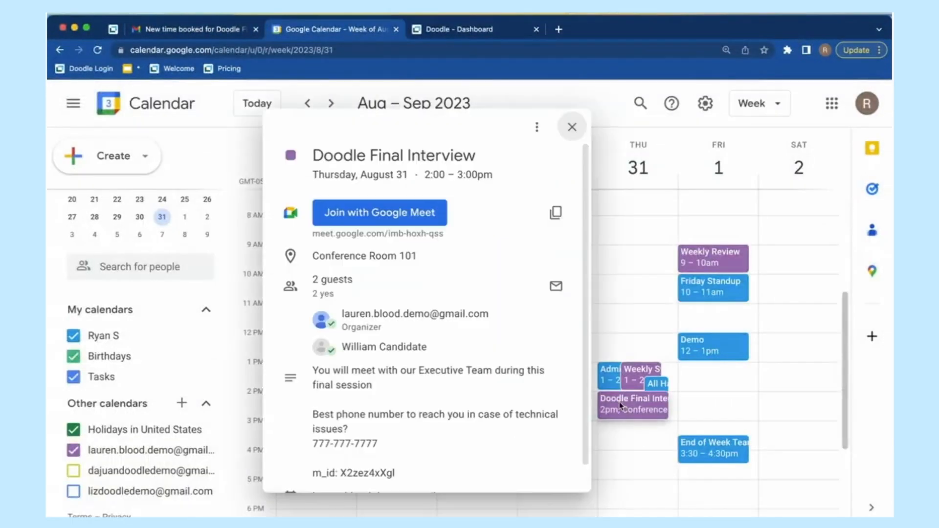
mouse_move(413, 344)
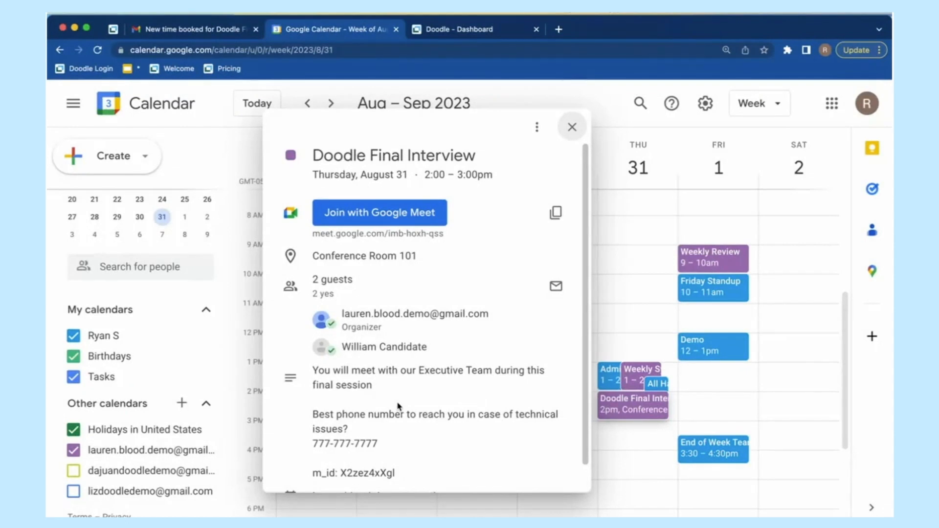
click(572, 127)
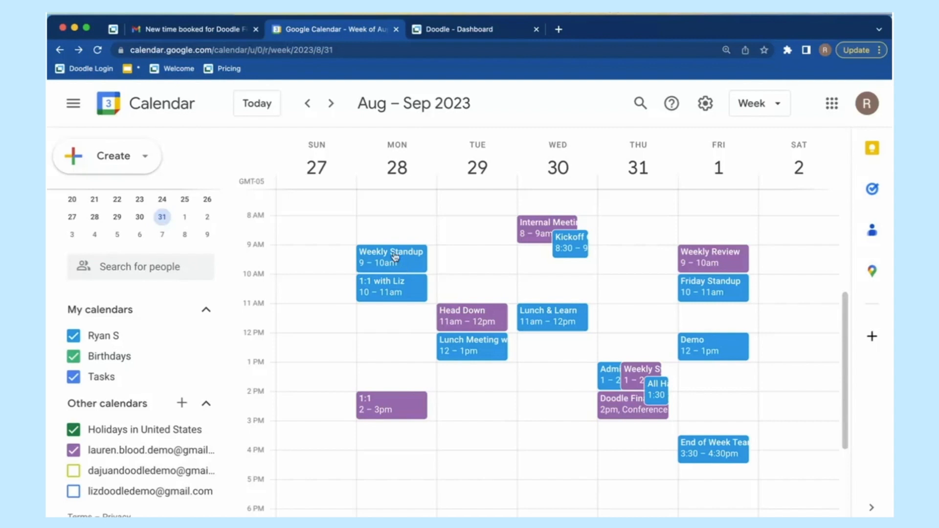
click(186, 31)
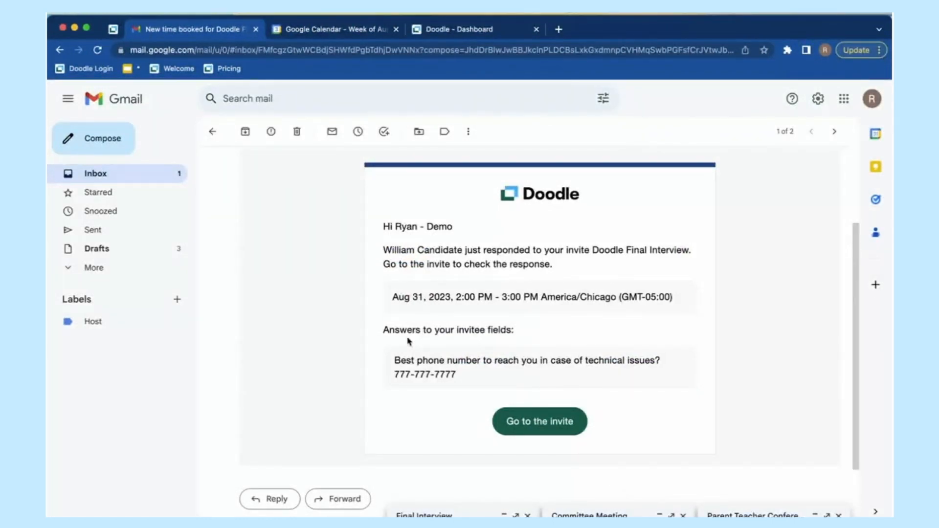
Step: From the Doodle dashboard, open the Doodle Final Interview card's menu and choose Edit
click(156, 173)
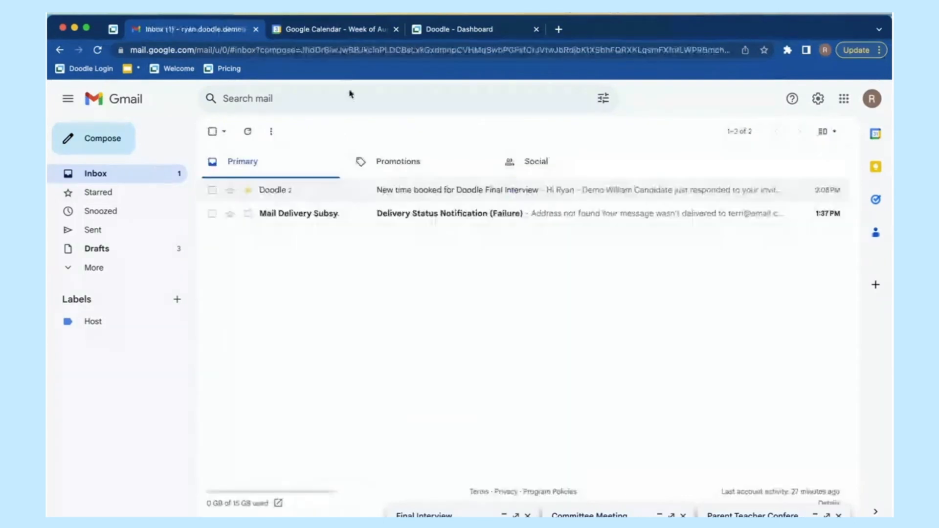
click(460, 29)
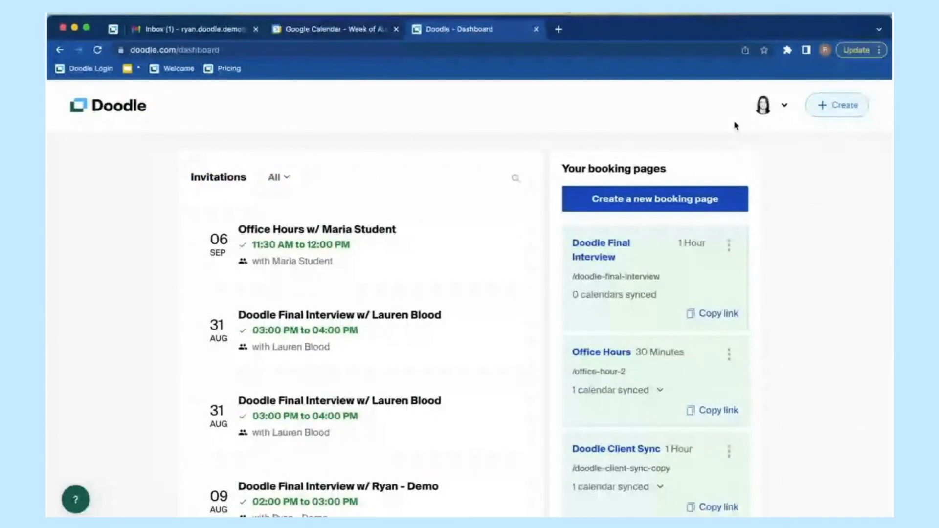
click(729, 245)
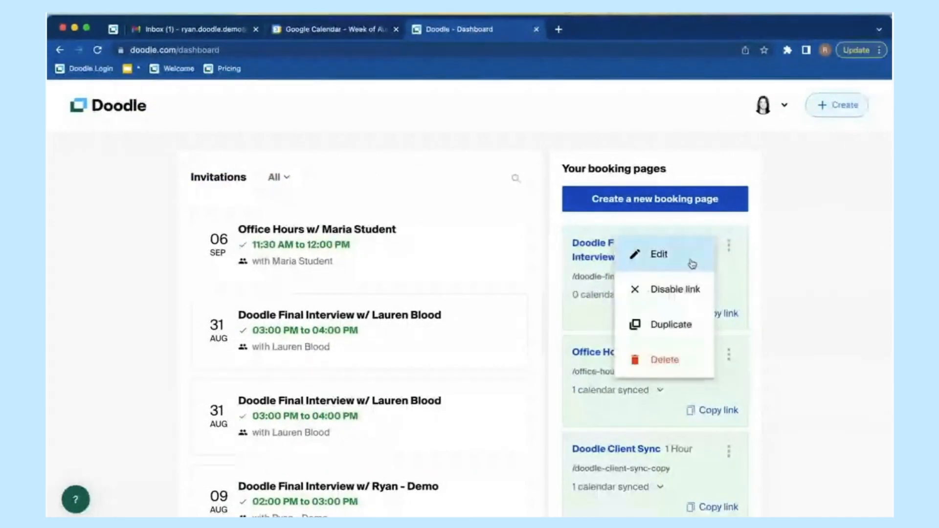
click(757, 273)
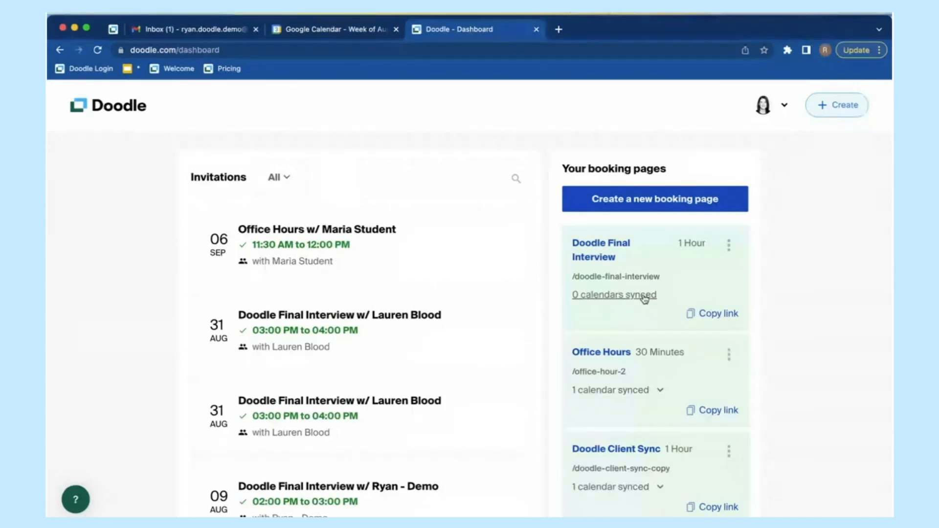
click(728, 246)
click(636, 254)
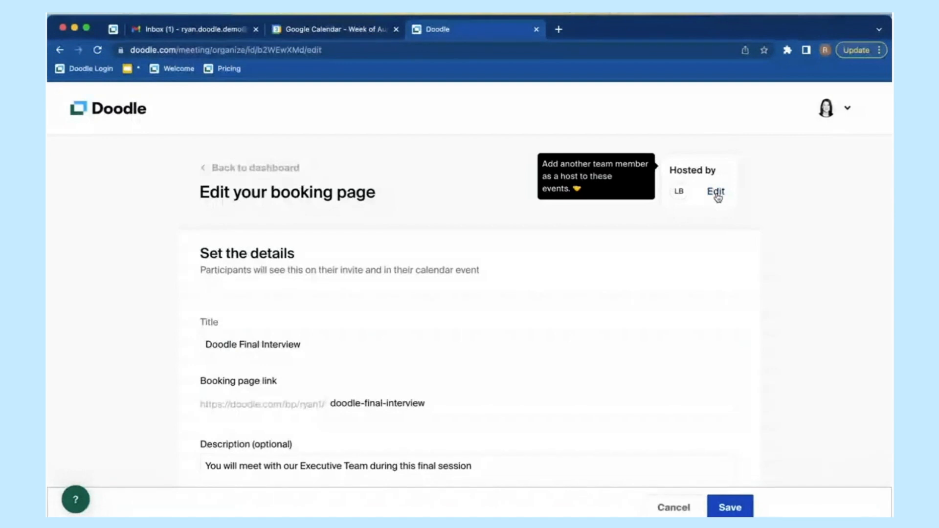
Step: Make yourself a co-host of Doodle Final Interview with Book-on-behalf unchecked, then save the page
click(716, 192)
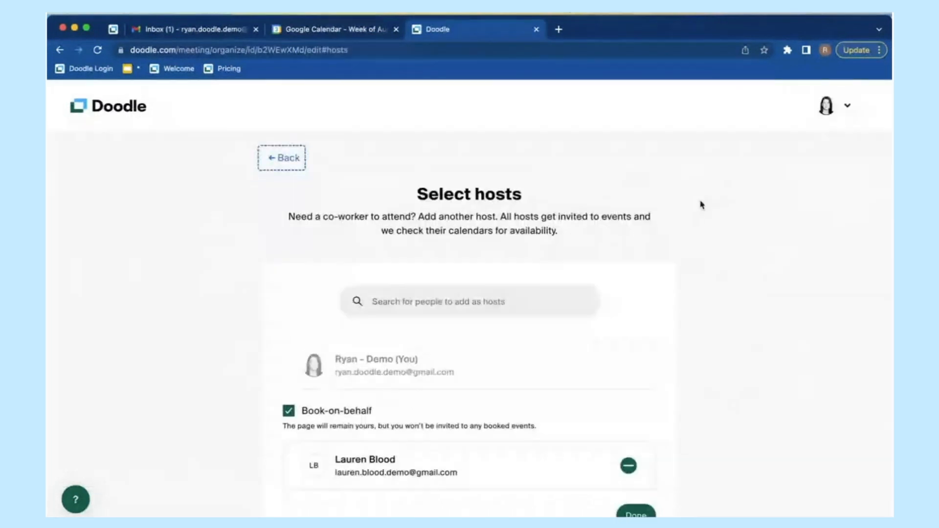
click(335, 416)
scroll(707, 385, down, 1)
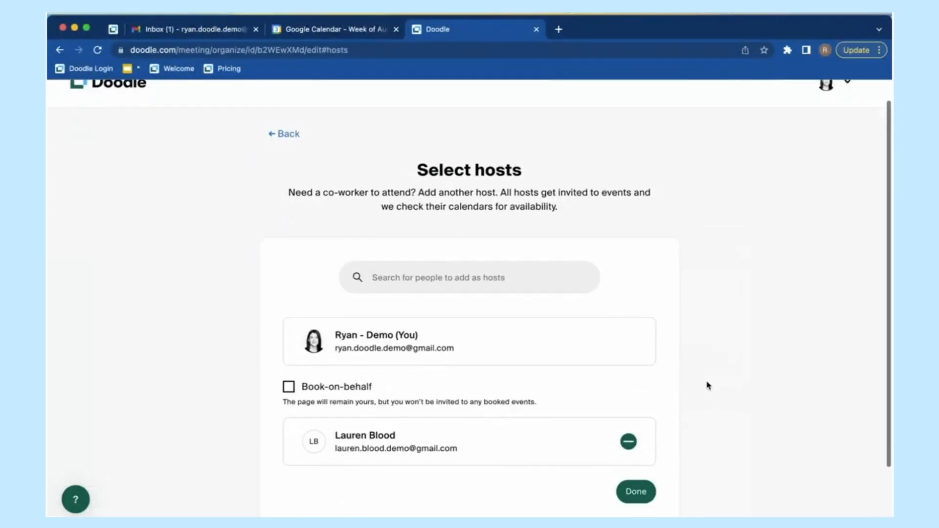
click(630, 487)
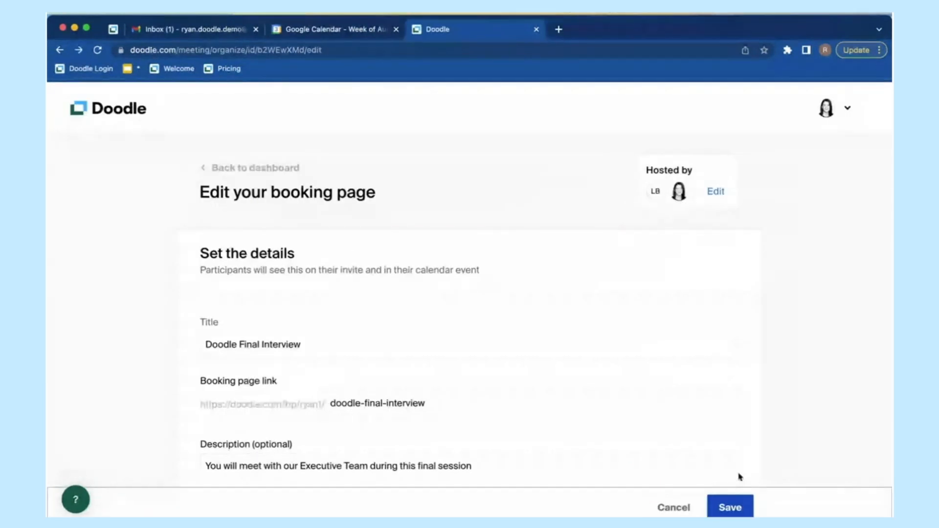
click(736, 504)
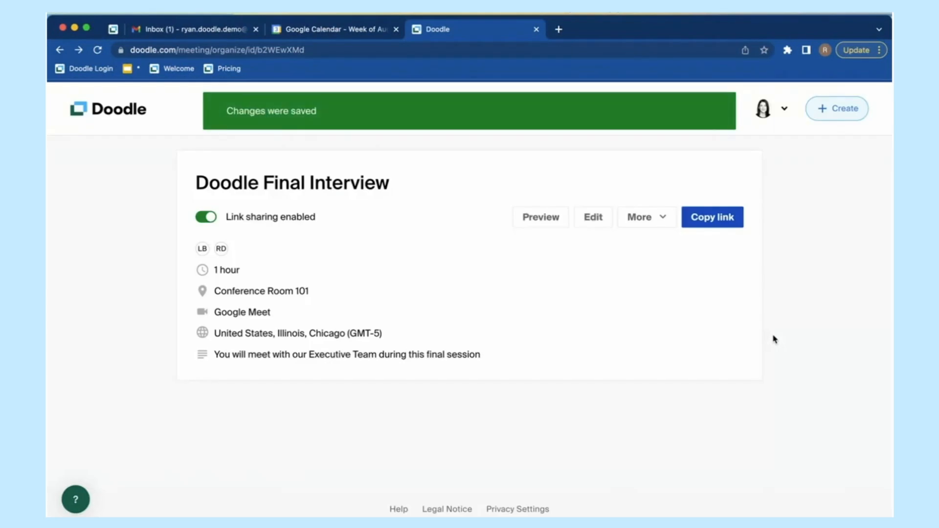
click(783, 109)
Step: Return to the Doodle dashboard from the account menu
click(660, 208)
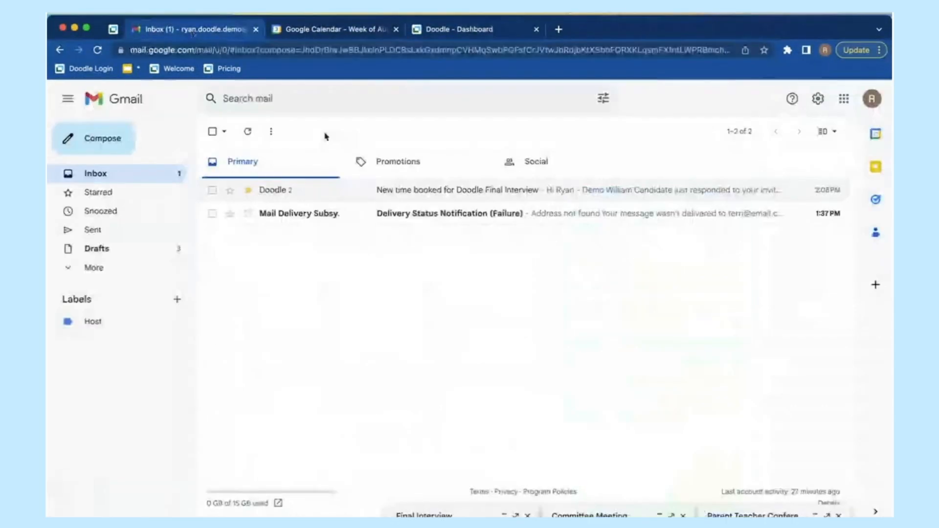
Step: Open the 'New time booked for Doodle Final Interview' email and read the Aug 31, 2:00–3:00 PM booking
click(432, 190)
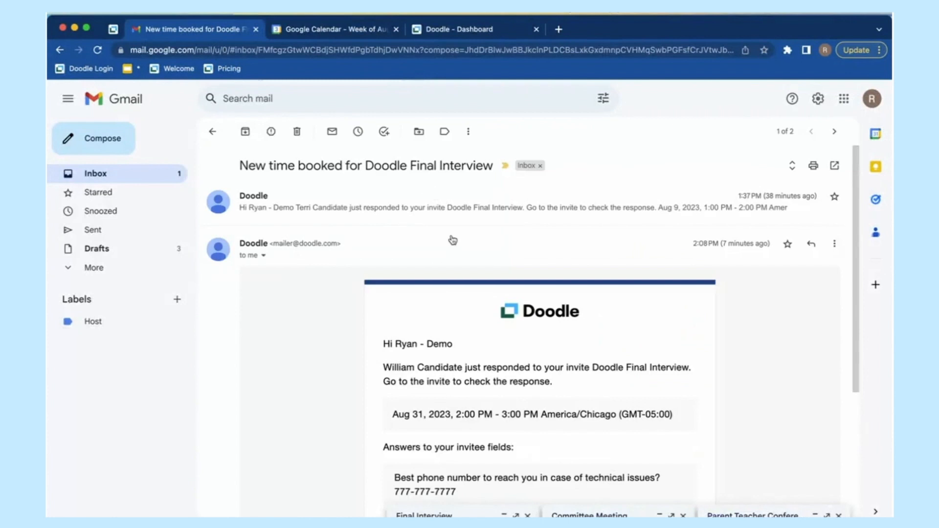
scroll(515, 373, down, 2)
scroll(515, 374, down, 1)
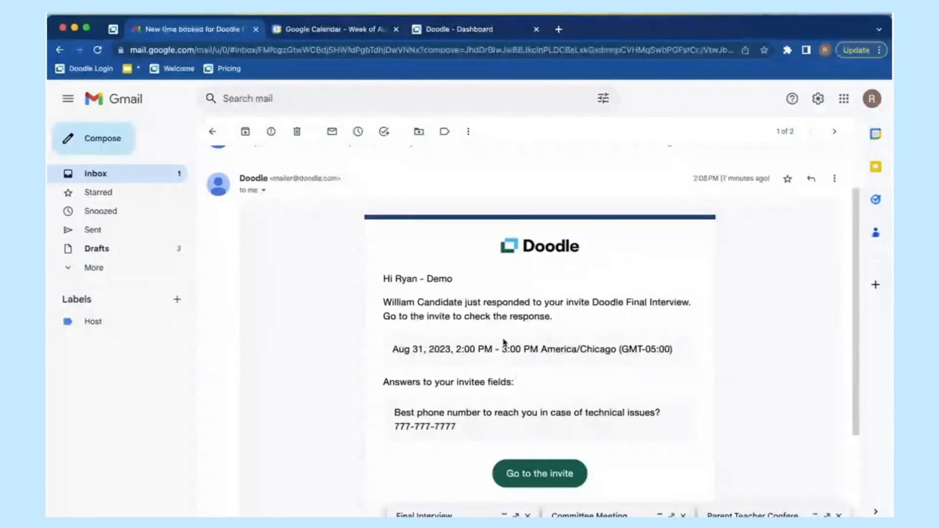
drag(384, 303, 514, 304)
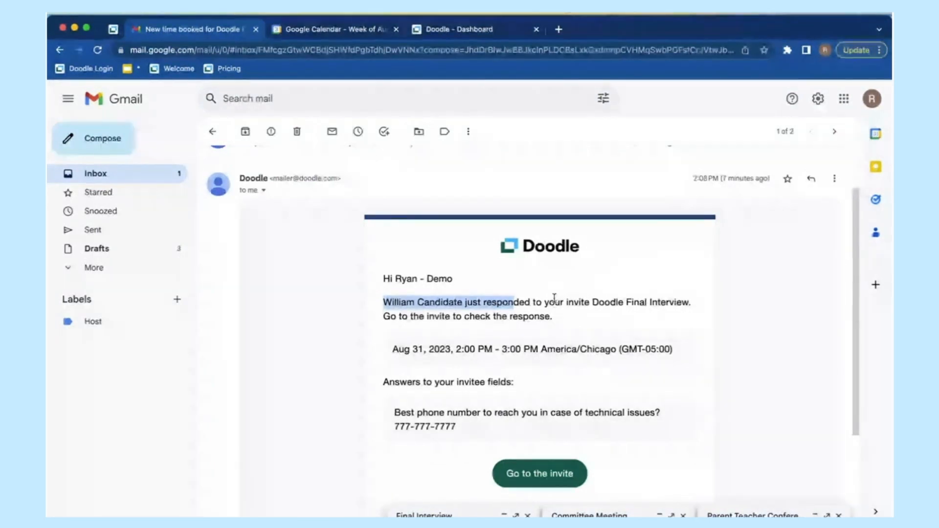
click(538, 300)
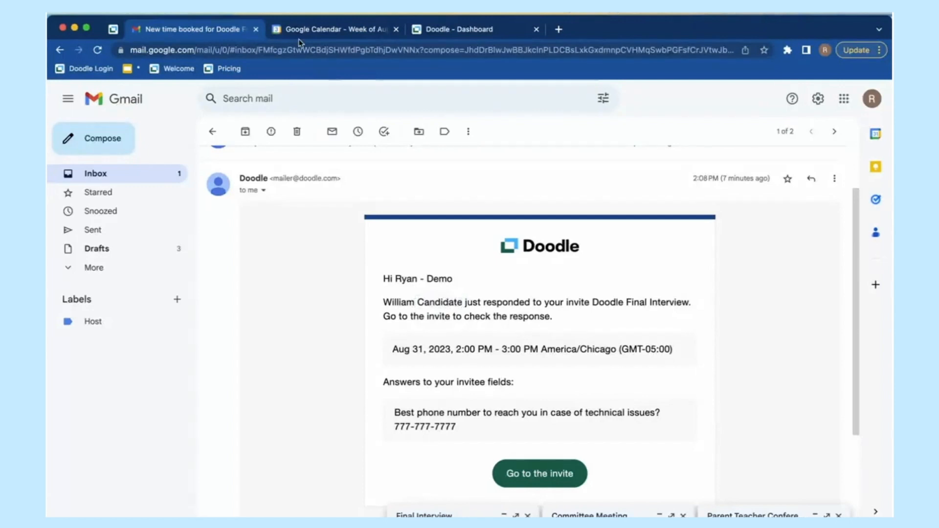
click(320, 30)
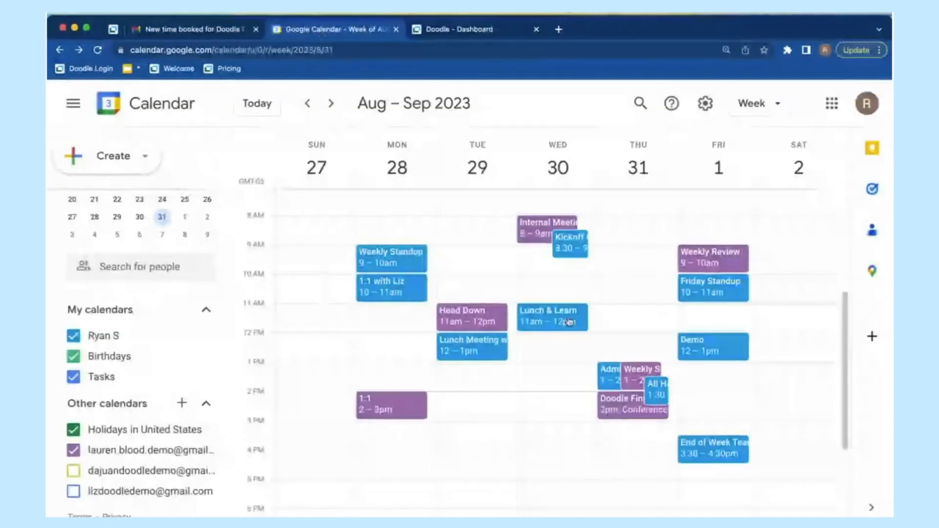
click(661, 397)
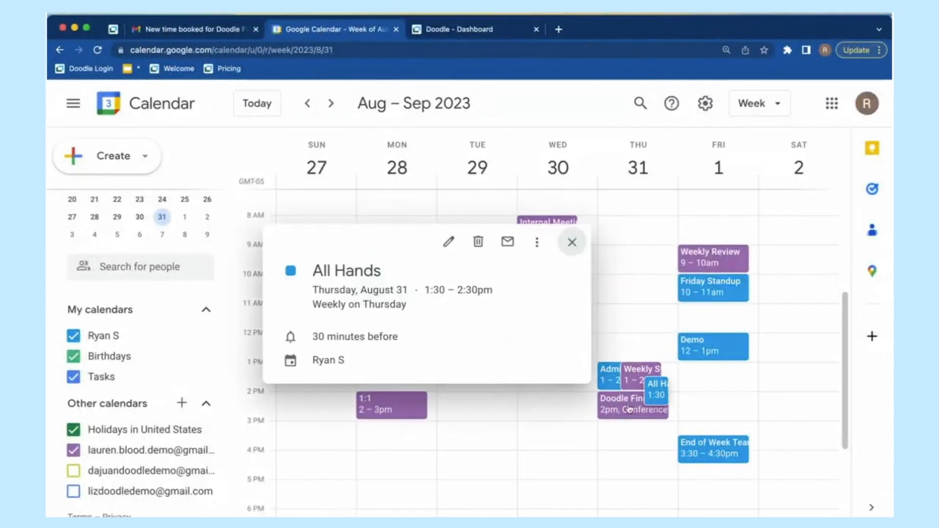
click(625, 410)
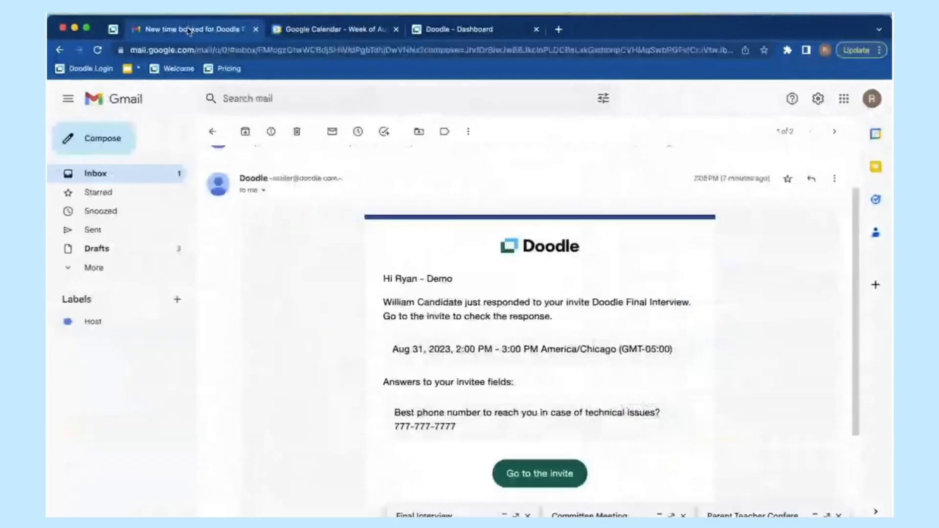
Step: Finish reading the booking email, then view the Aug 31 Doodle Final Interview event in Google Calendar
scroll(511, 277, up, 2)
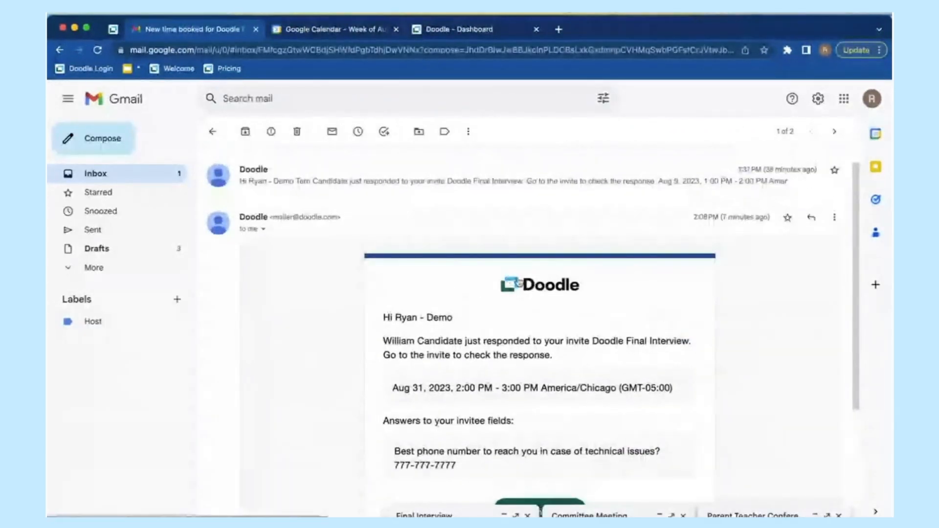
double_click(402, 346)
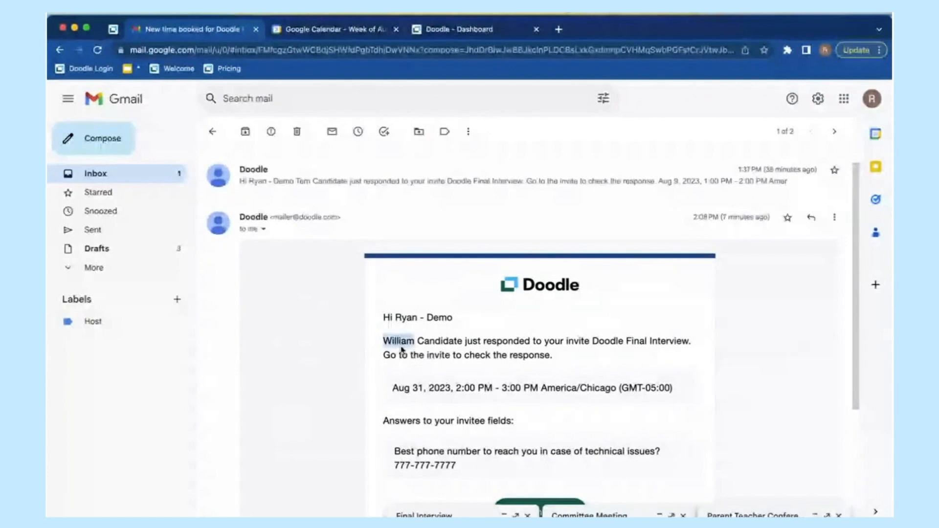
click(399, 343)
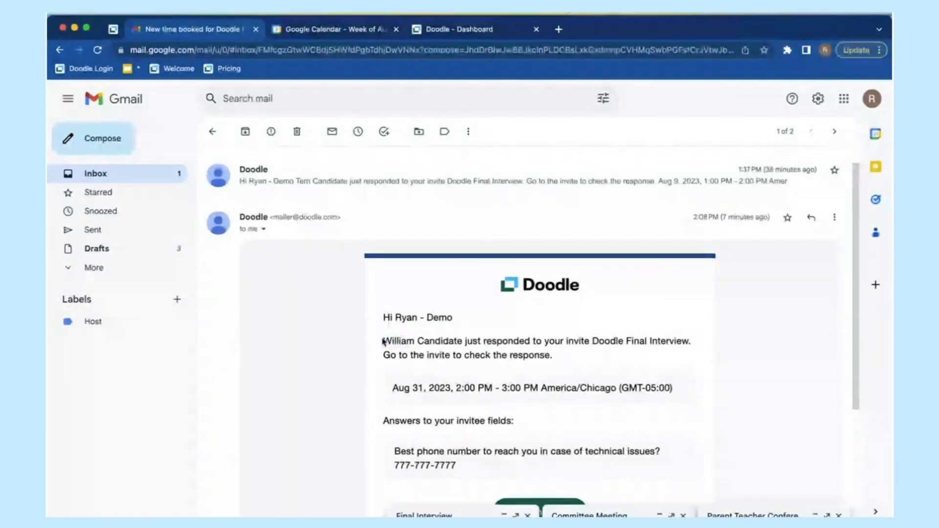
click(166, 178)
click(352, 25)
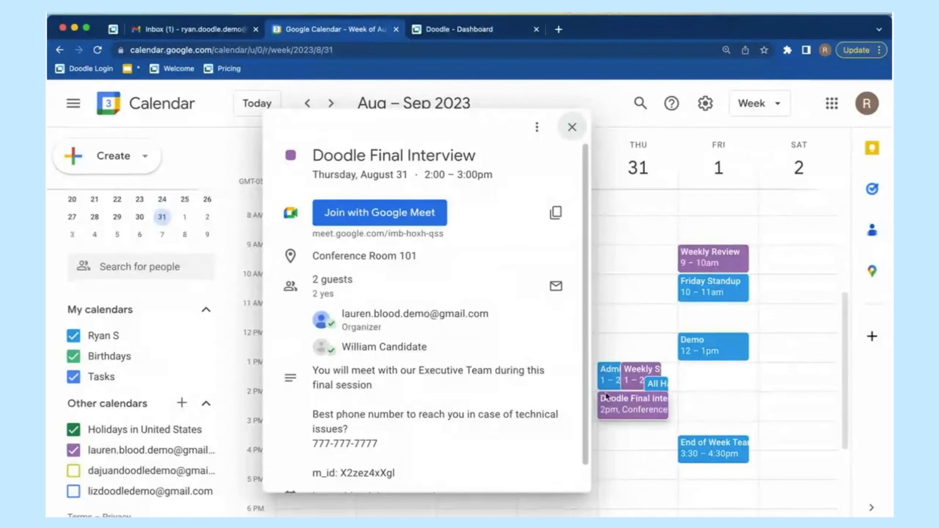
Step: Close the calendar event popup and go back to the Doodle dashboard
click(580, 127)
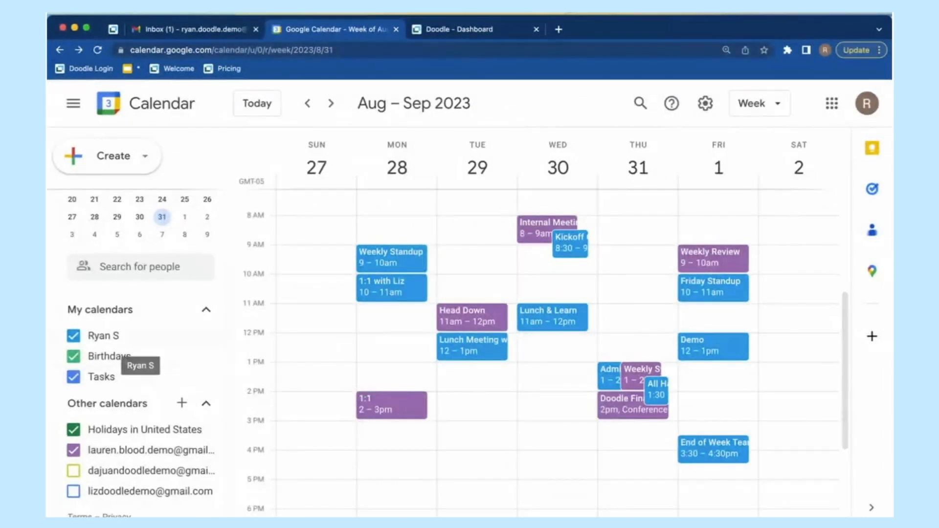
click(458, 30)
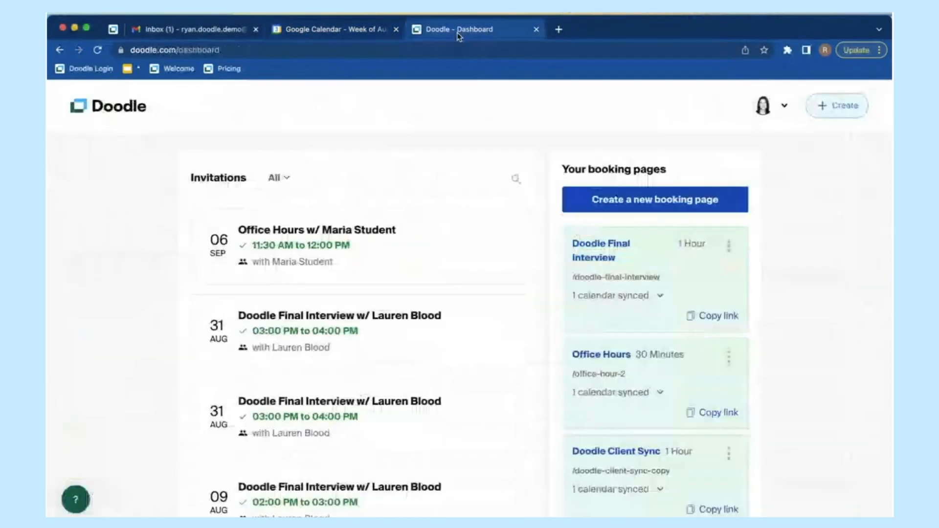